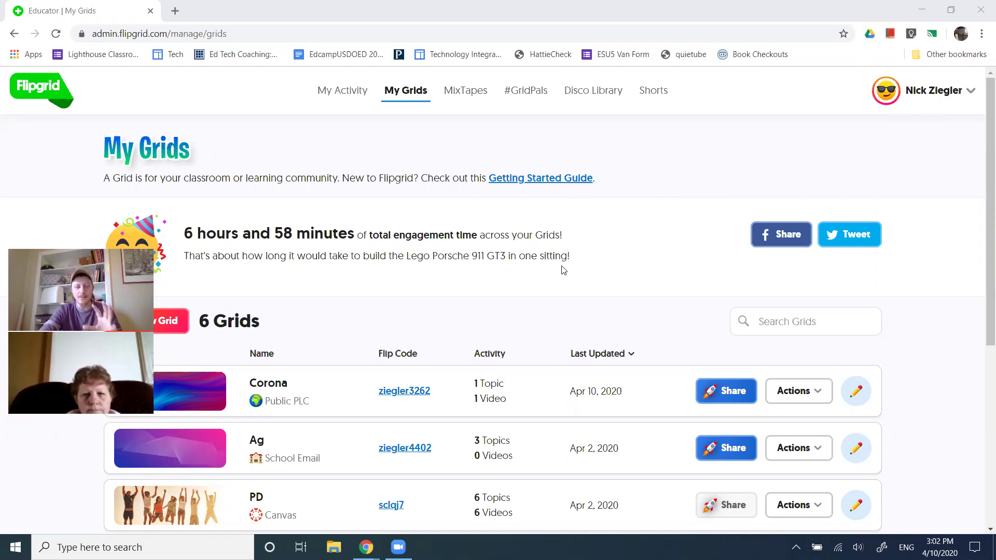
Scroll the My Grids list and open the Corona grid's Grid Details page
scroll(554, 294, "down", 1)
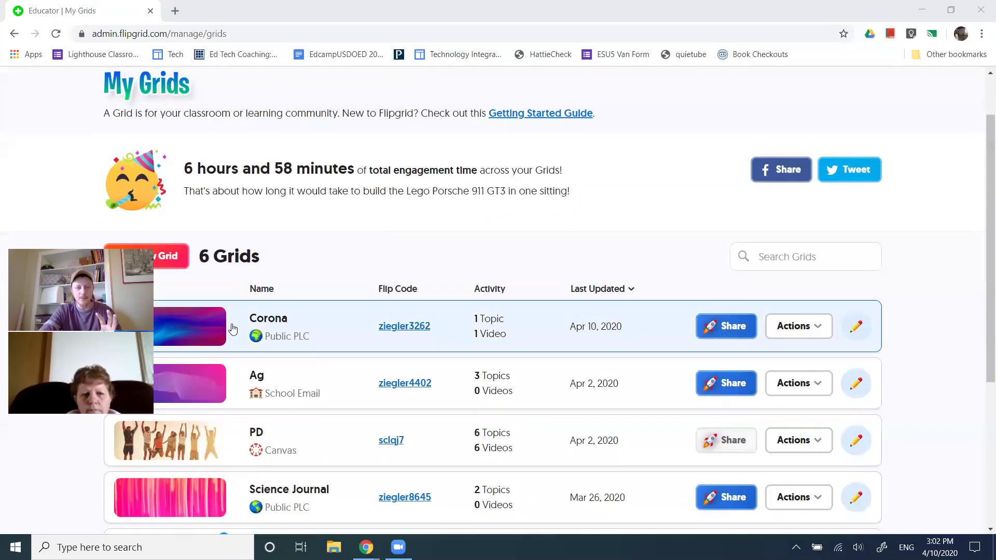
left_click(195, 339)
Open the Instruction topic's Share dialog and select its student link
scroll(536, 343, "down", 2)
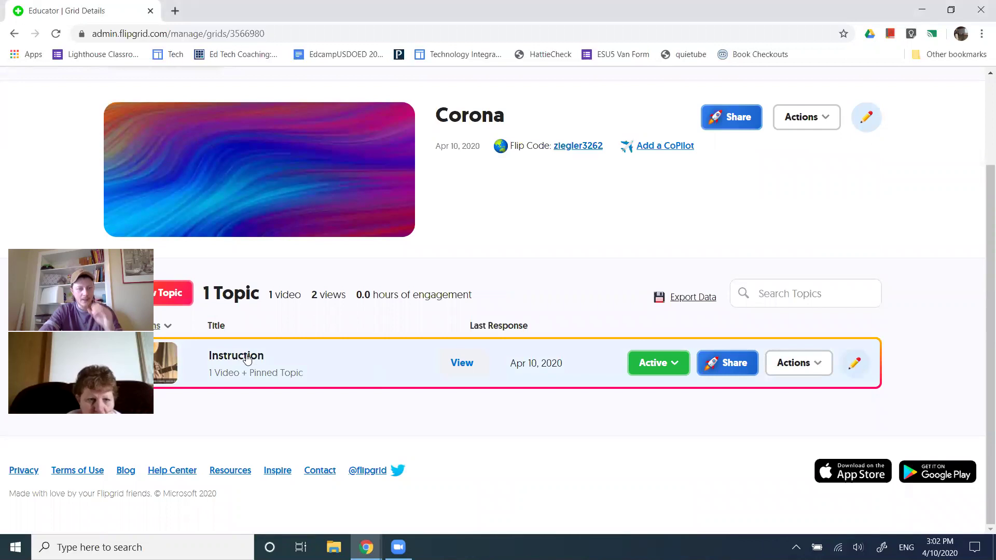
left_click(245, 358)
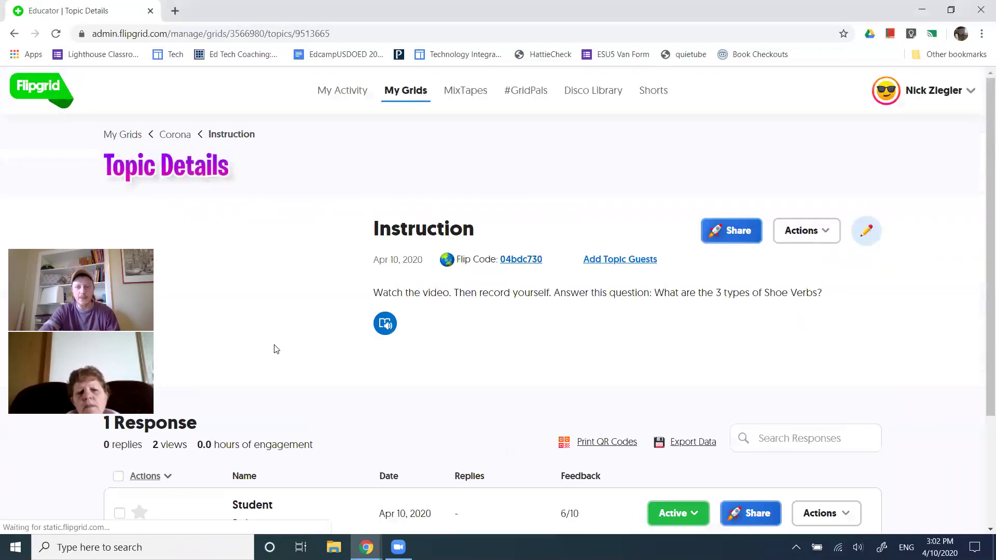
left_click(738, 234)
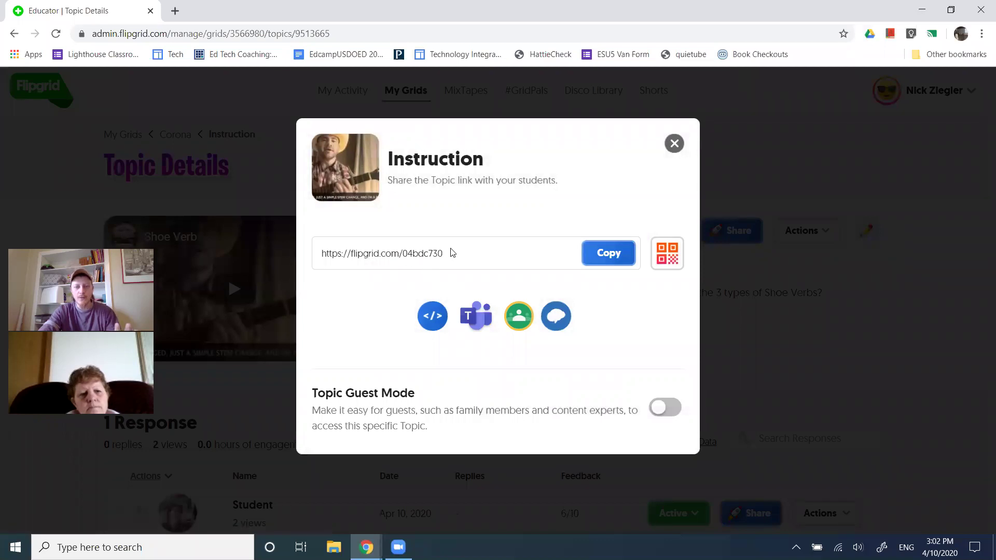
left_click_drag(453, 253, 318, 263)
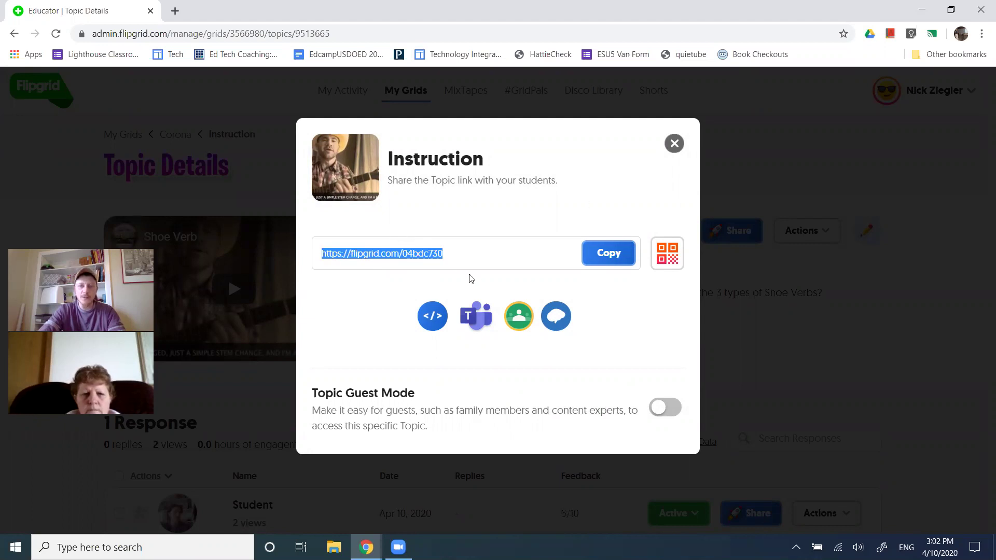
Load the Instruction topic link in a new Chrome incognito window as a student
left_click(982, 34)
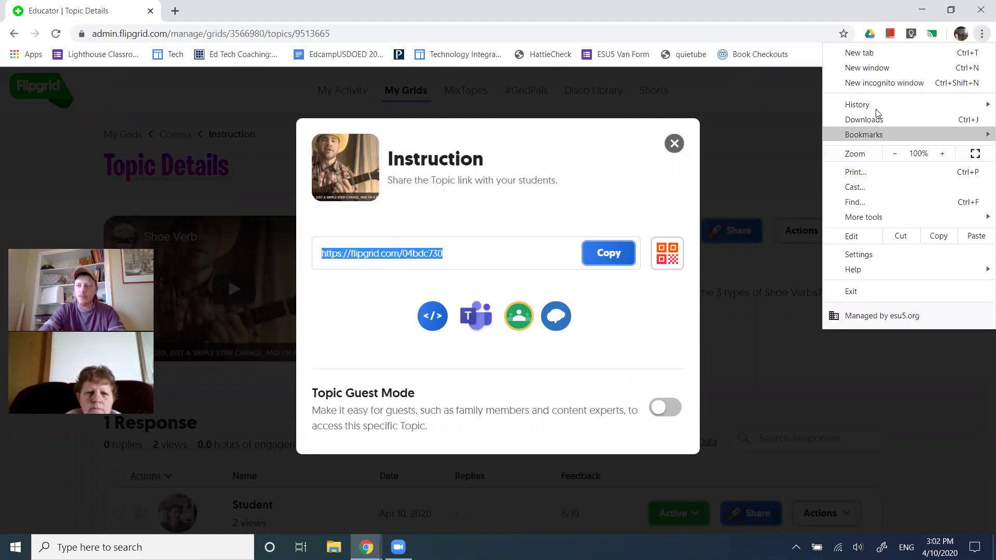
left_click(892, 82)
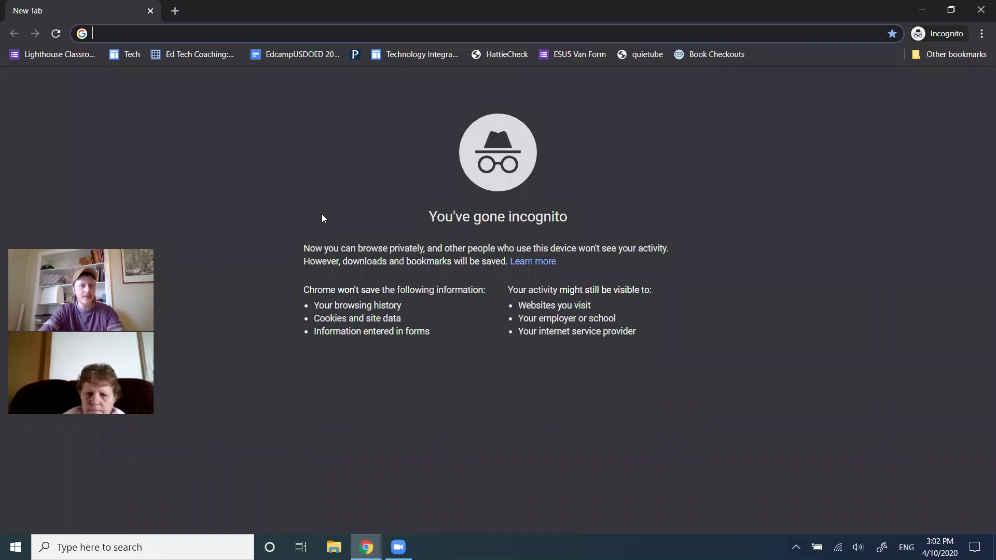
key("ctrl+v")
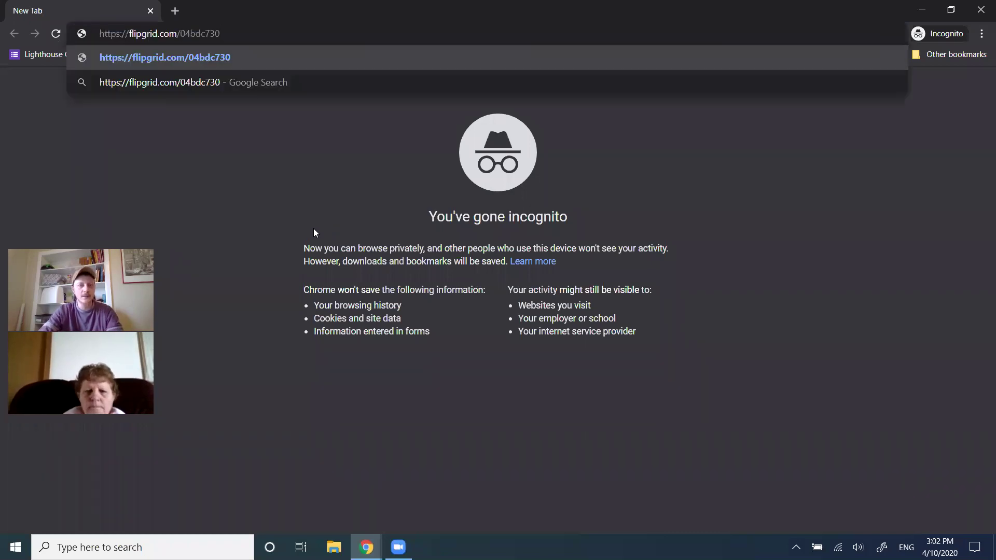
key("Return")
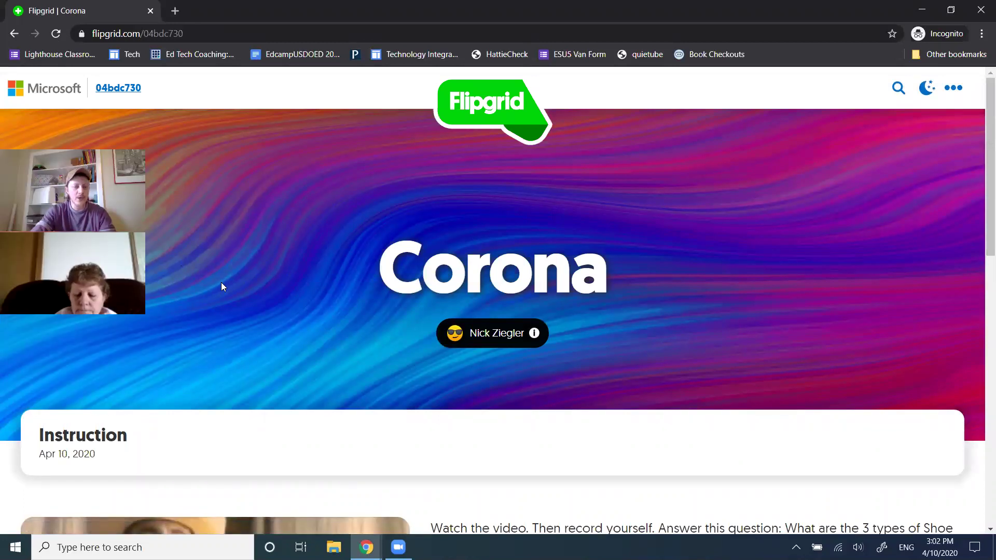
scroll(267, 304, "down", 3)
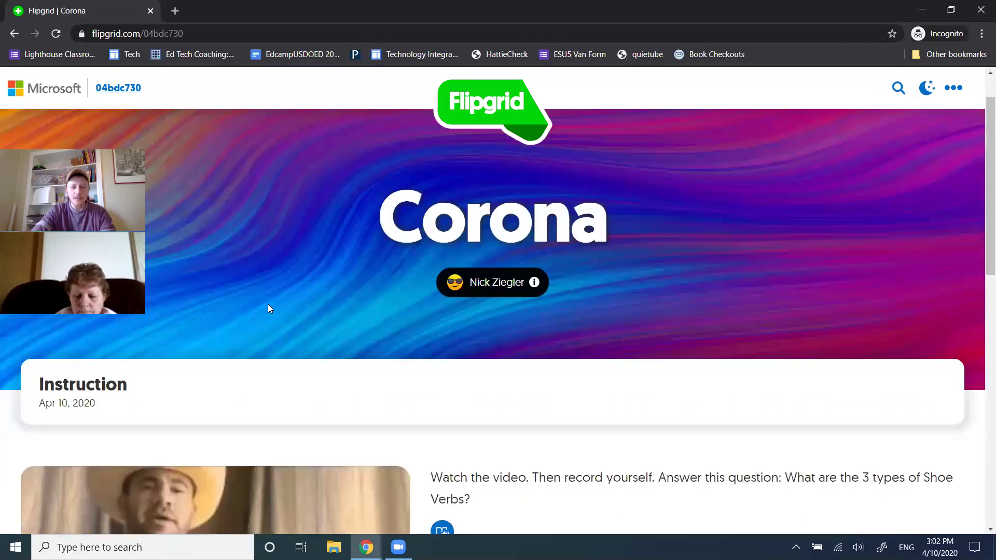
scroll(415, 280, "down", 4)
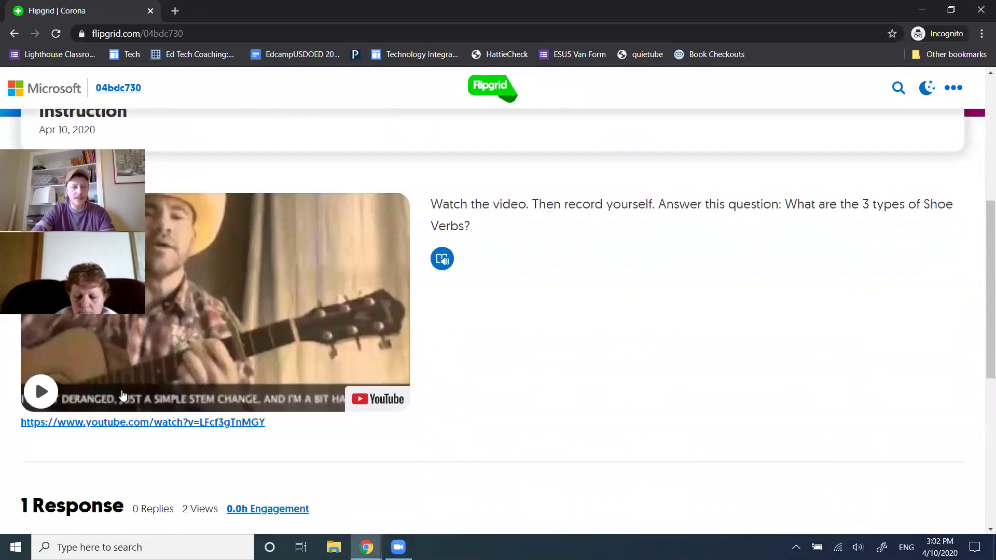
left_click(303, 356)
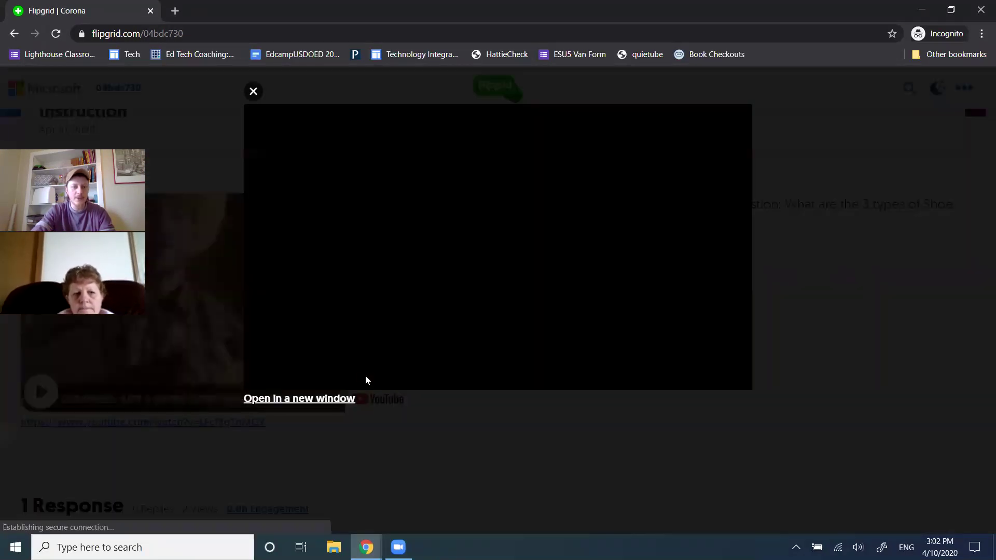
left_click(499, 249)
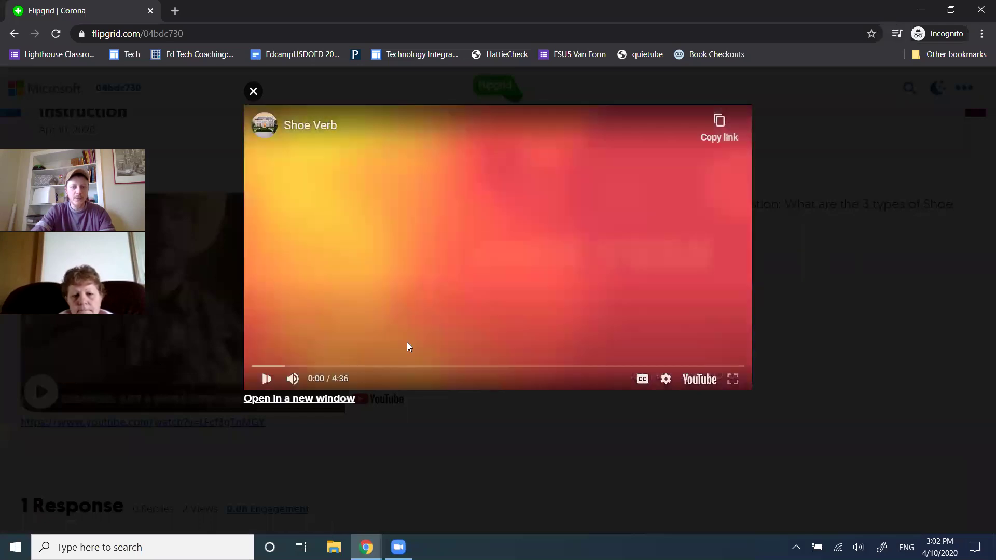
left_click(326, 368)
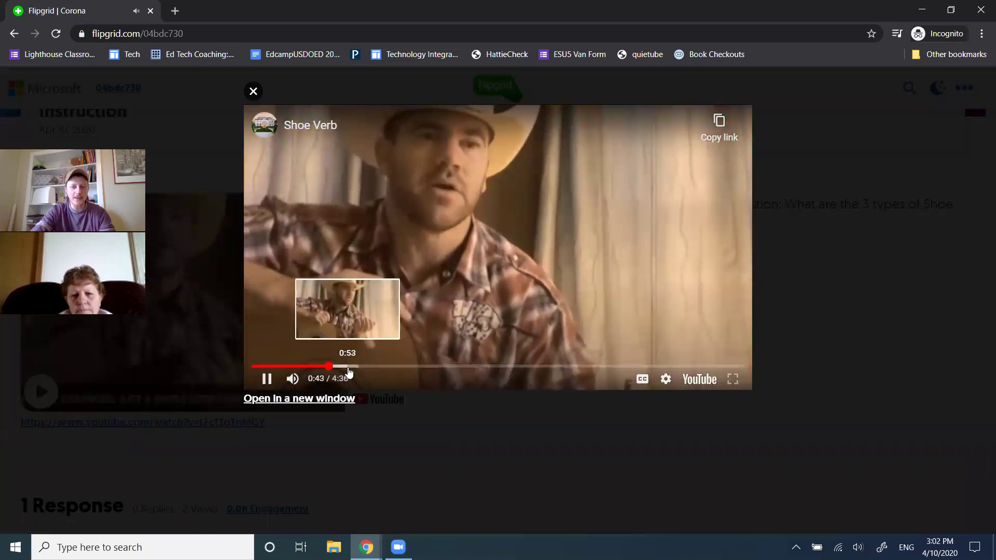
left_click(347, 367)
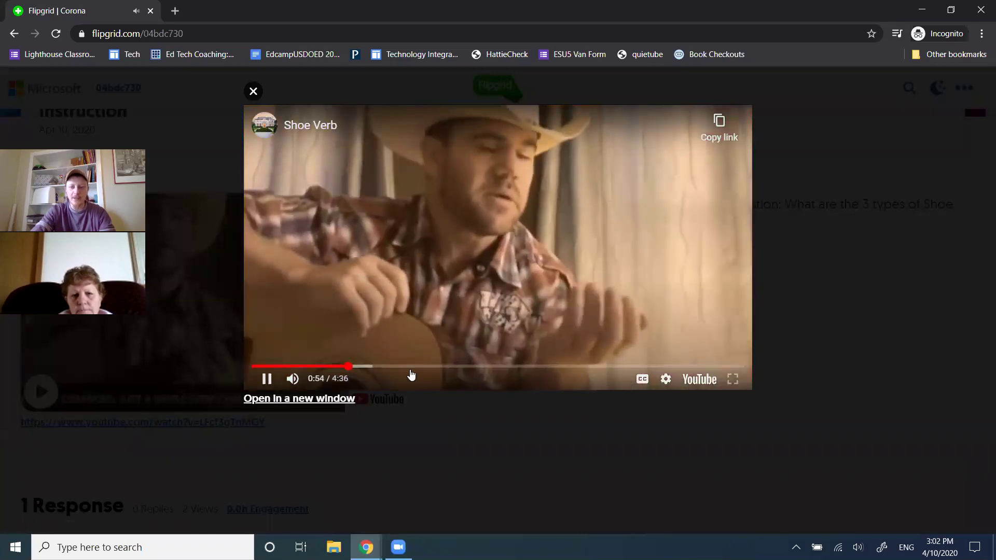
left_click(458, 368)
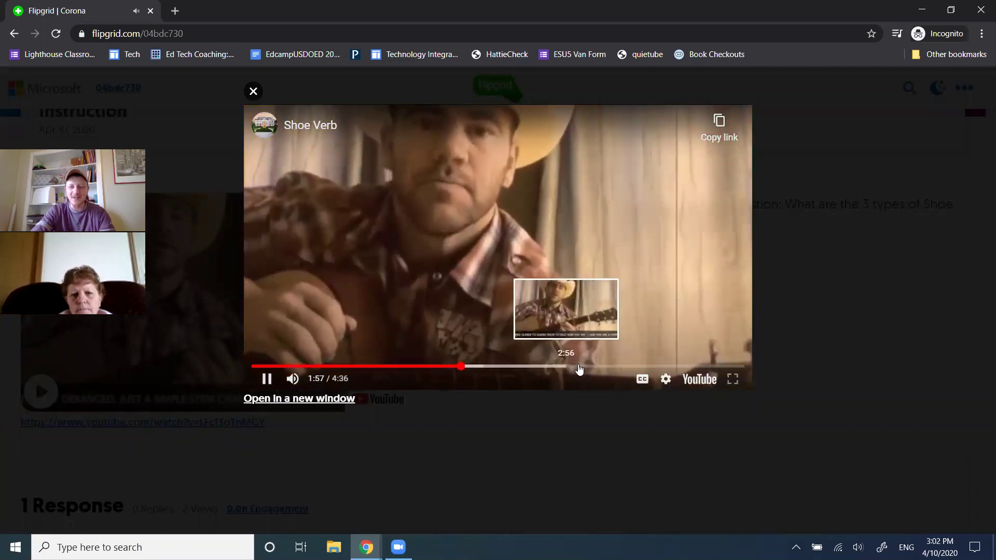
left_click(579, 367)
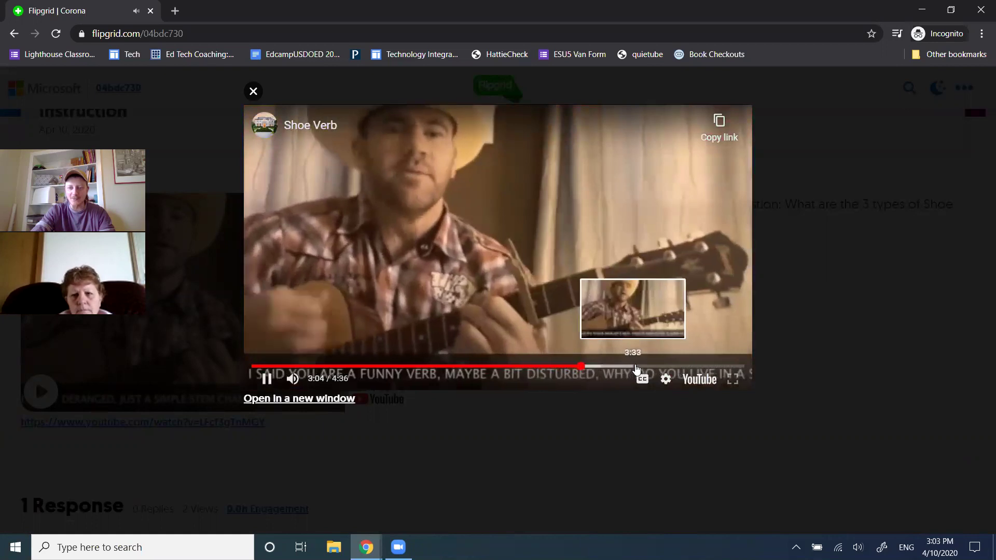
left_click(254, 91)
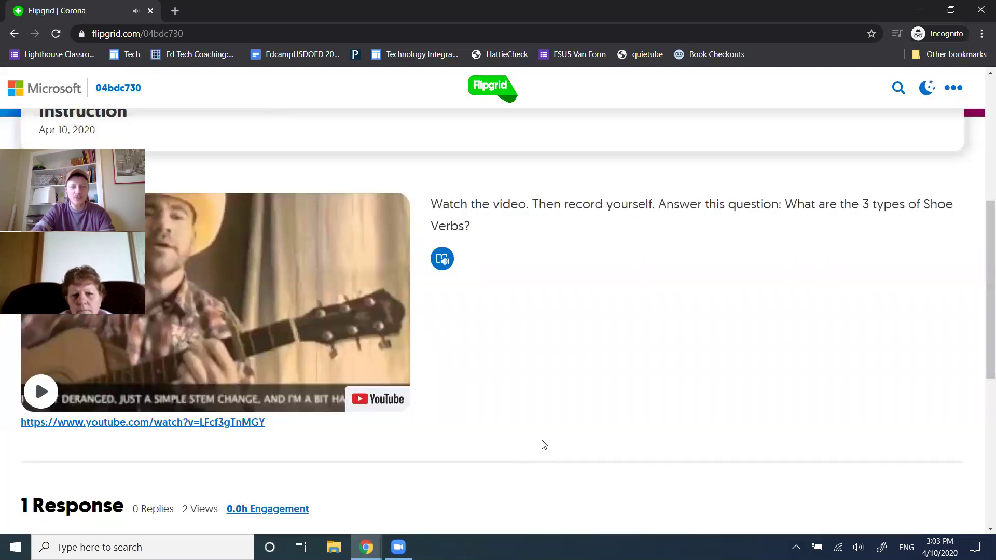
left_click_drag(522, 206, 432, 202)
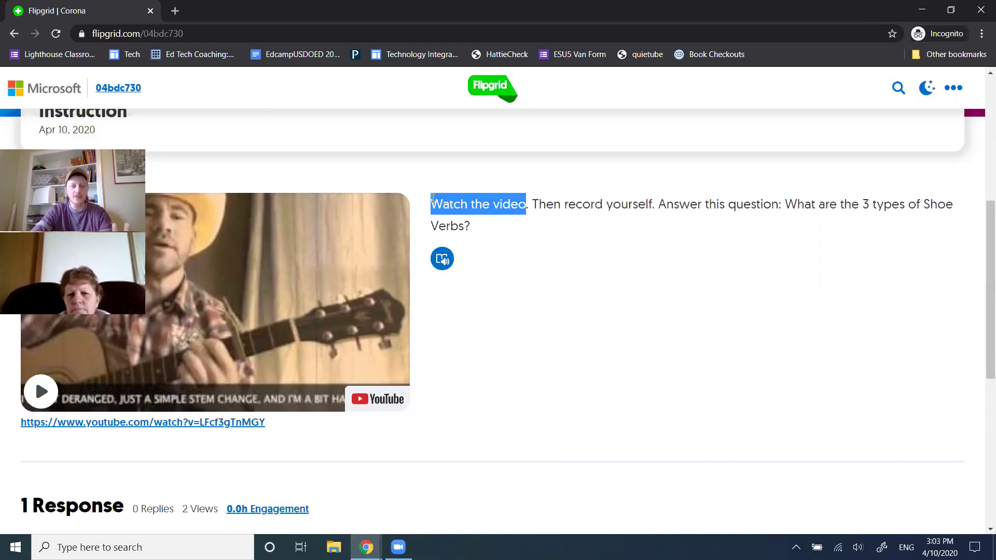
scroll(438, 208, "up", 1)
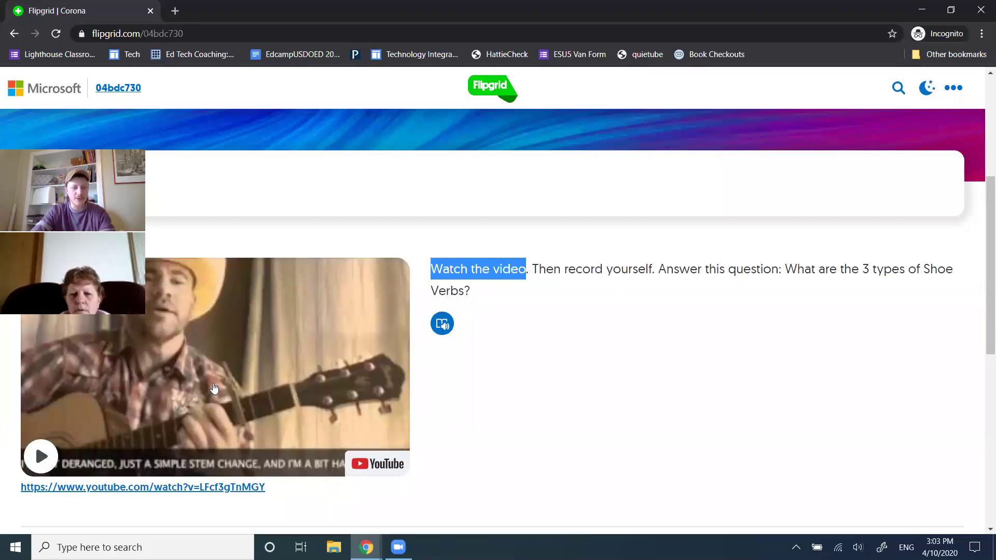
left_click_drag(539, 271, 837, 305)
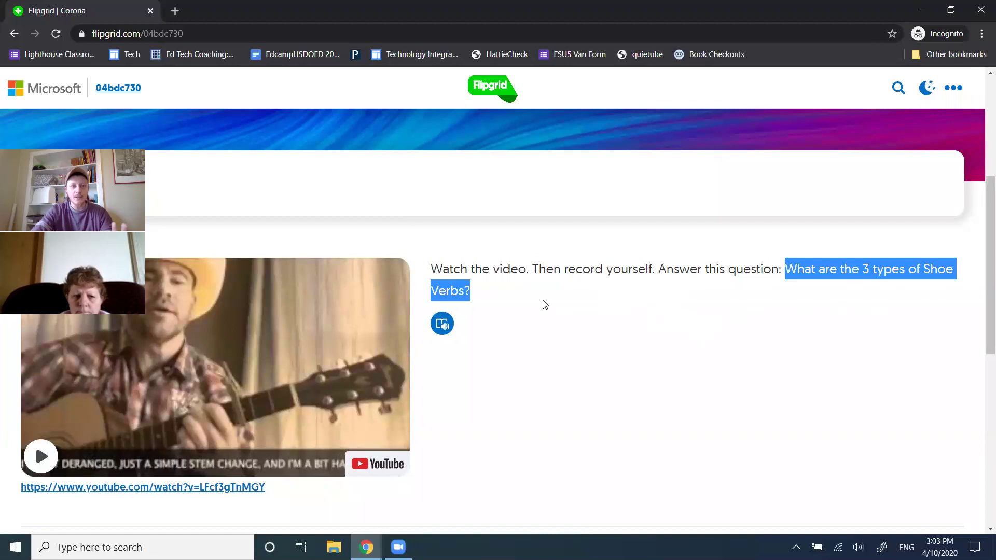
From Technology Integration, open the Digital Age Pedagogy site and scroll to its Student Learning Plan
key("alt+Tab")
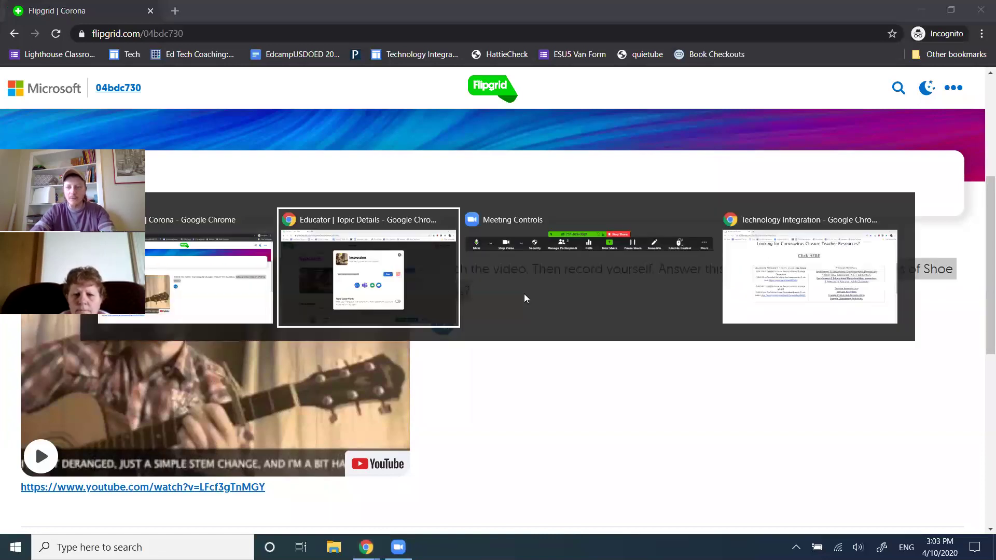
key("alt+Tab")
key("alt+Tab")
left_click(483, 155)
scroll(443, 291, "down", 6)
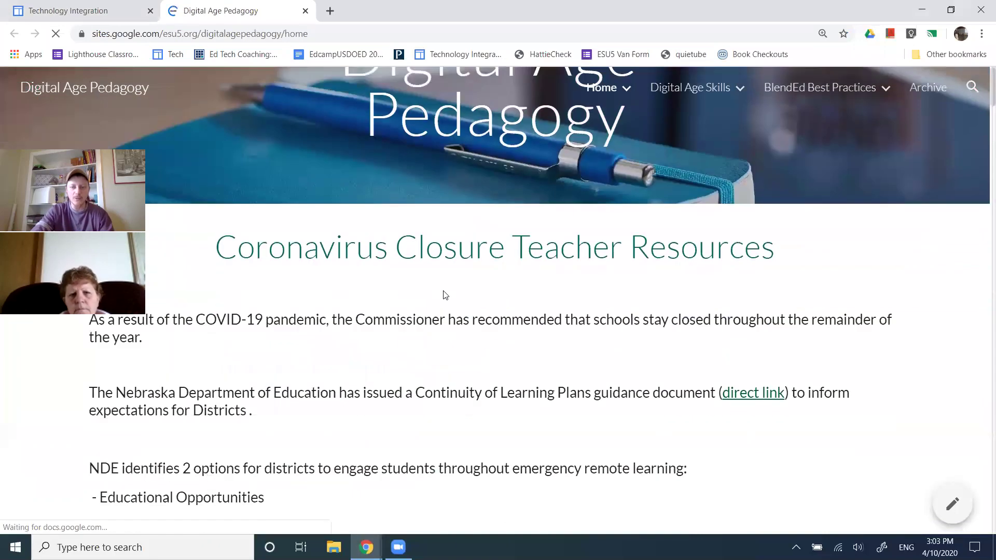
scroll(443, 292, "down", 15)
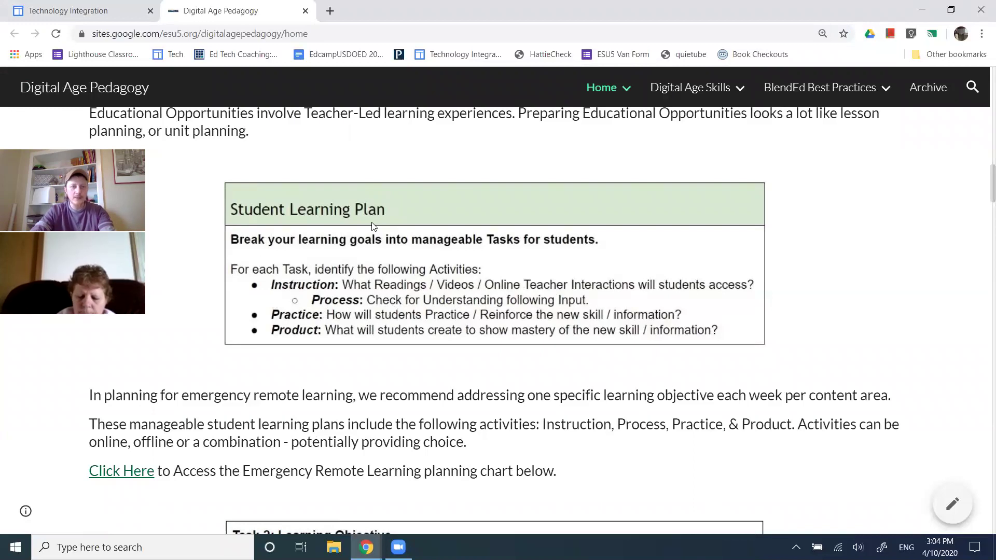
Return to the incognito Flipgrid window and scroll down to the Corona Example response
key("alt+Tab")
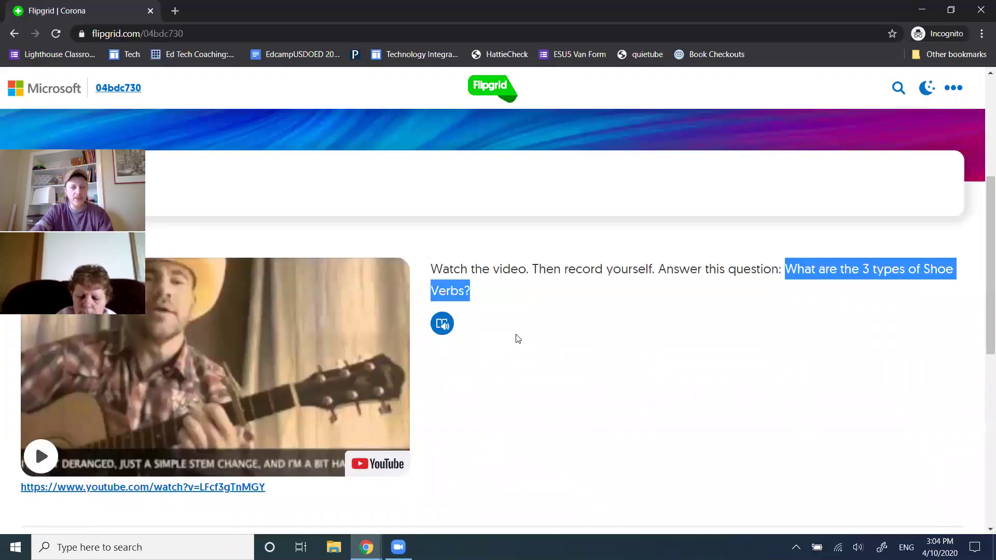
scroll(516, 338, "down", 4)
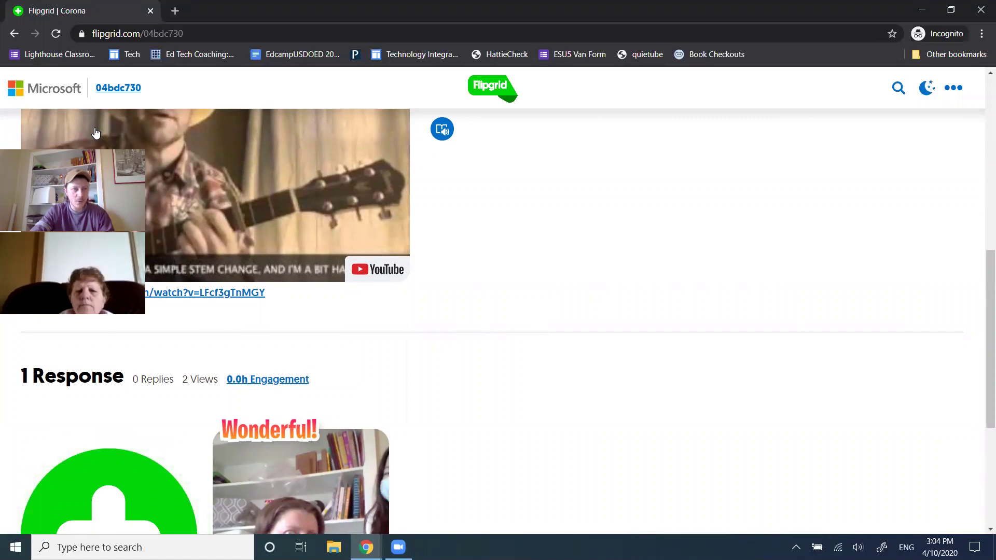
left_click_drag(95, 156, 96, 88)
scroll(599, 313, "down", 4)
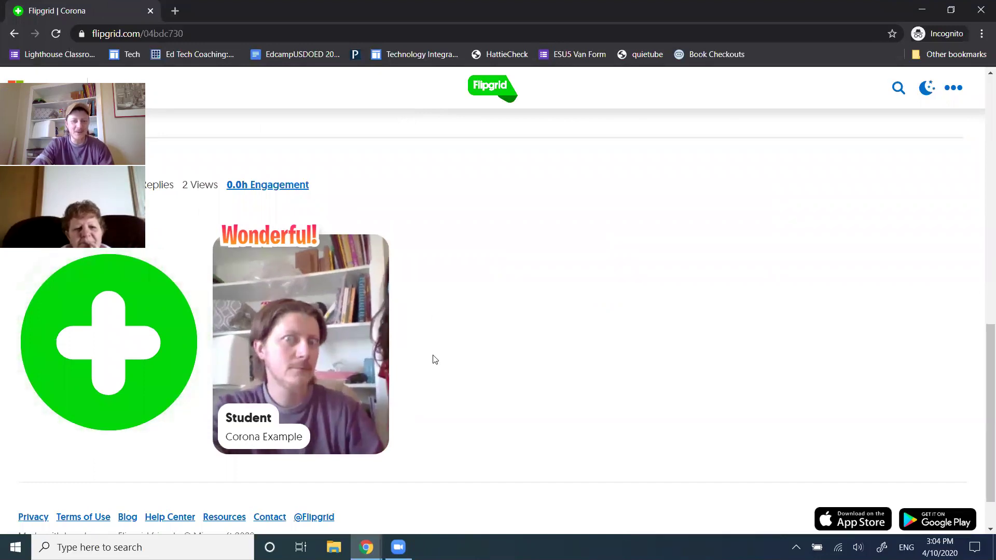
left_click(342, 398)
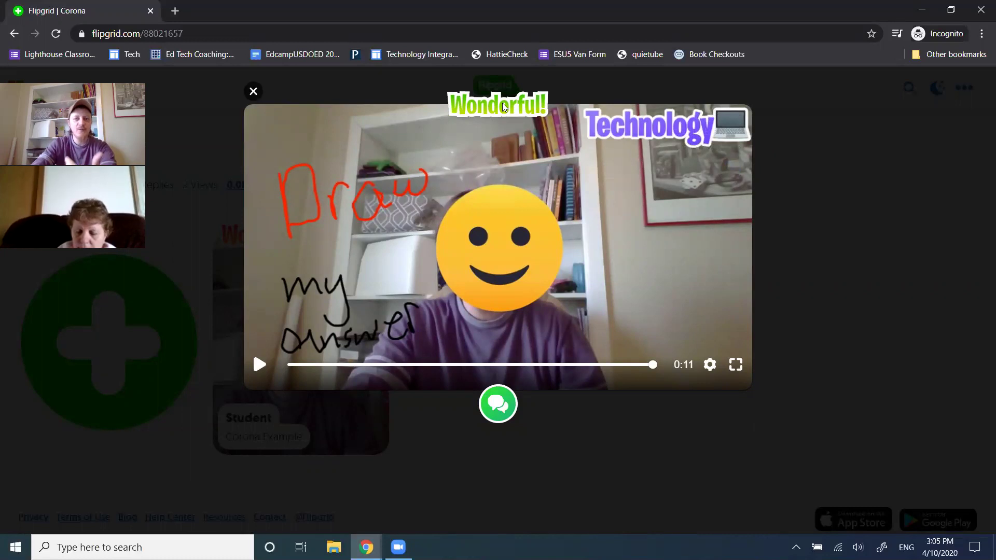
mouse_move(497, 106)
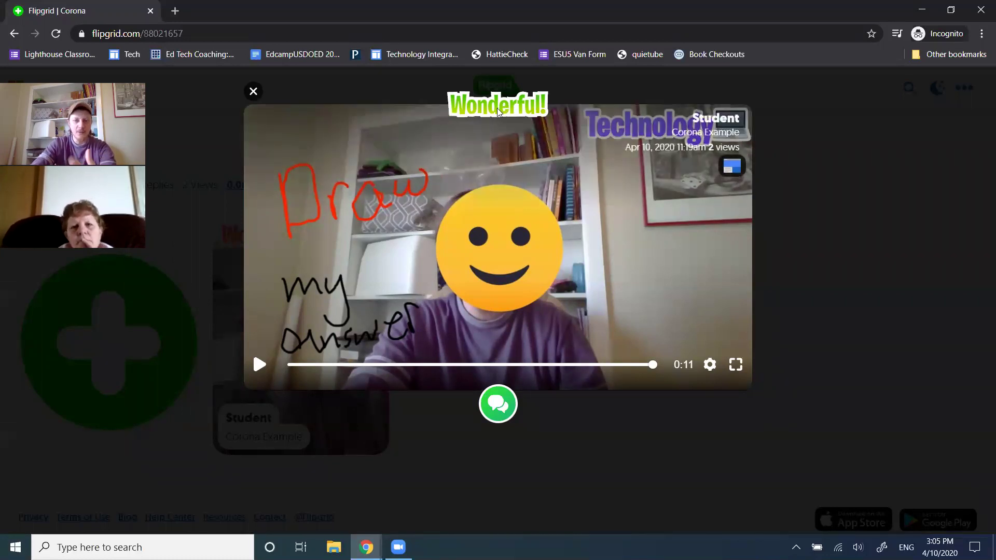
left_click(254, 92)
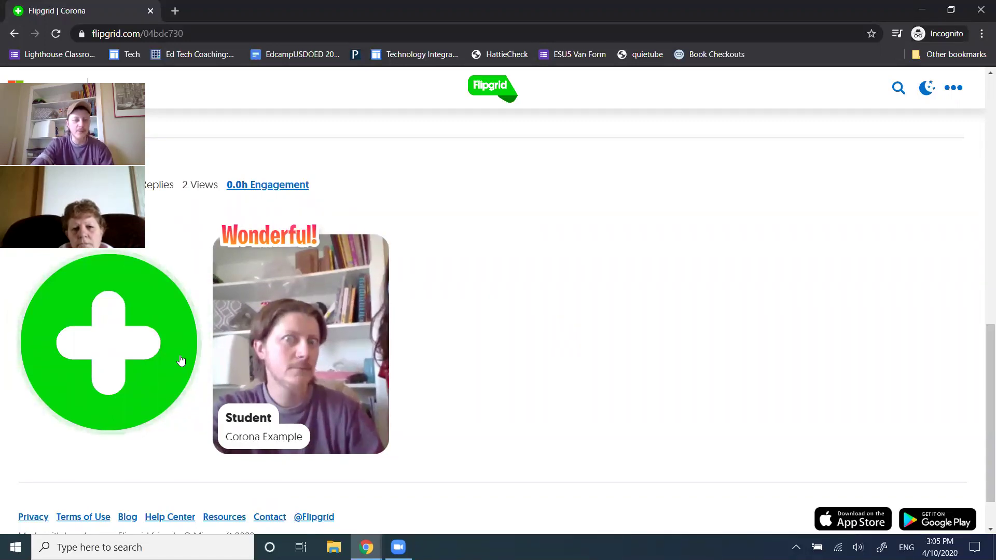
Start a new response and log in with Google using the student's email and password
left_click(155, 351)
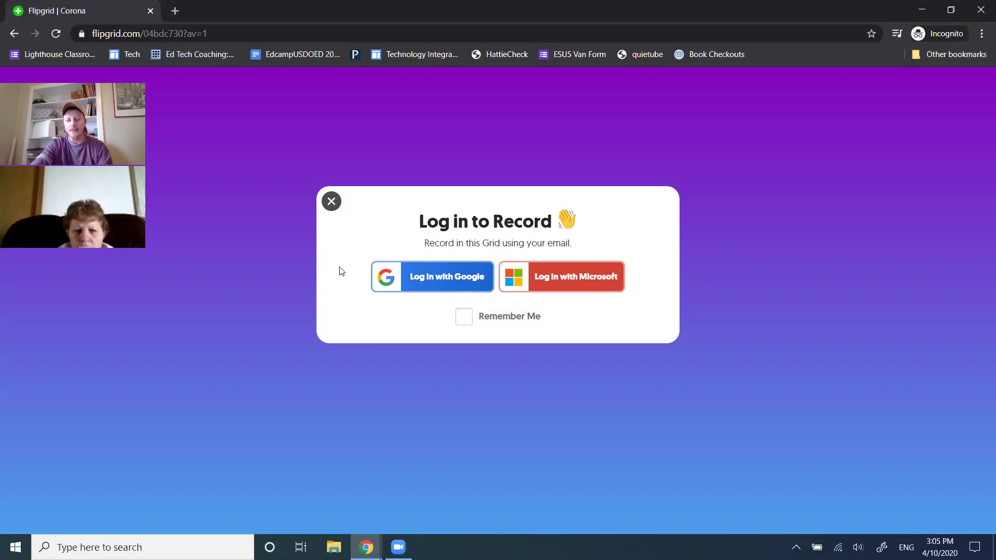
left_click(415, 280)
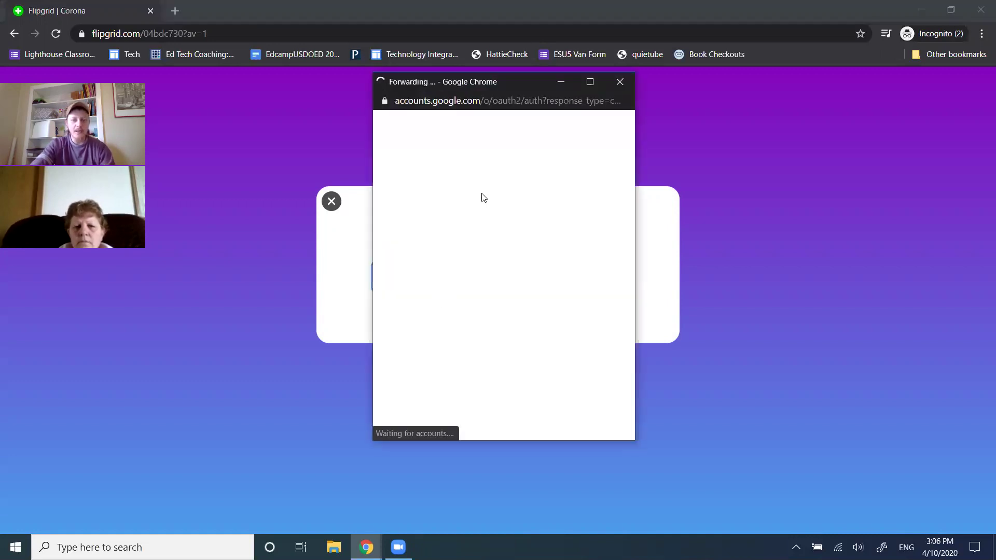
left_click(486, 231)
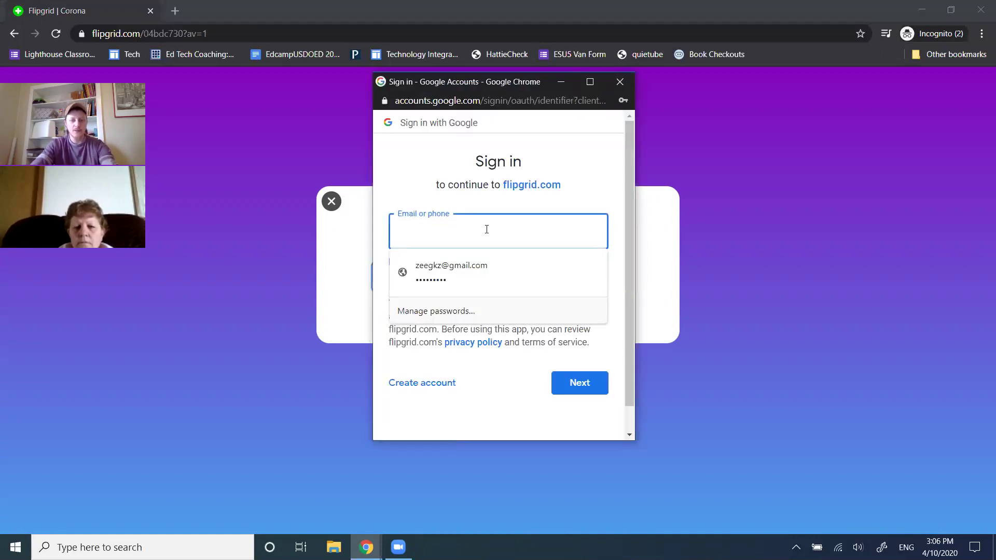
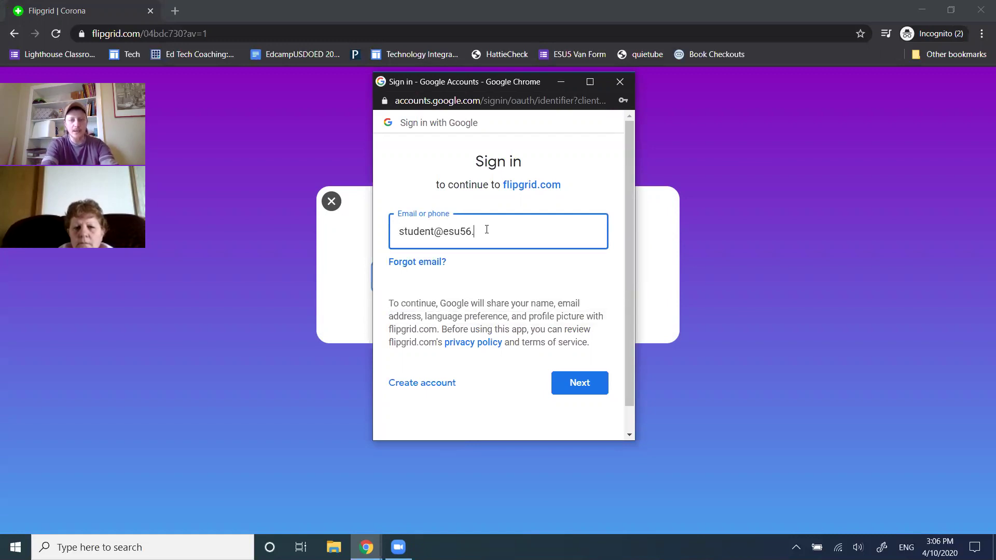
key("Return")
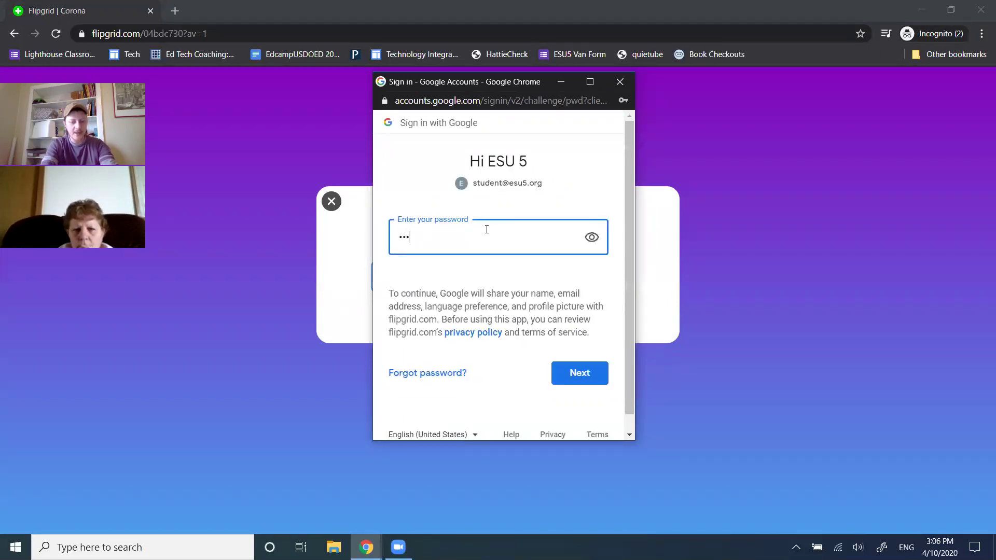
key("Return")
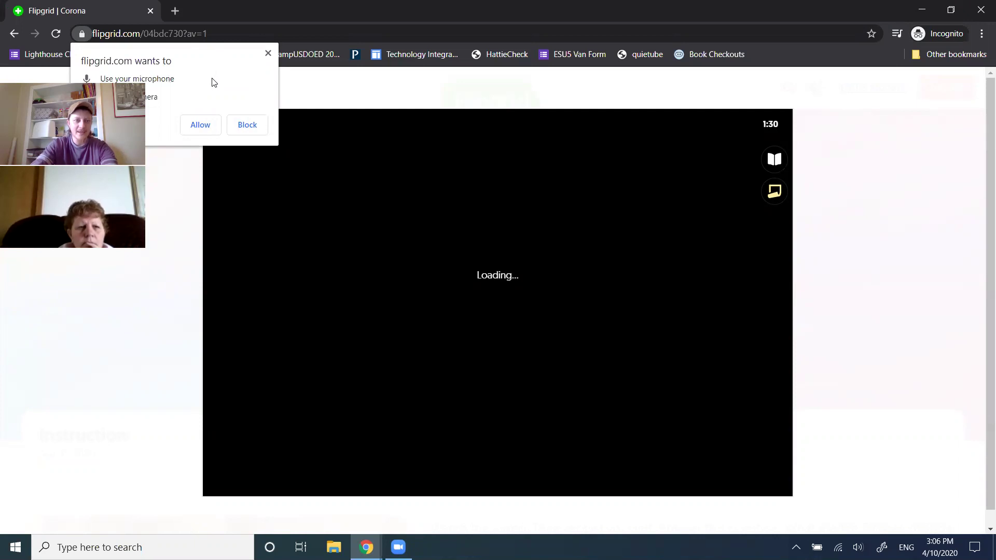
Allow microphone access, retry the camera, and dismiss the Camera and Mic Help screen
left_click(200, 126)
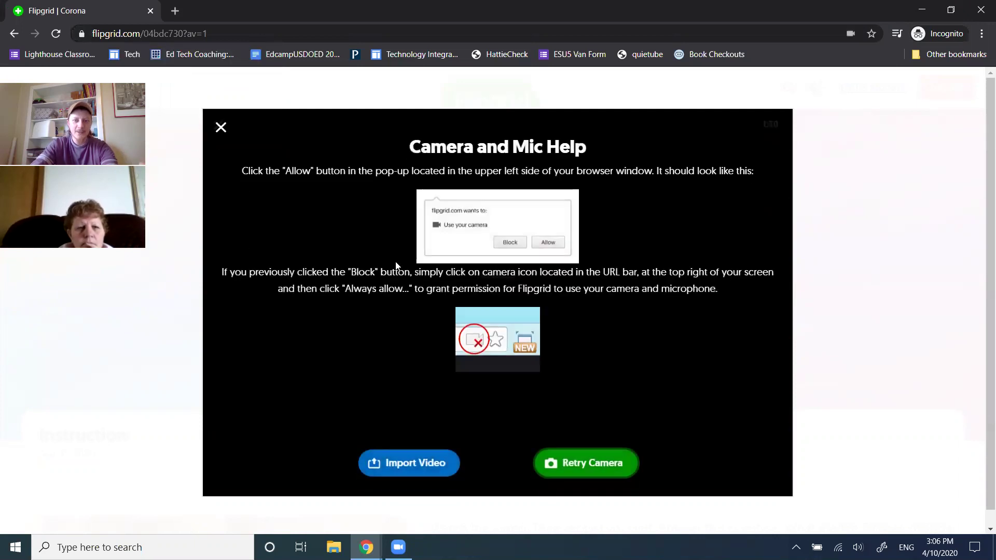
left_click(583, 467)
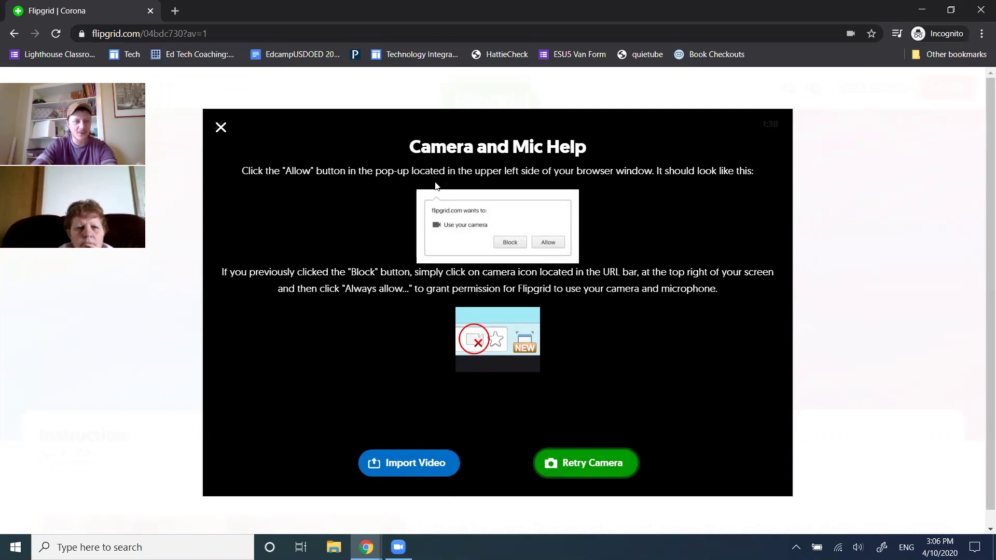
left_click(220, 129)
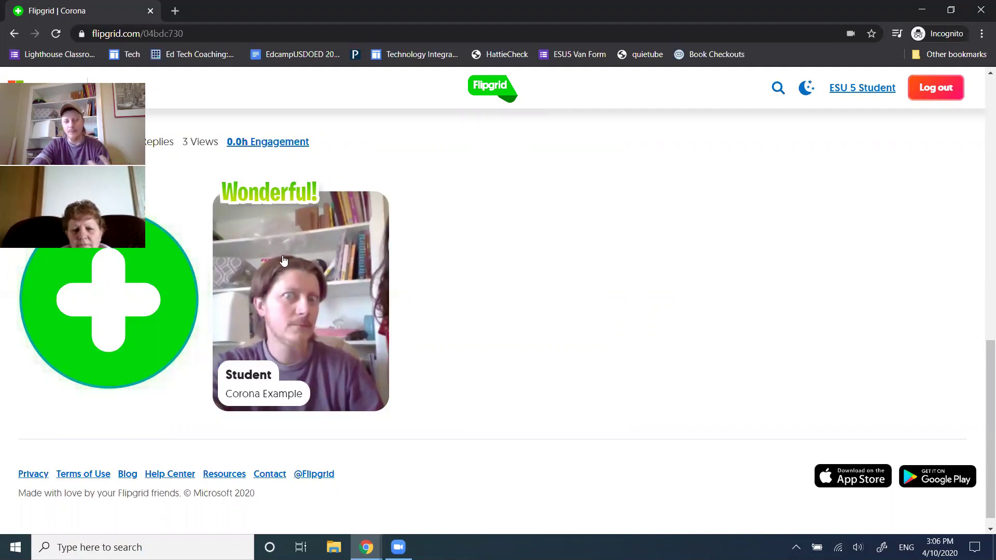
left_click(300, 309)
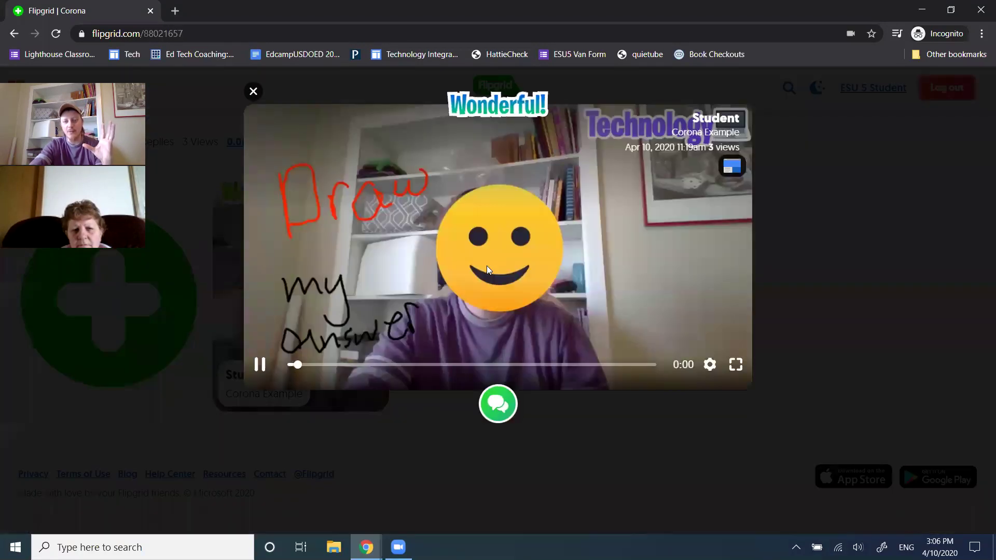
left_click(273, 365)
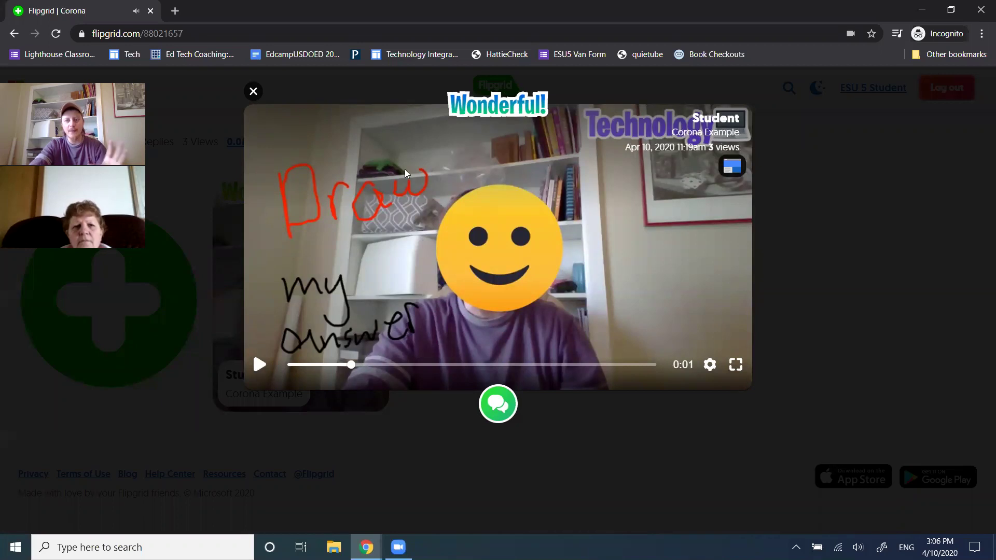
left_click(254, 92)
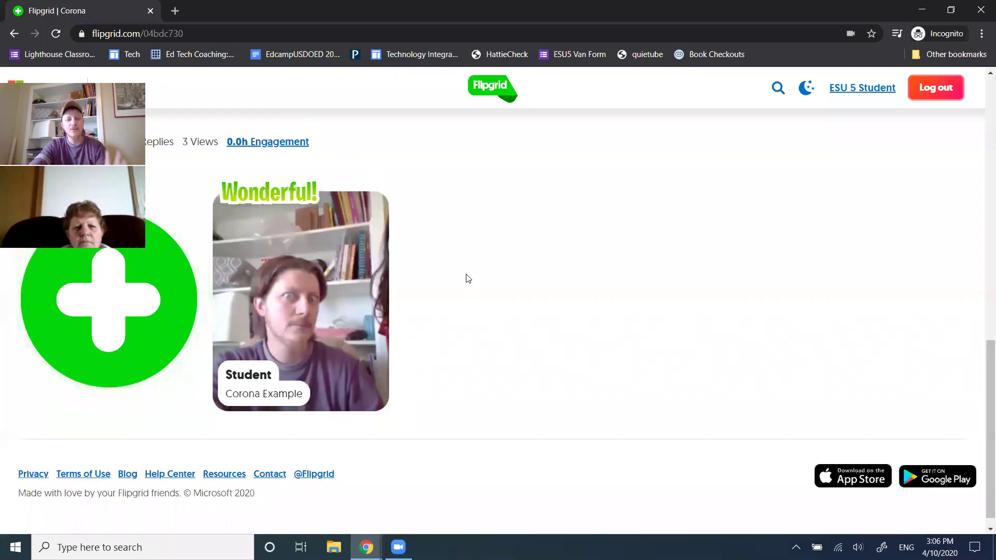
scroll(466, 279, "up", 6)
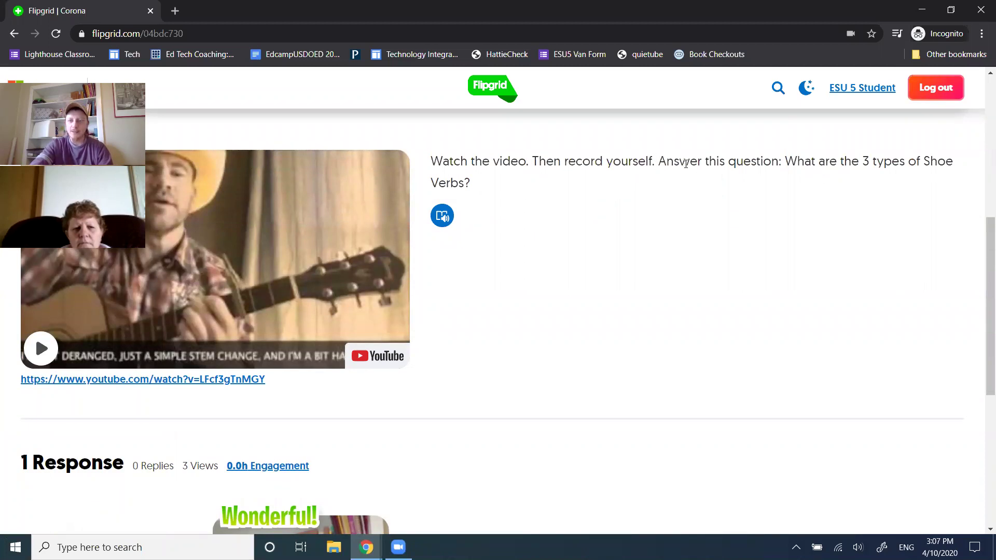
scroll(444, 344, "down", 5)
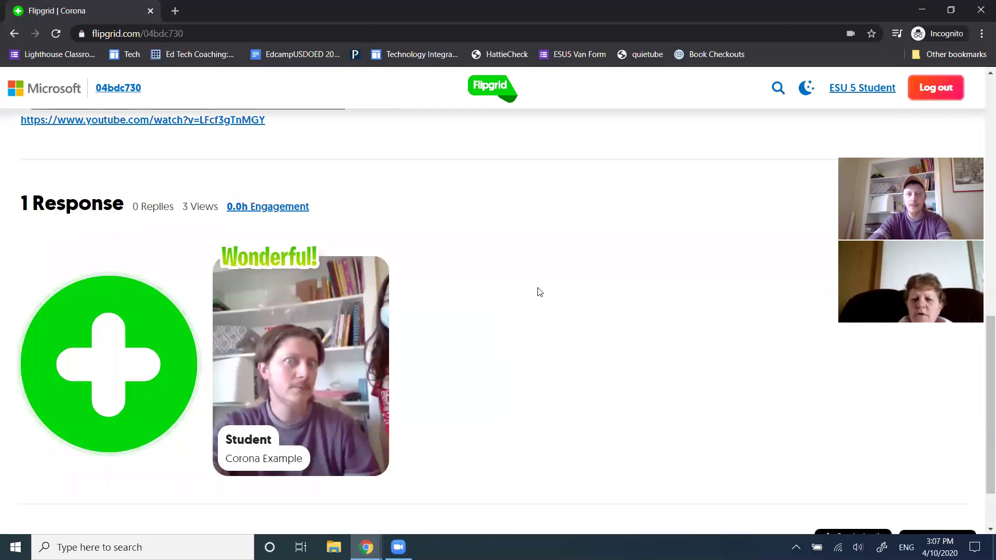
In the educator window, close the Share dialog and sort the Instruction responses by name
key("alt+Tab")
key("alt+Tab")
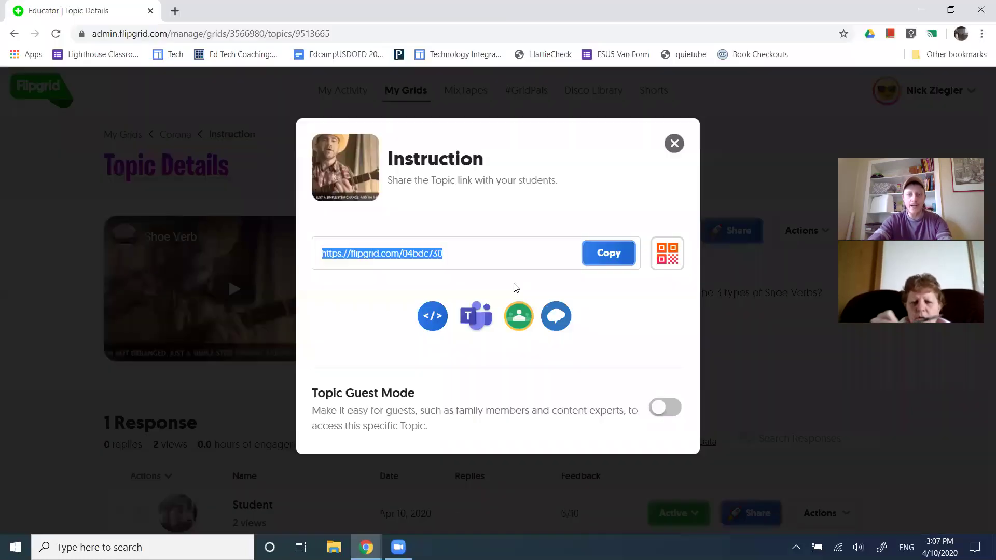
left_click(675, 143)
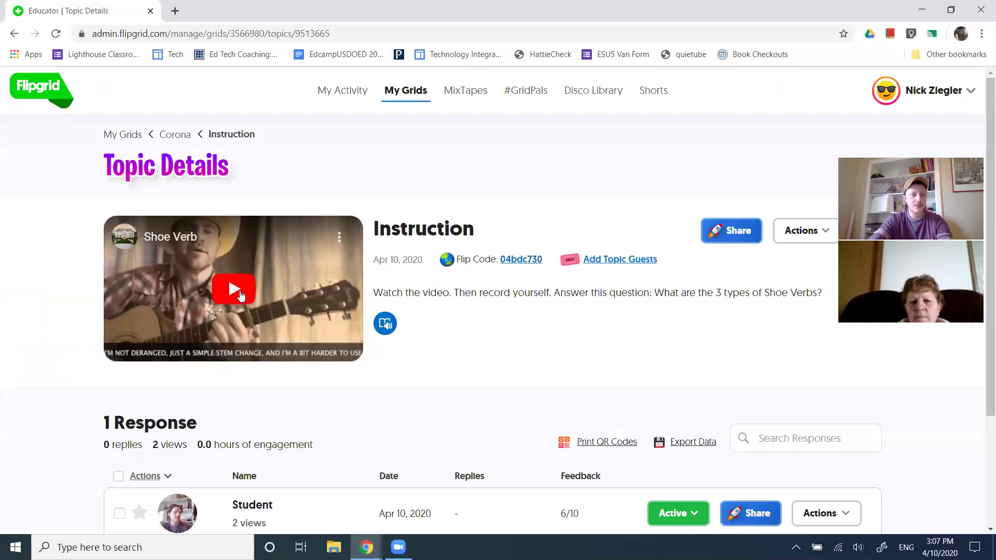
left_click_drag(105, 175, 165, 166)
scroll(2, 301, "down", 3)
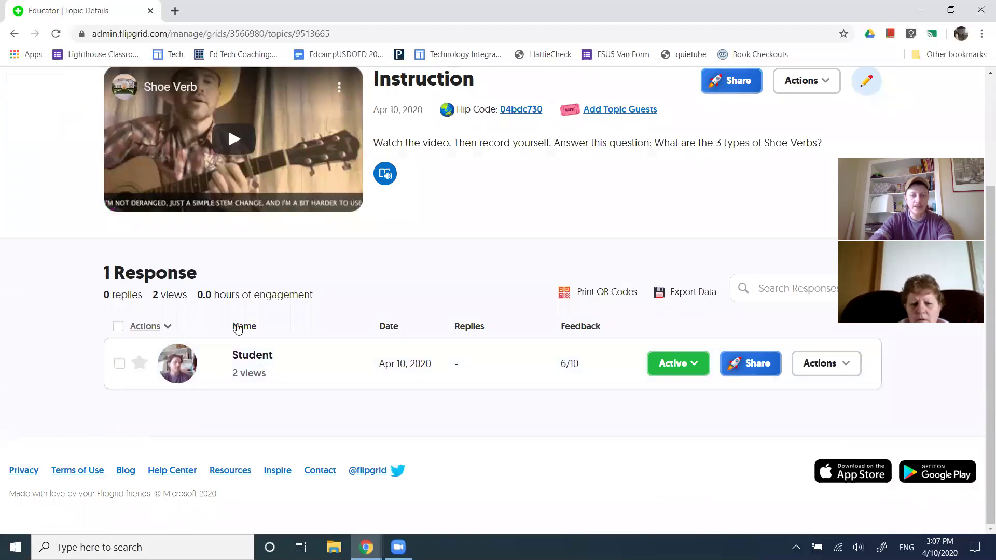
left_click(254, 327)
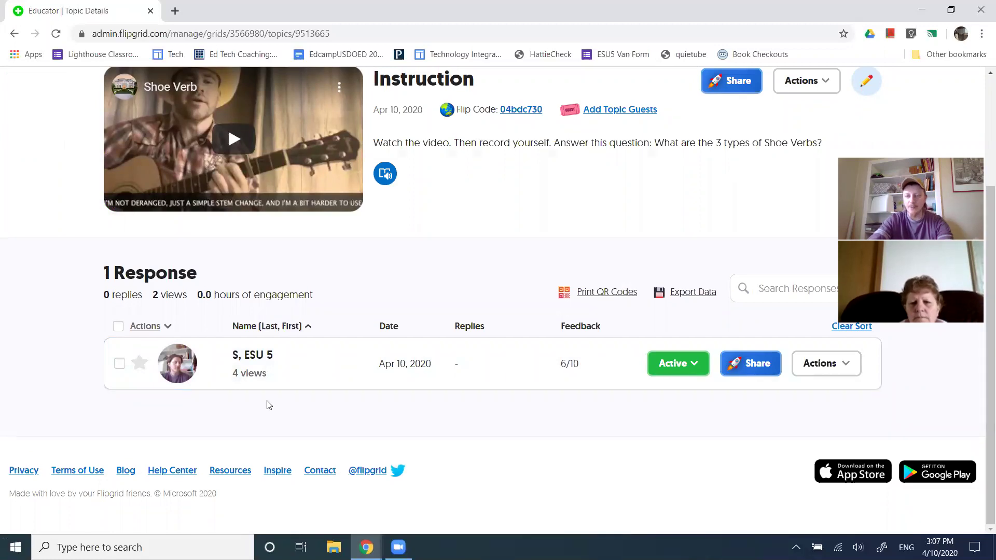
Open the student's response, pause its video, and choose Spark this Video
left_click(567, 378)
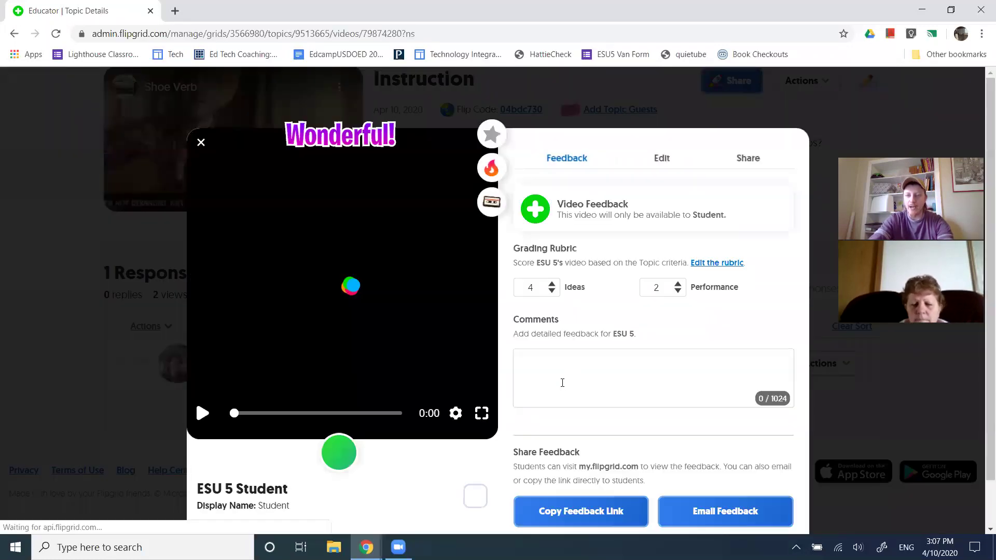
left_click(207, 416)
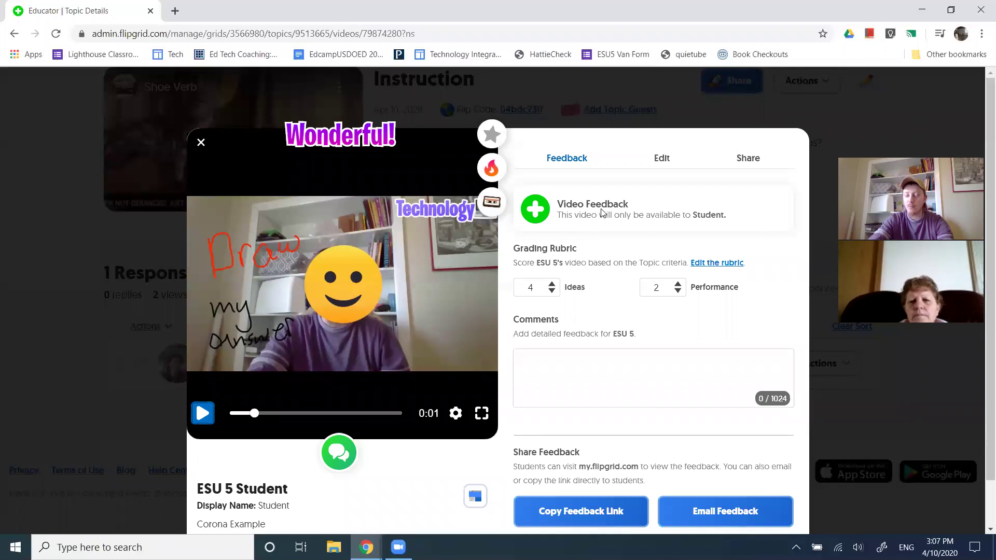
scroll(602, 213, "down", 1)
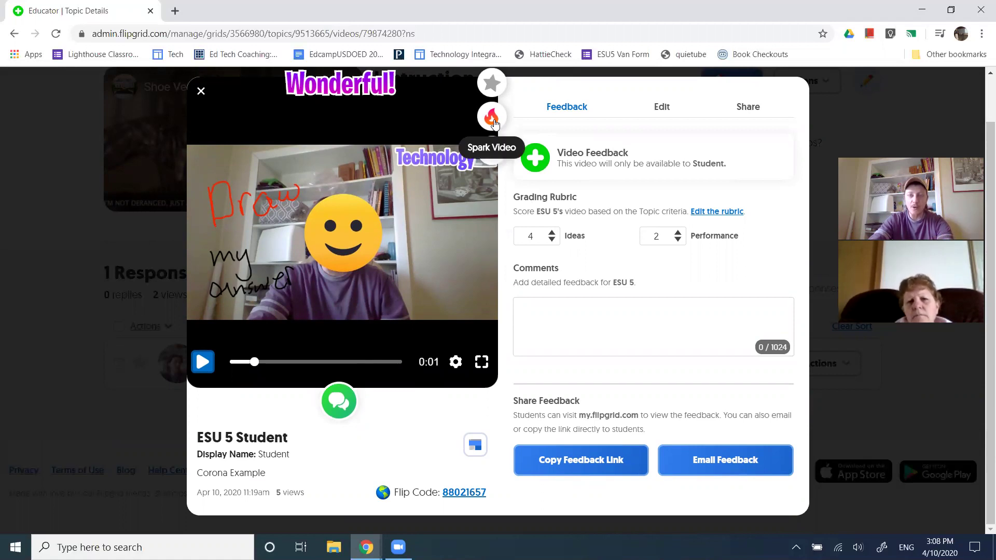
left_click(492, 118)
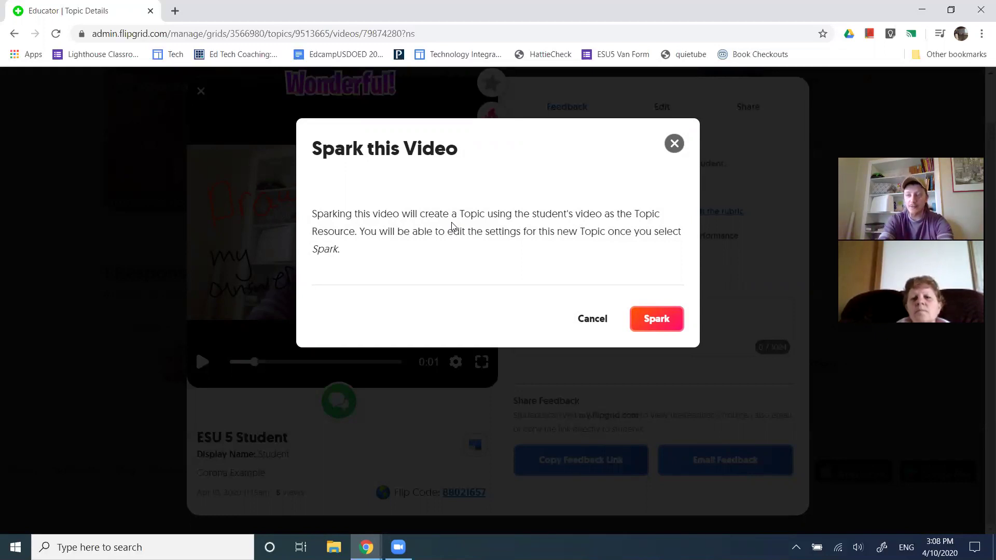
Cancel the Spark this Video confirmation to return to the response feedback view
left_click(675, 143)
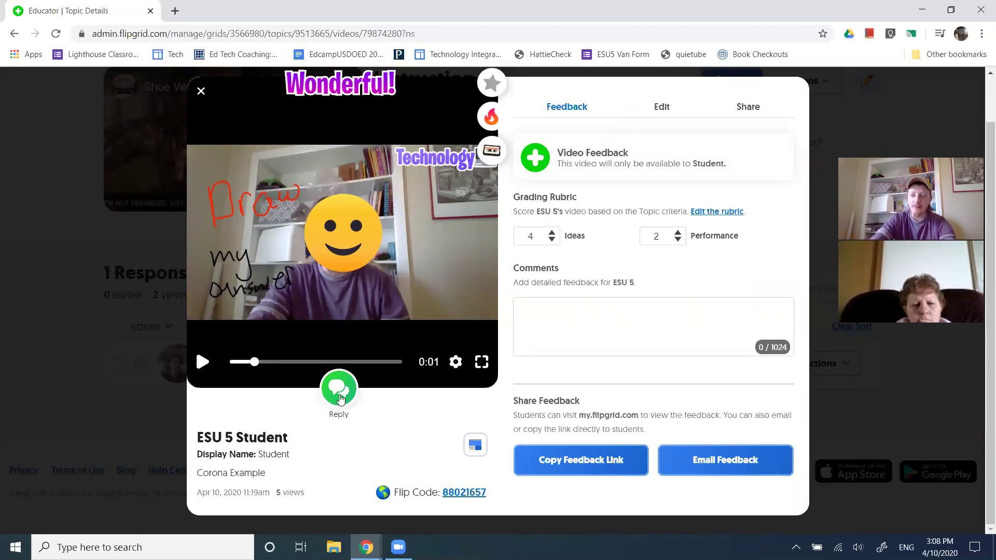
Leave the reply screen, go back to the Corona grid and open the Instruction topic's details
left_click(339, 398)
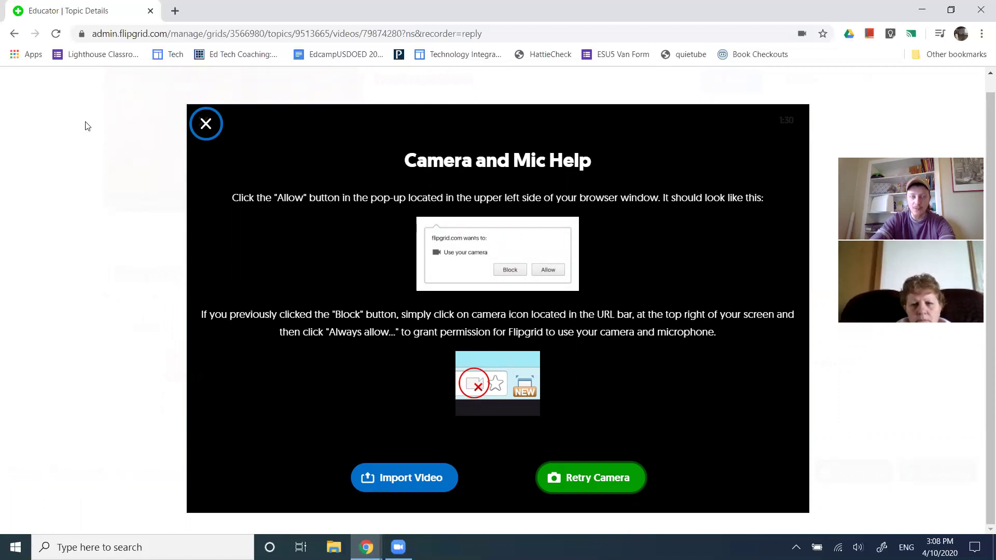
left_click(14, 33)
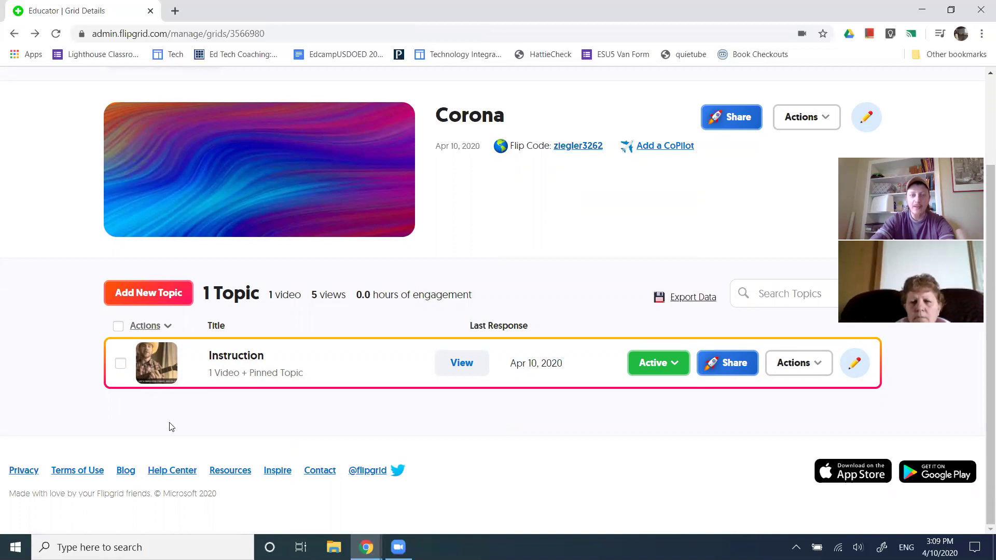
double_click(209, 299)
left_click(209, 301)
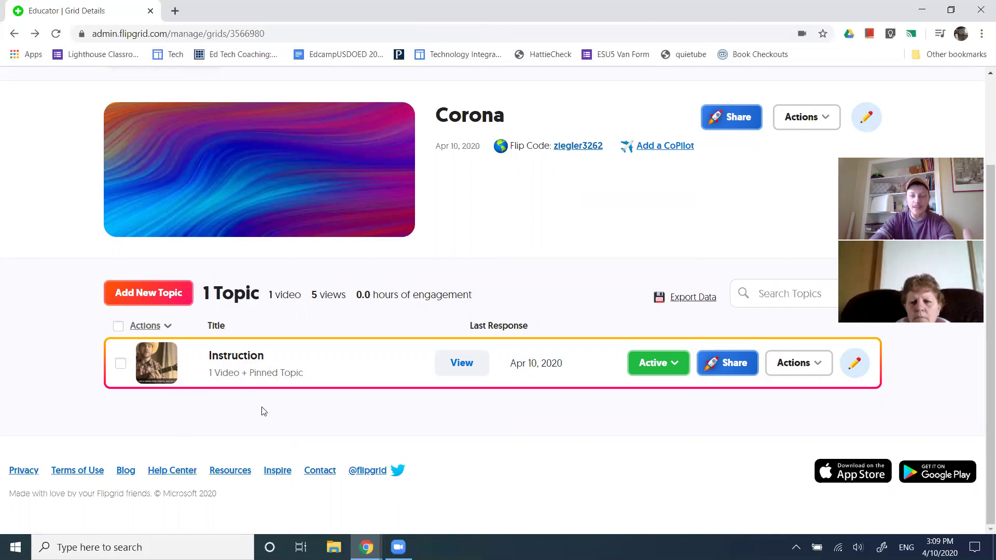
left_click(239, 363)
scroll(320, 402, "down", 2)
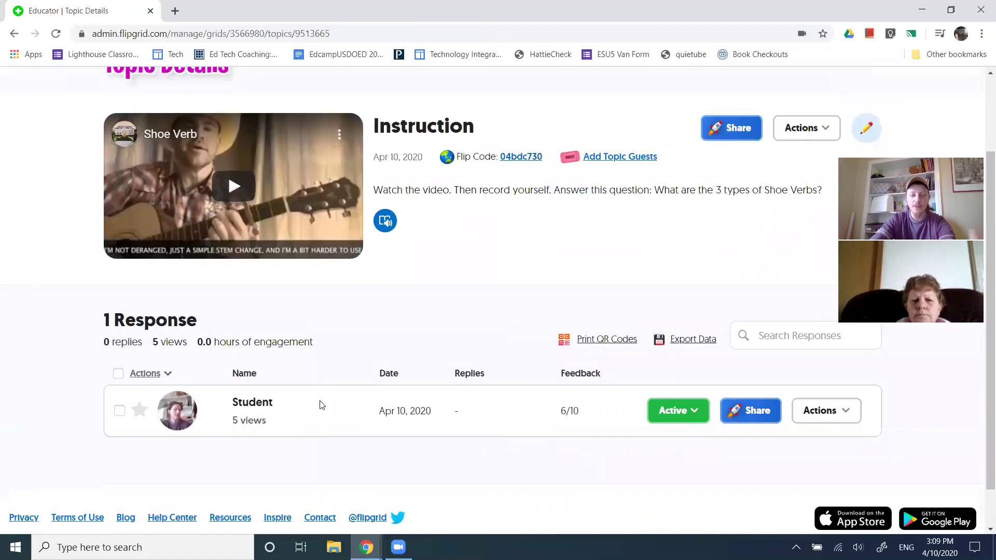
scroll(320, 404, "down", 1)
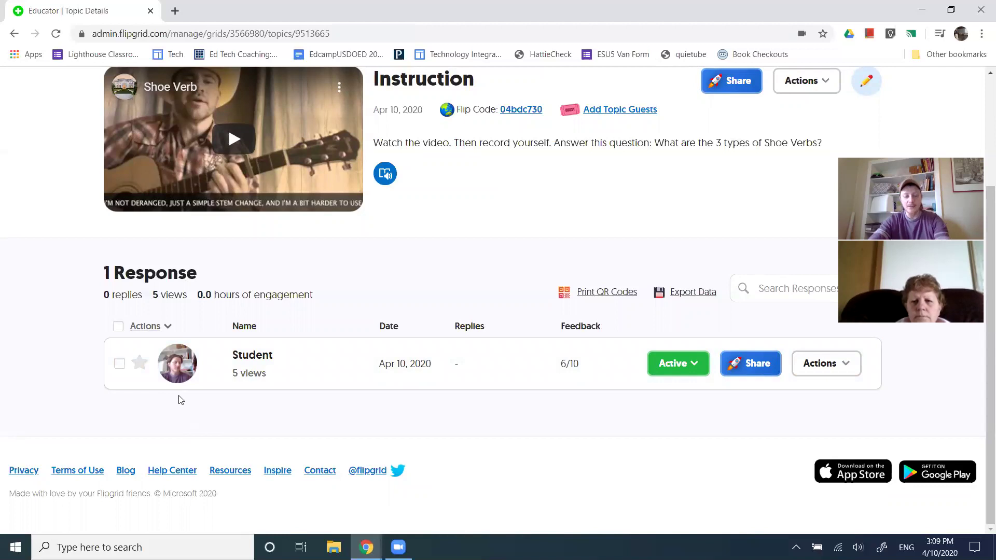
In the student's window, open the response and start a video reply from an uploaded file
key("alt+Tab")
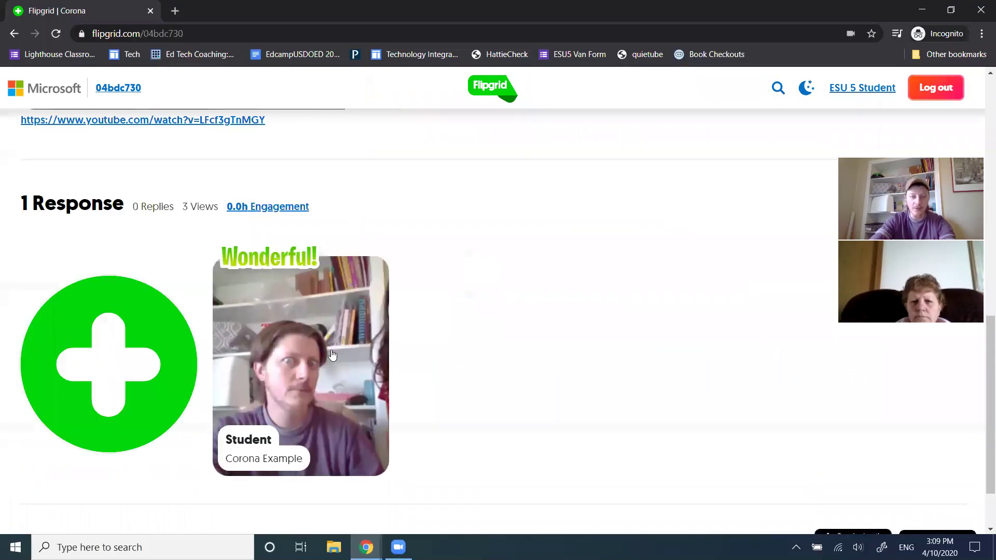
left_click(363, 364)
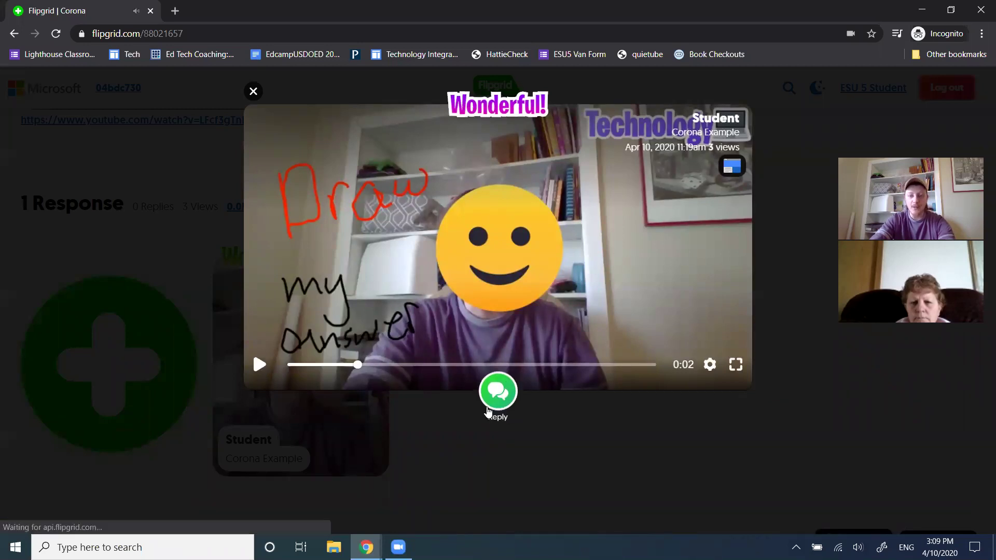
left_click(497, 395)
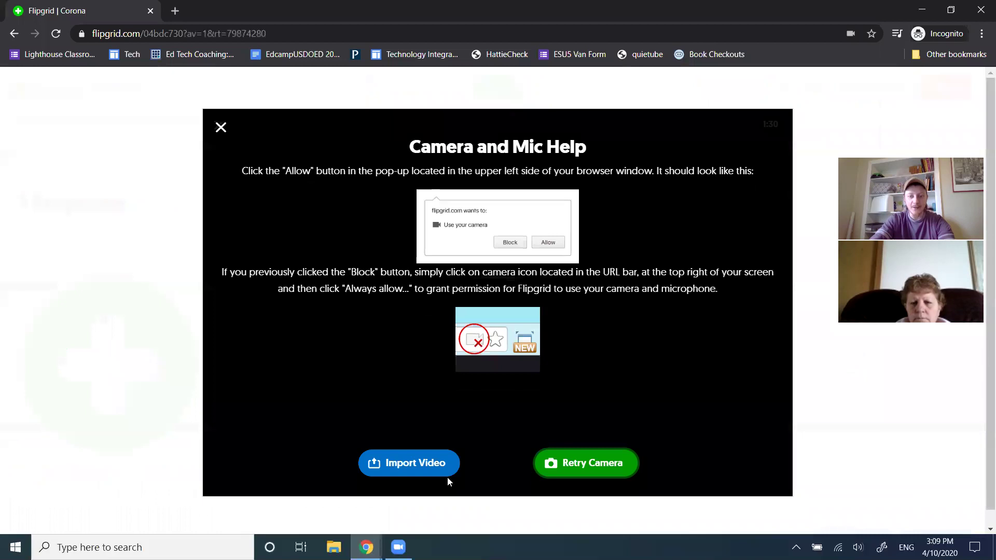
left_click(408, 465)
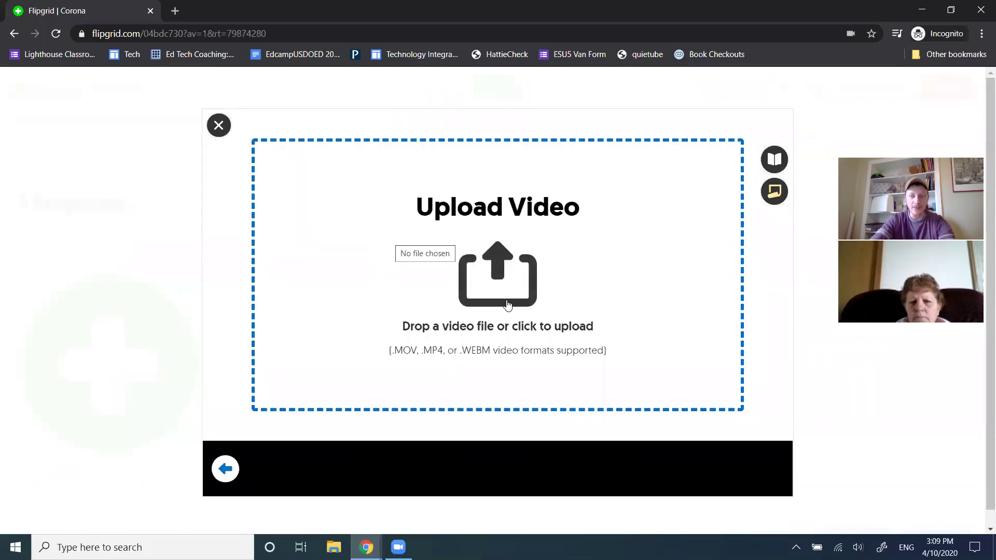
left_click(400, 322)
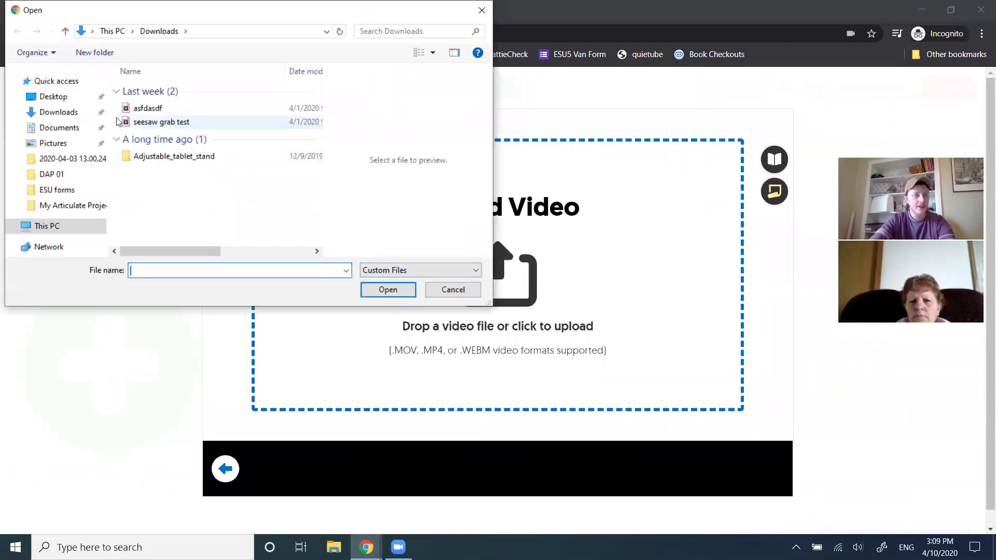
Browse the Zoom recording folders 2020-04-09 16.30.51 and 2020-04-10 13.00.30, then cancel the file choice
left_click(59, 127)
double_click(155, 144)
scroll(177, 175, "down", 3)
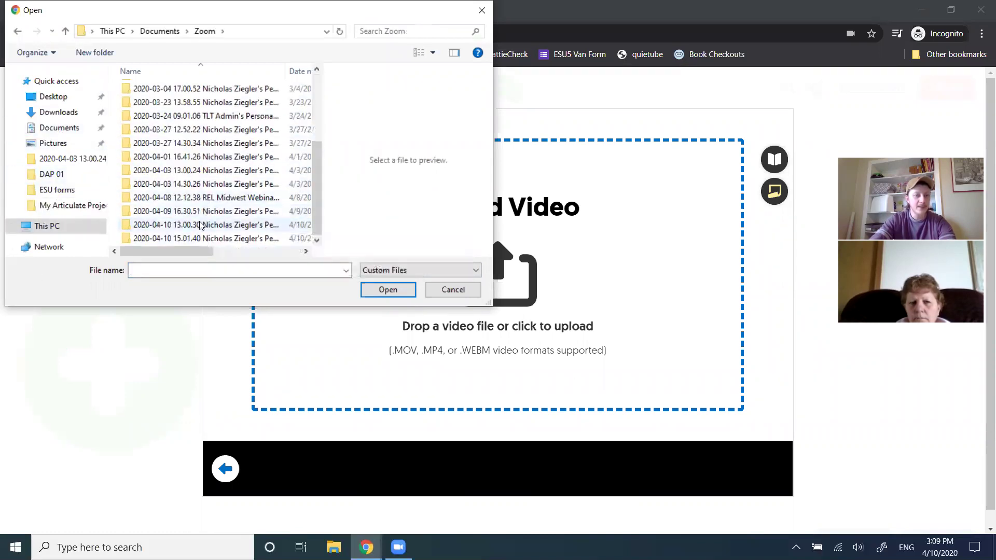
left_click(203, 211)
double_click(204, 212)
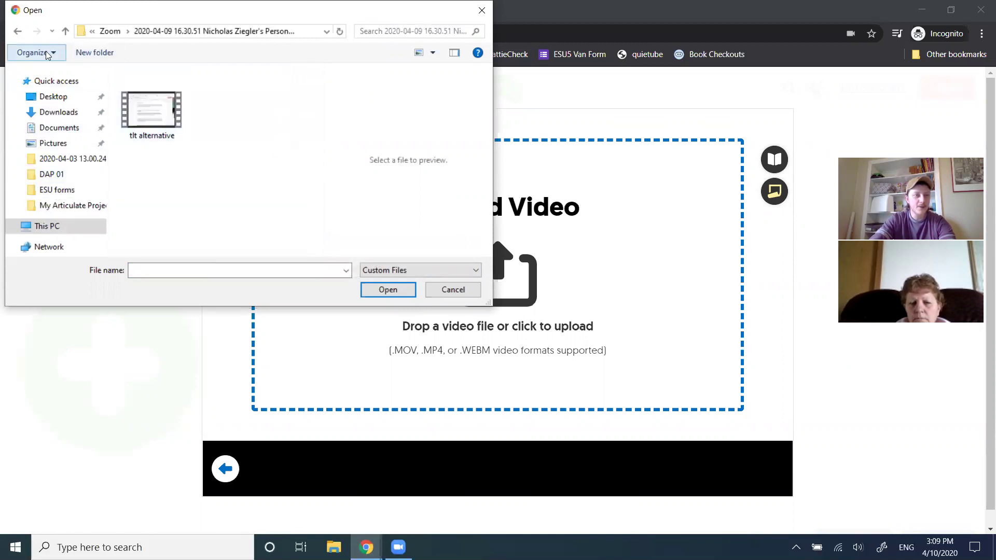
left_click(13, 31)
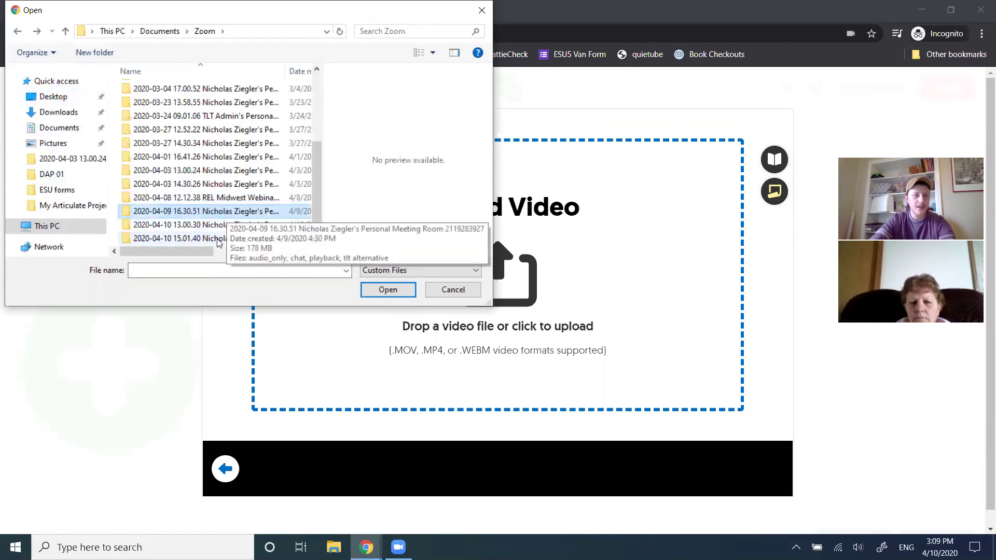
scroll(223, 223, "down", 1)
double_click(221, 229)
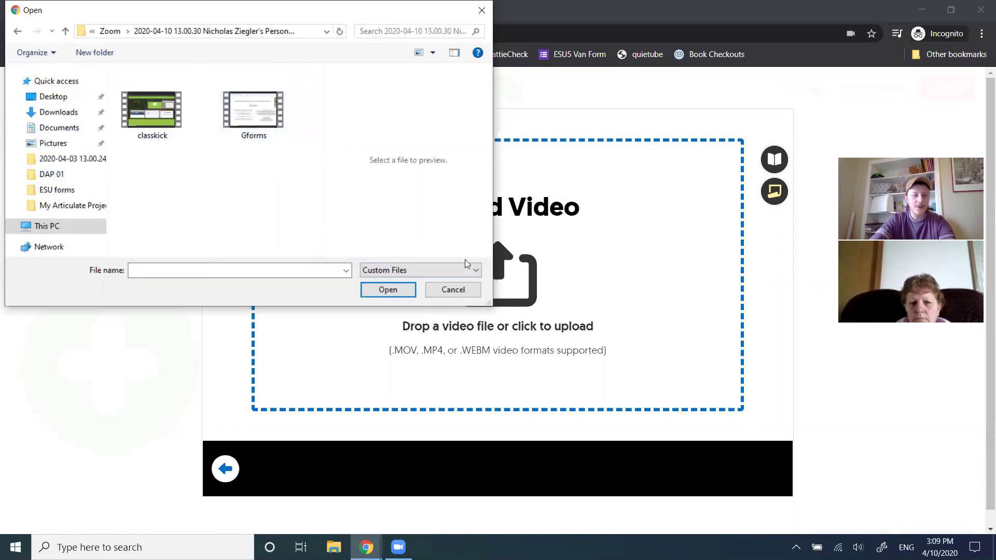
left_click(452, 290)
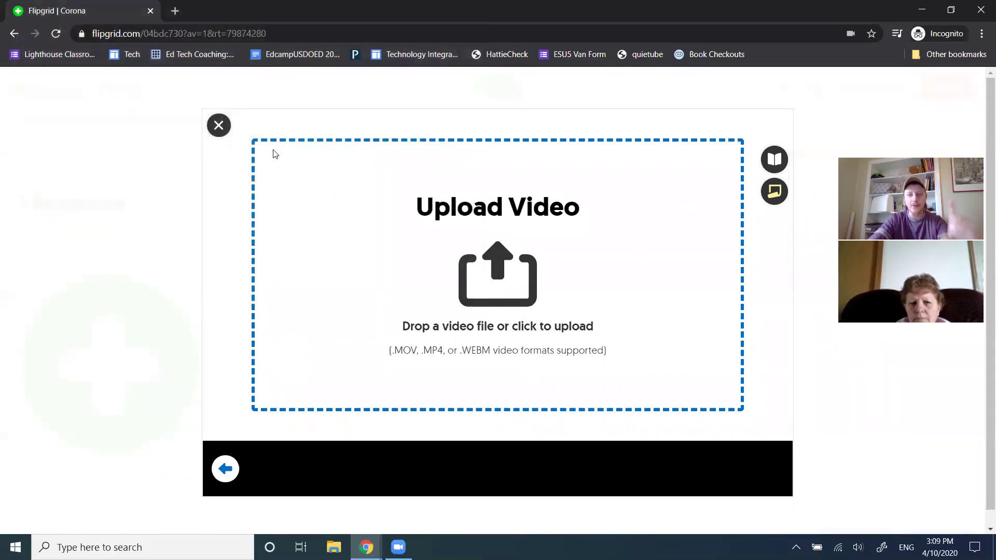
Close the upload screen and the paused response video, then switch to the educator window
left_click(219, 125)
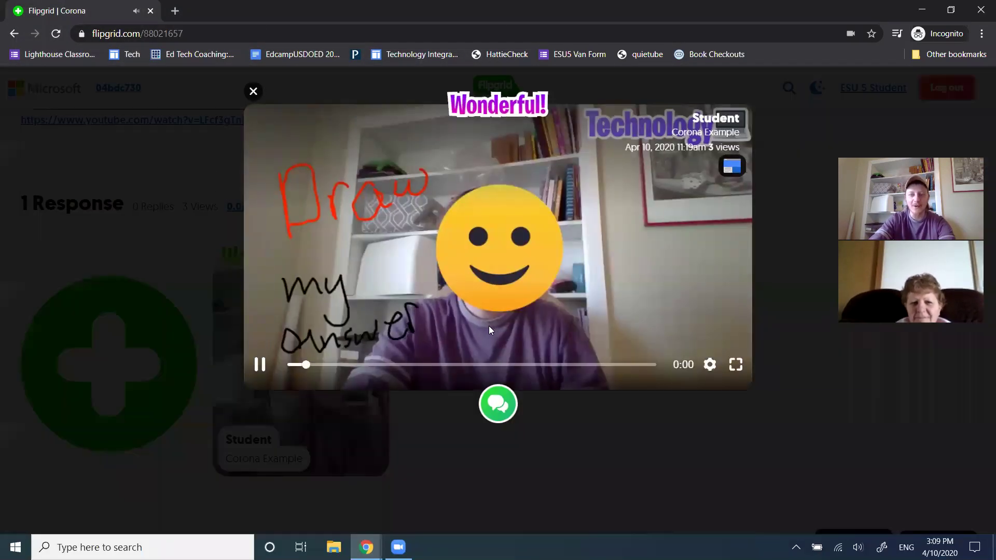
left_click(417, 355)
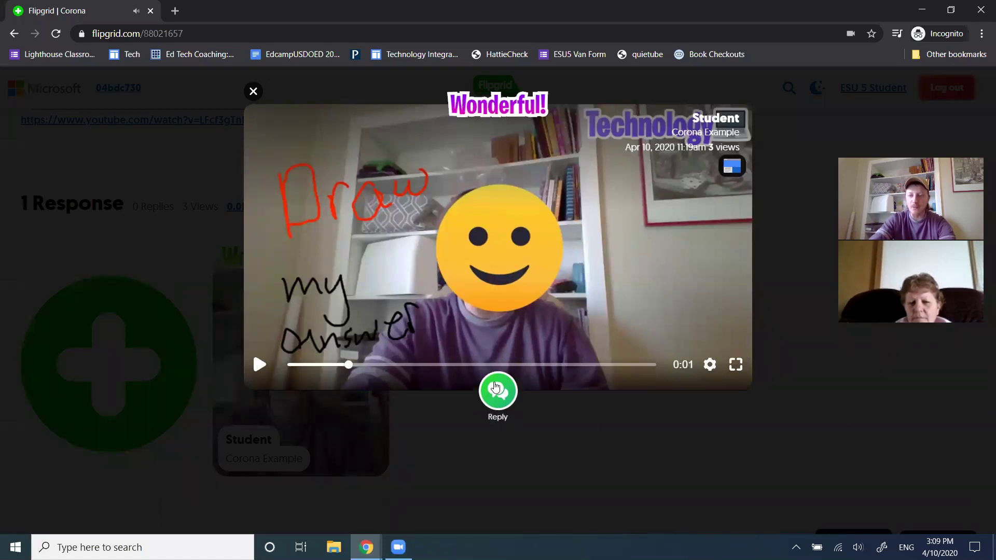
left_click(254, 91)
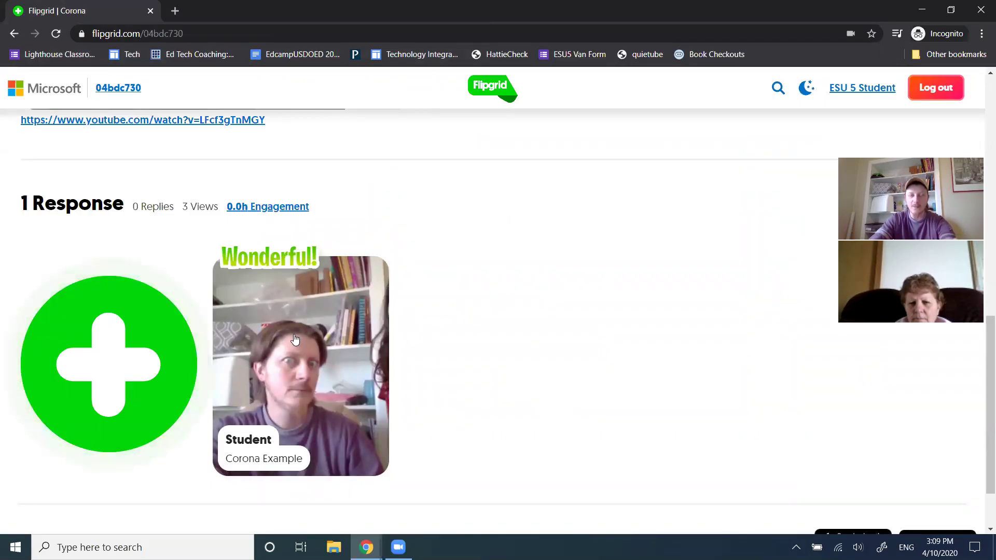
scroll(306, 353, "up", 8)
scroll(320, 369, "down", 3)
scroll(320, 368, "down", 2)
key("alt+Tab")
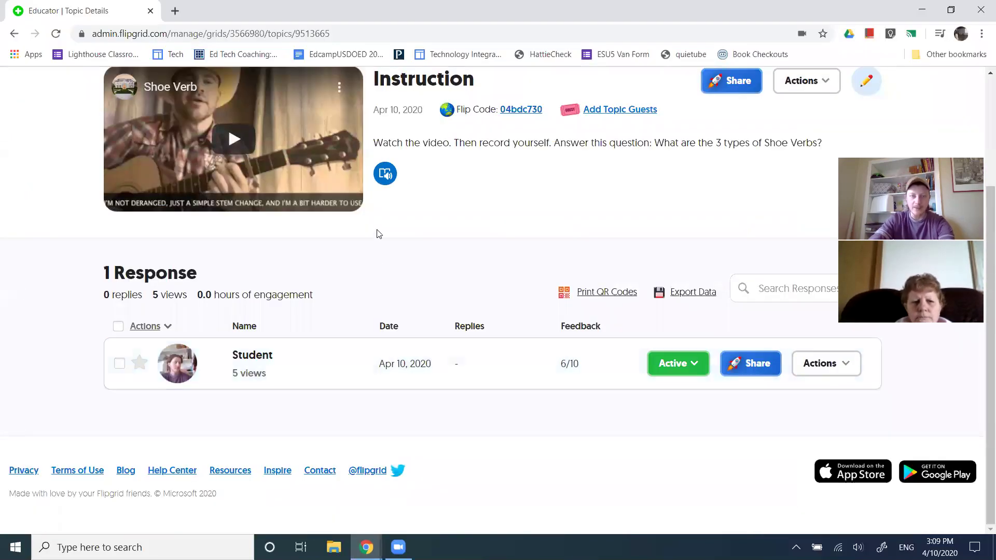
Open the student's response and mark it as a featured response
scroll(324, 415, "up", 3)
scroll(311, 353, "down", 3)
left_click(302, 362)
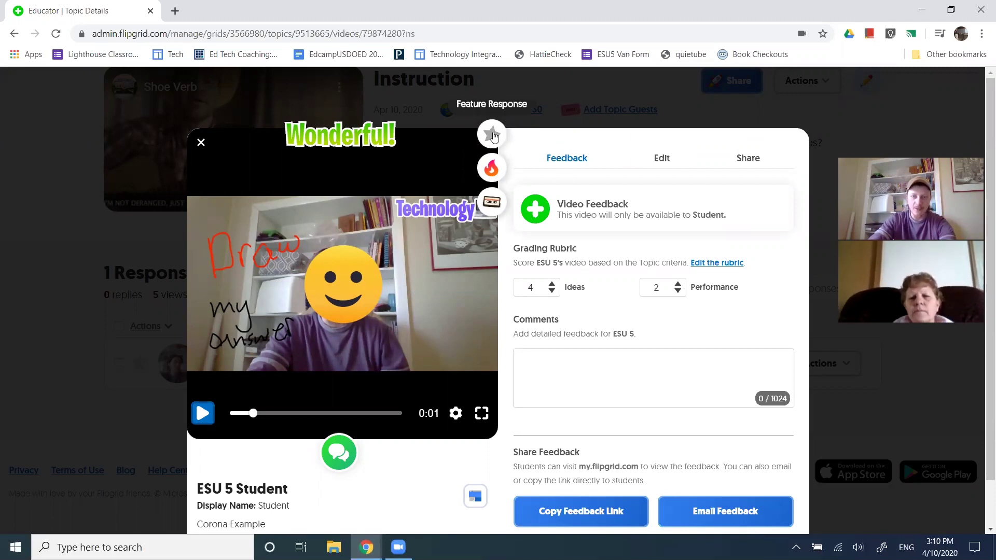
left_click(493, 135)
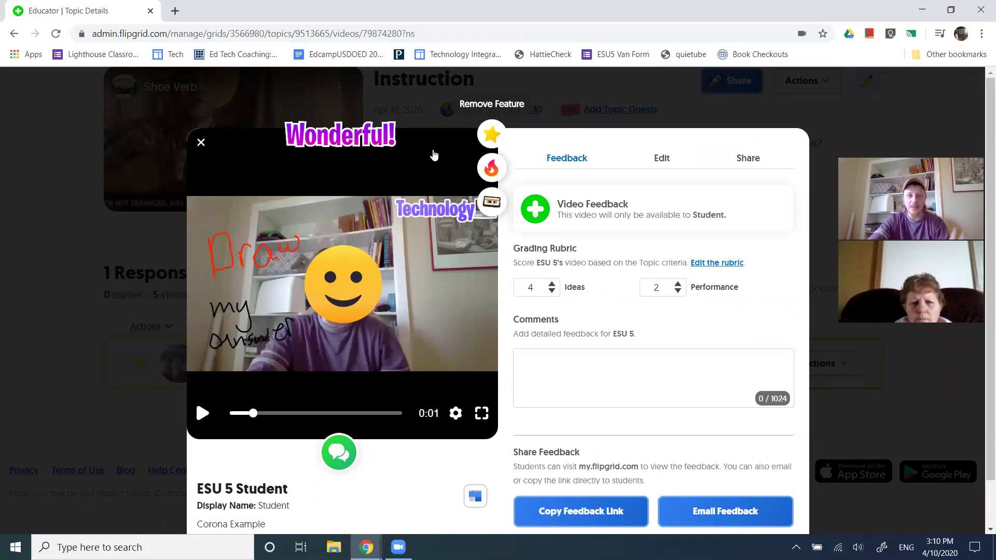
Reload the student view to check the featured star, then open the response's Wonderful! vibe
key("alt+Tab")
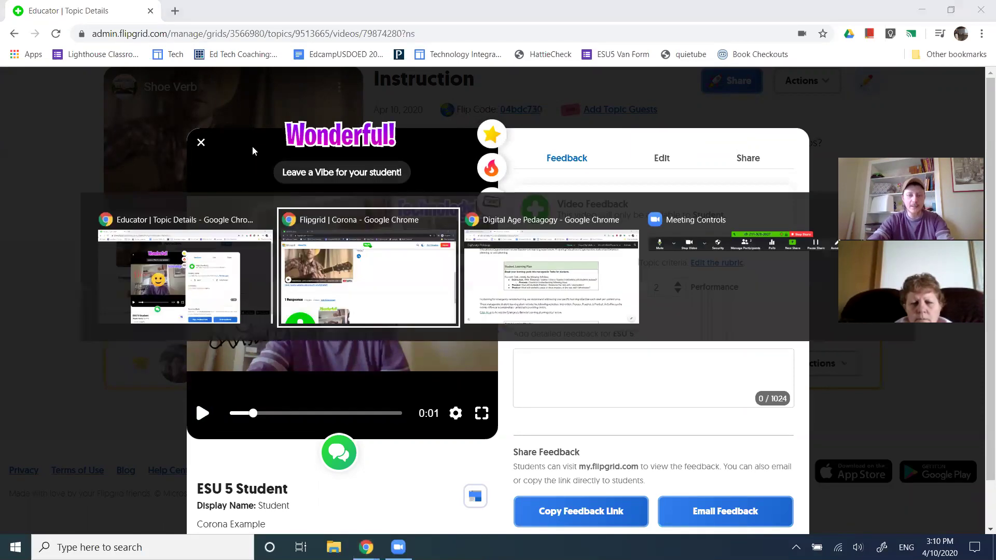
left_click(56, 35)
scroll(502, 345, "down", 3)
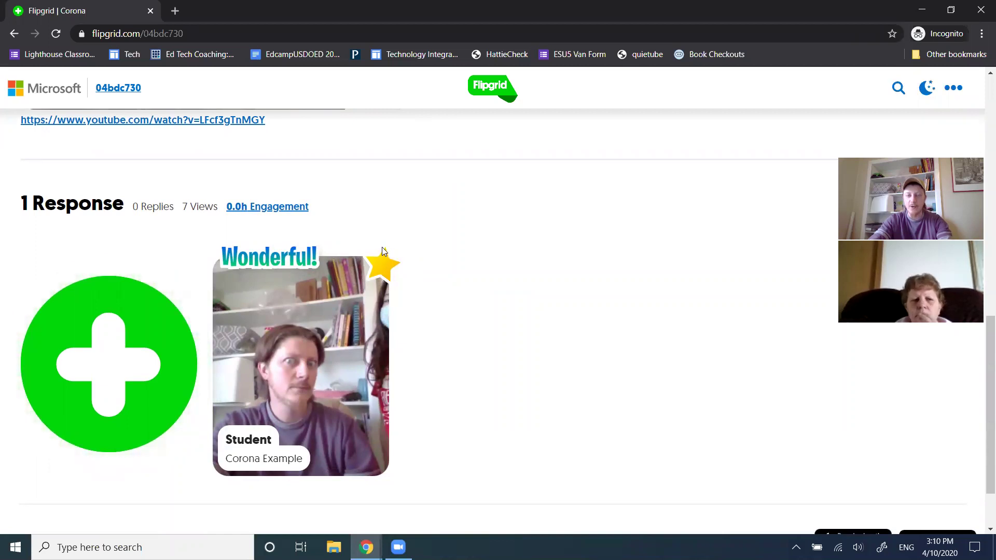
key("alt+Tab")
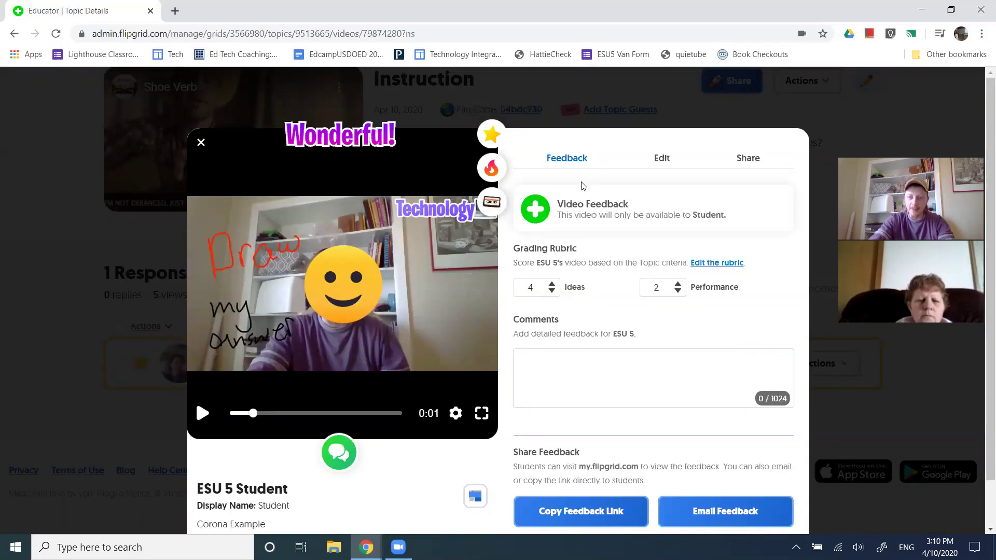
left_click(343, 137)
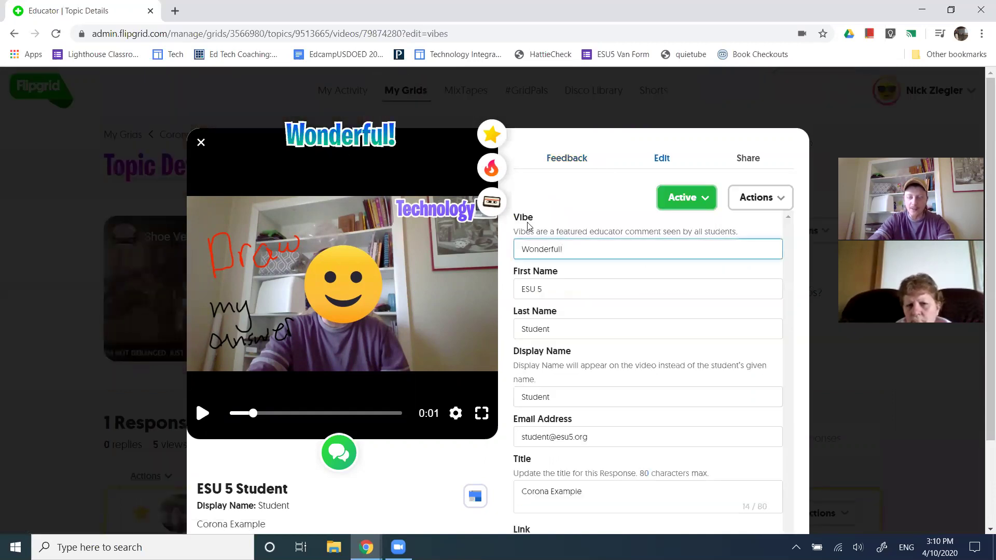
Replace the response's vibe text Wonderful! with Try Again!
left_click_drag(535, 218, 513, 219)
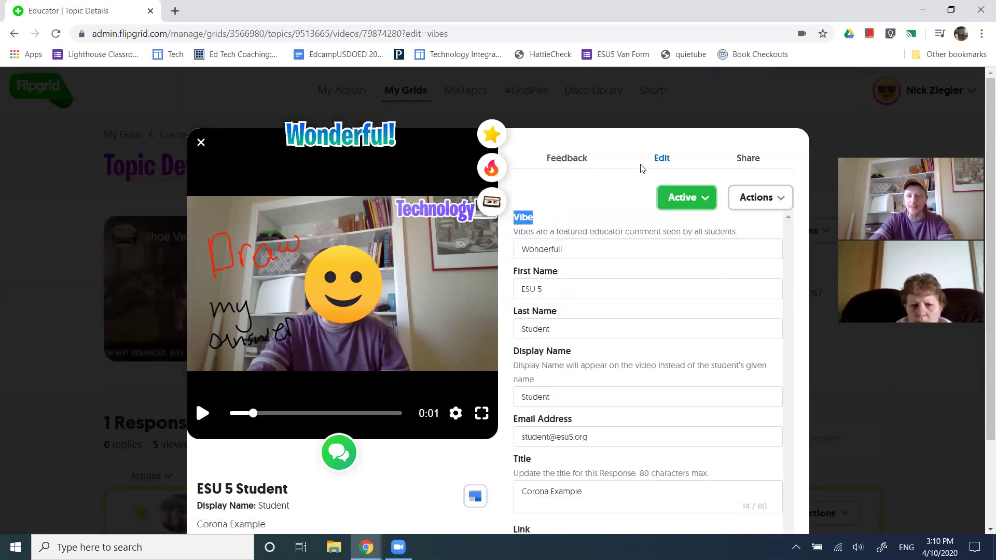
left_click(576, 167)
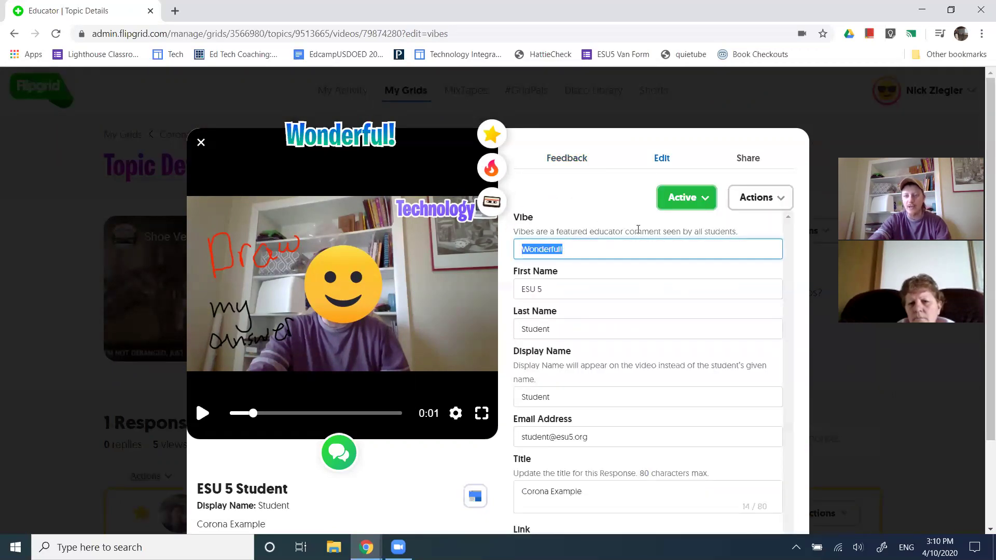
left_click_drag(590, 232, 731, 243)
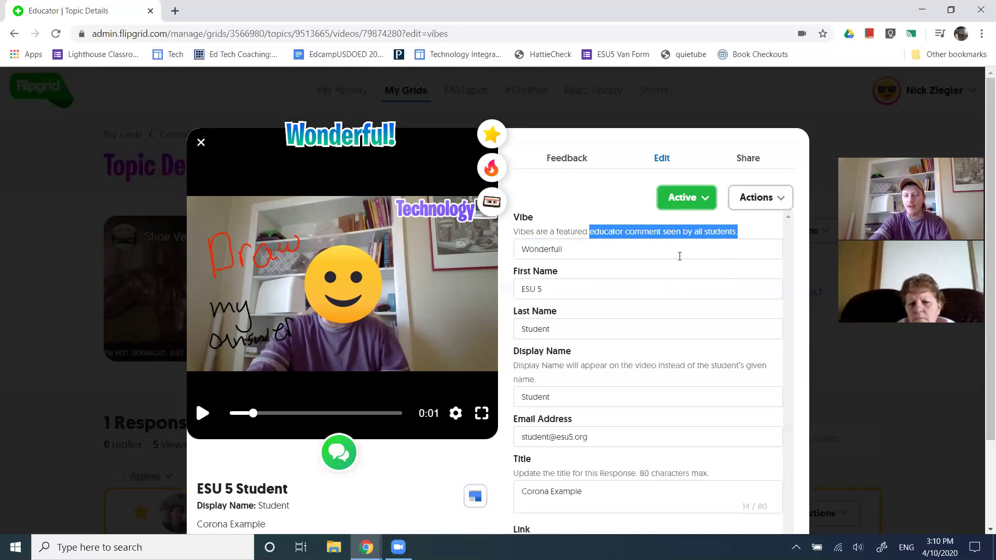
left_click(584, 250)
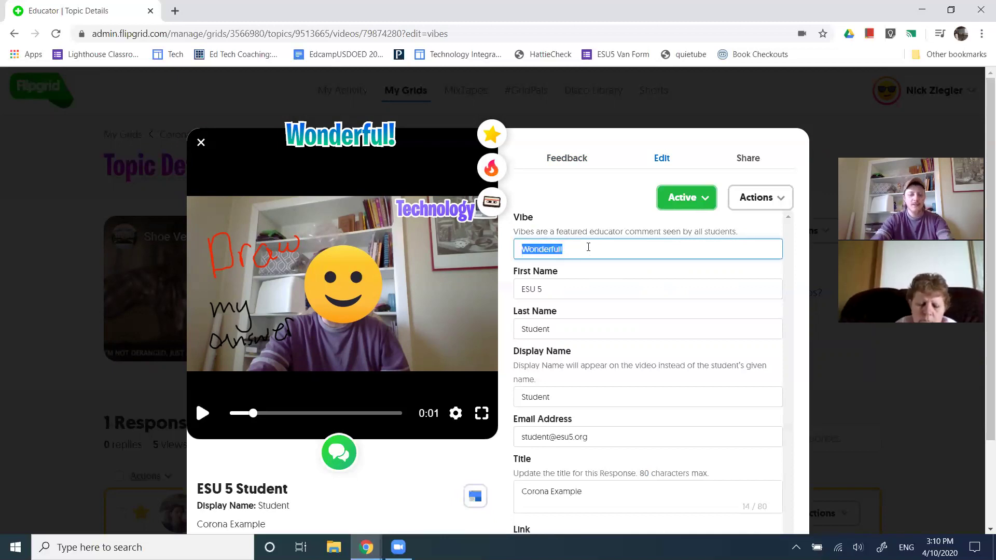
type("Try")
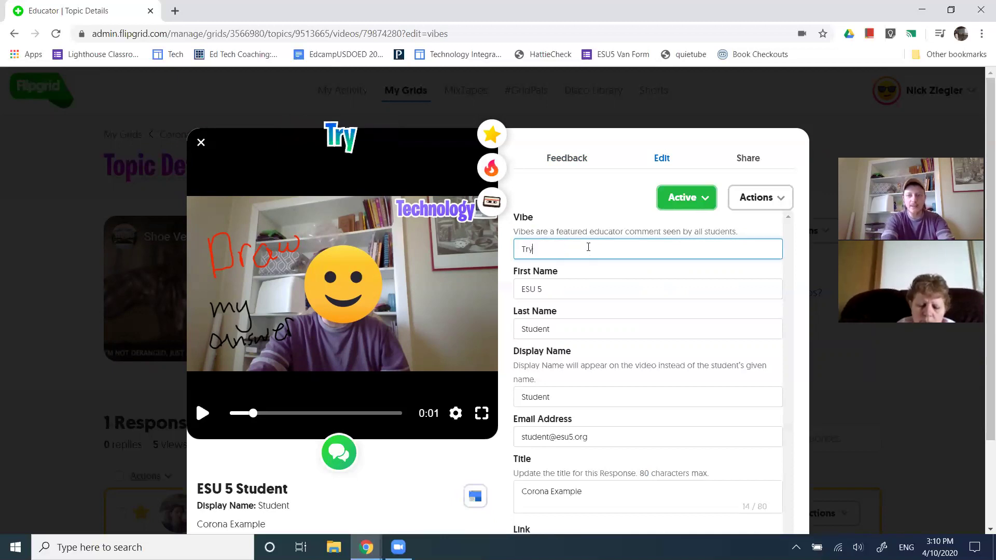
type(" Again!")
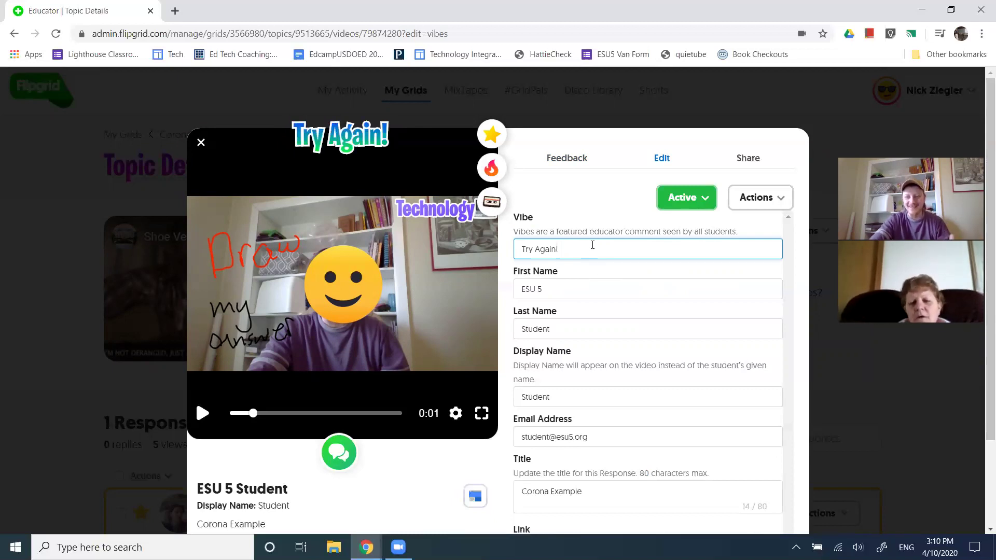
scroll(516, 352, "down", 1)
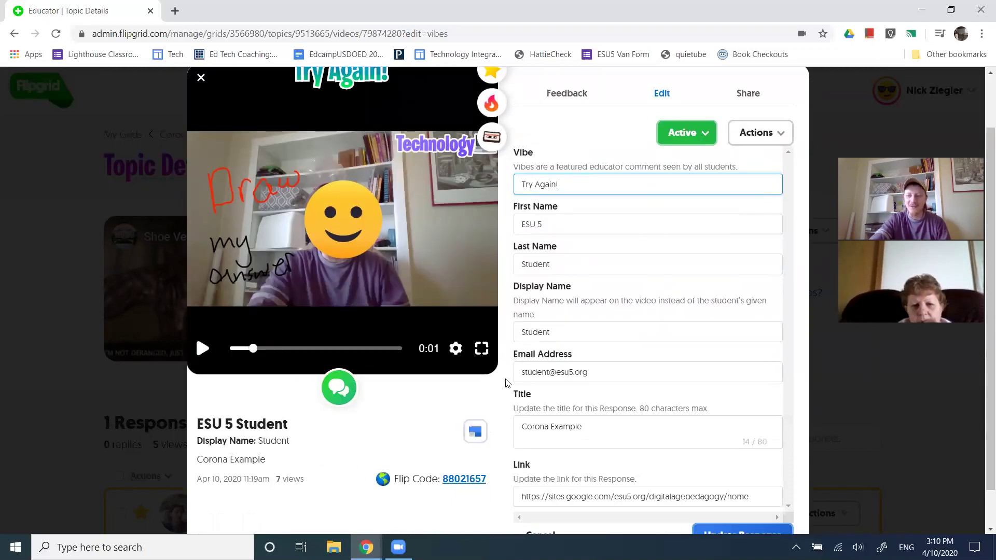
scroll(510, 378, "down", 1)
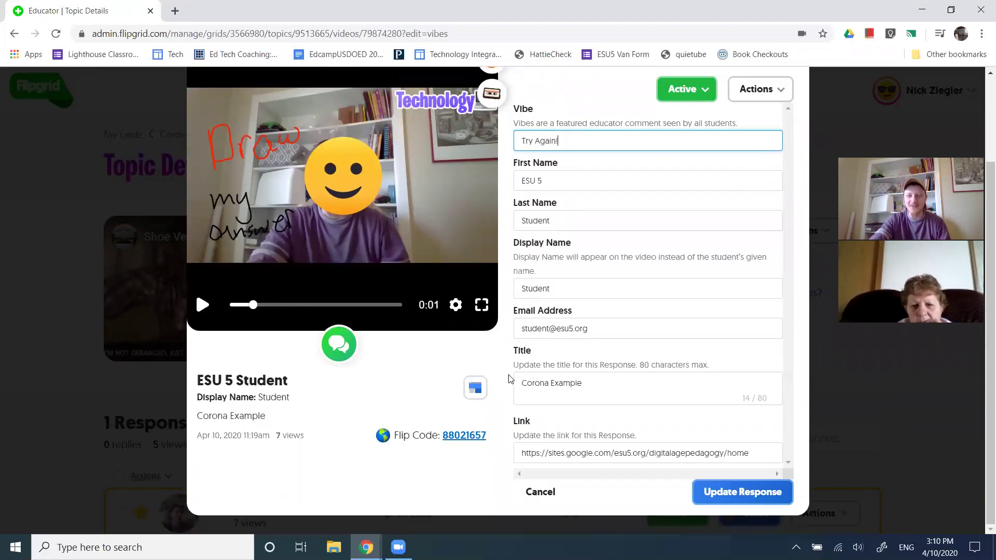
scroll(509, 378, "up", 2)
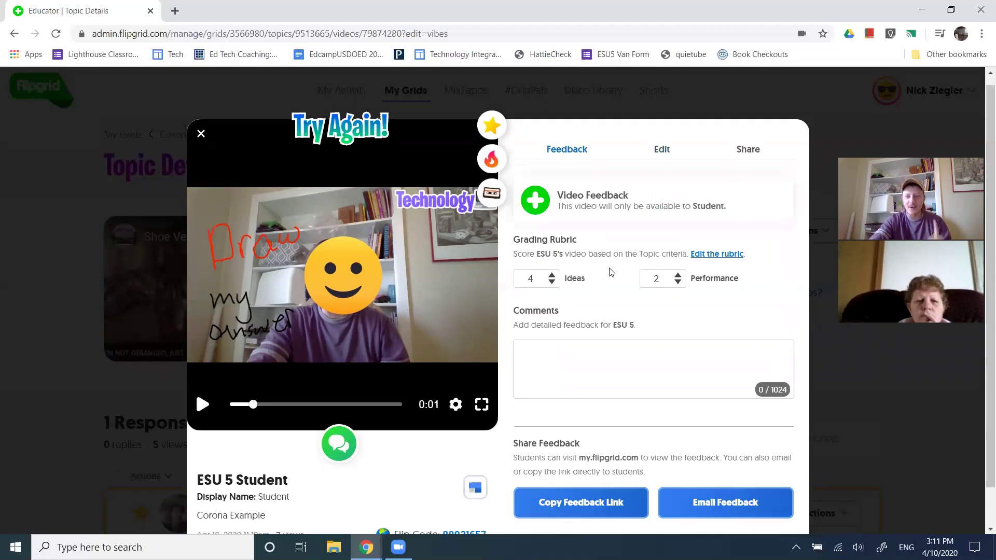
Follow the Grading Rubric's edit link to the topic's Basic Feedback settings
scroll(607, 264, "down", 1)
left_click_drag(576, 197, 527, 213)
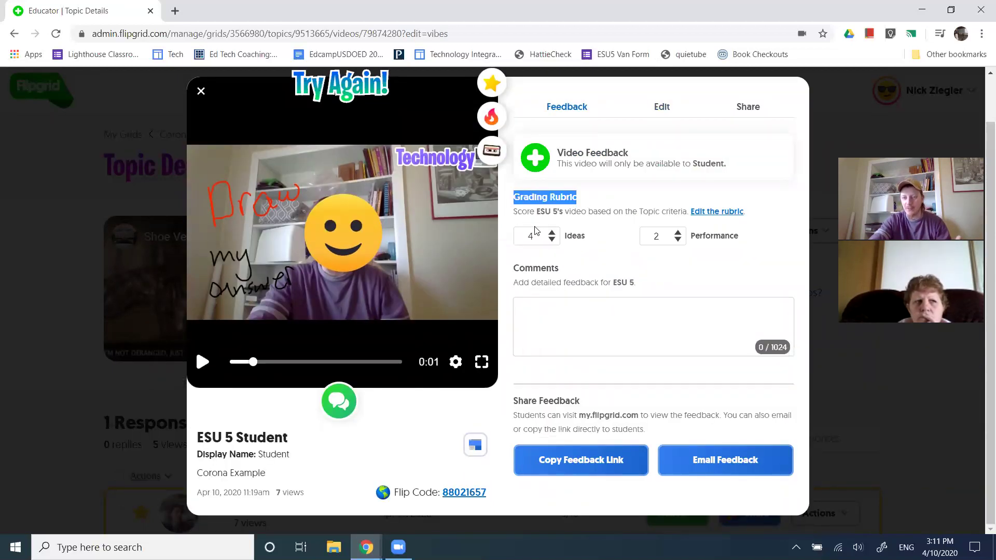
left_click(699, 217)
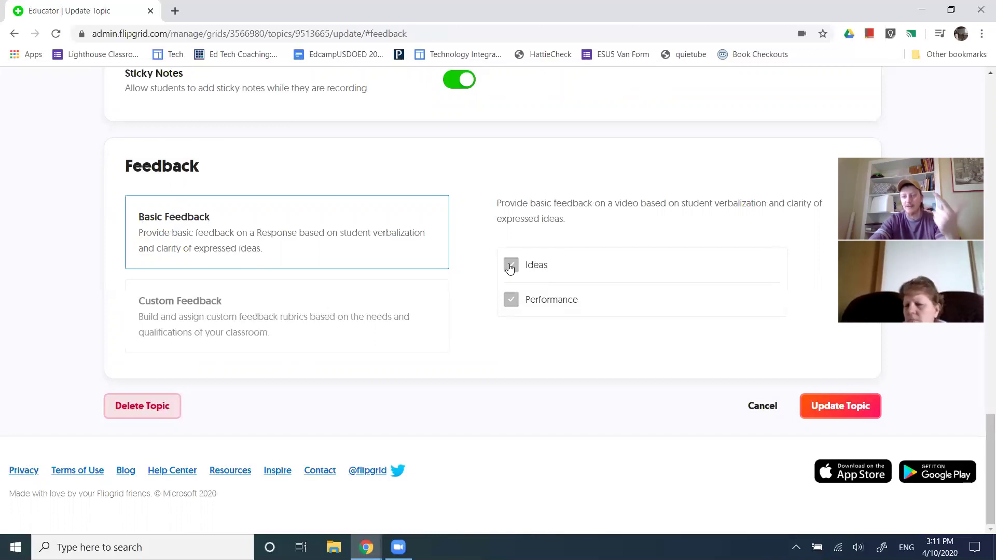
Switch to custom feedback and create an 'Anything' criterion described 'I want', scored 0 to 5
left_click(238, 293)
left_click(535, 263)
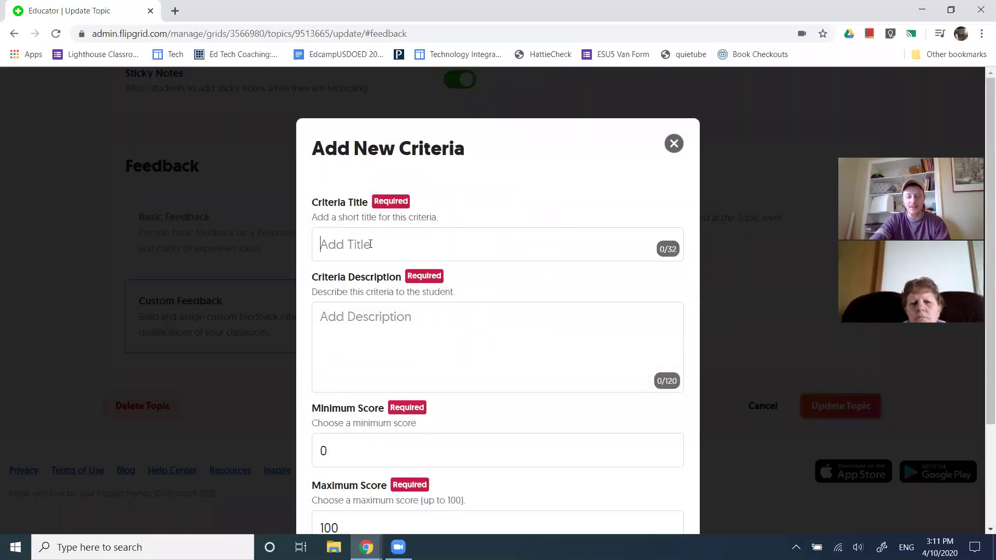
left_click(370, 245)
type("Anything")
key("Tab")
type("I want")
scroll(318, 269, "down", 3)
left_click(368, 319)
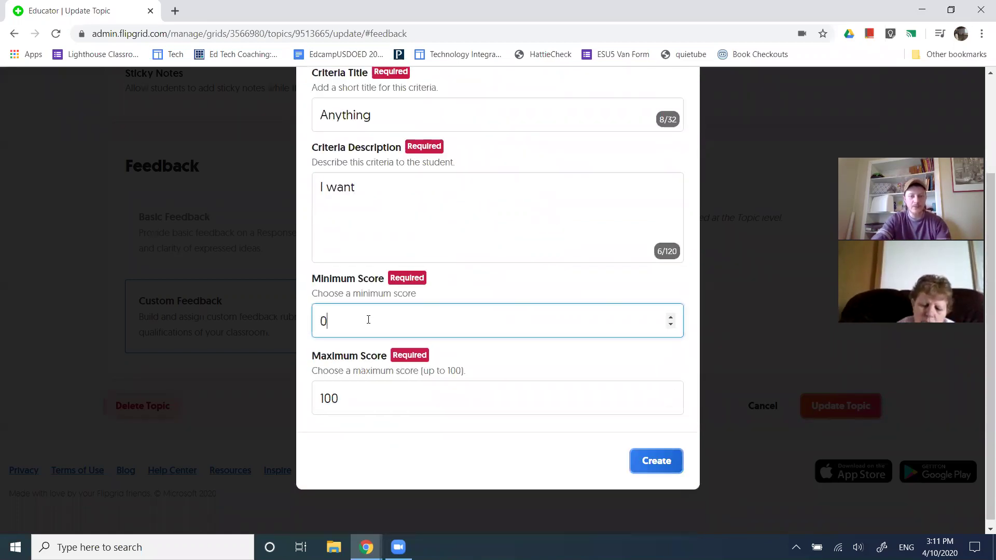
double_click(321, 398)
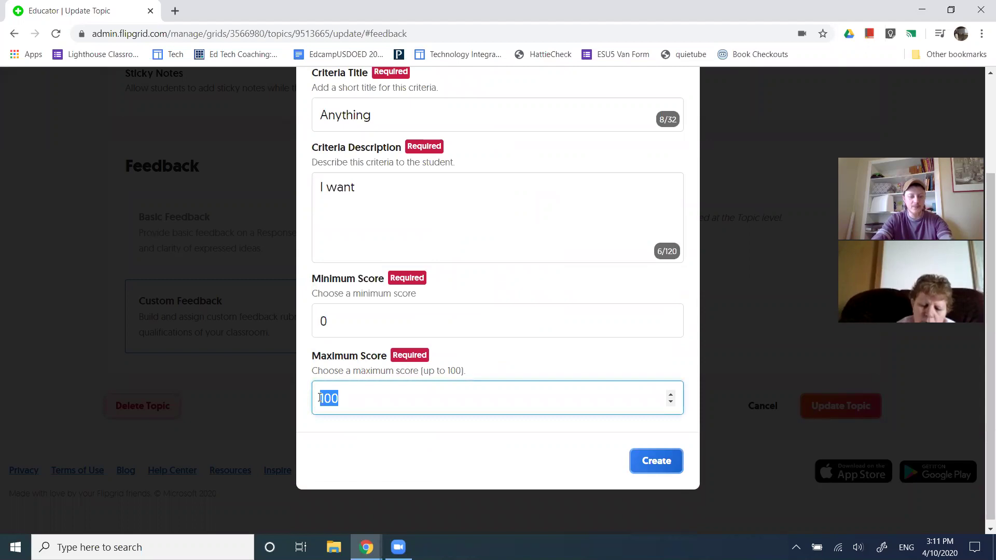
type("5")
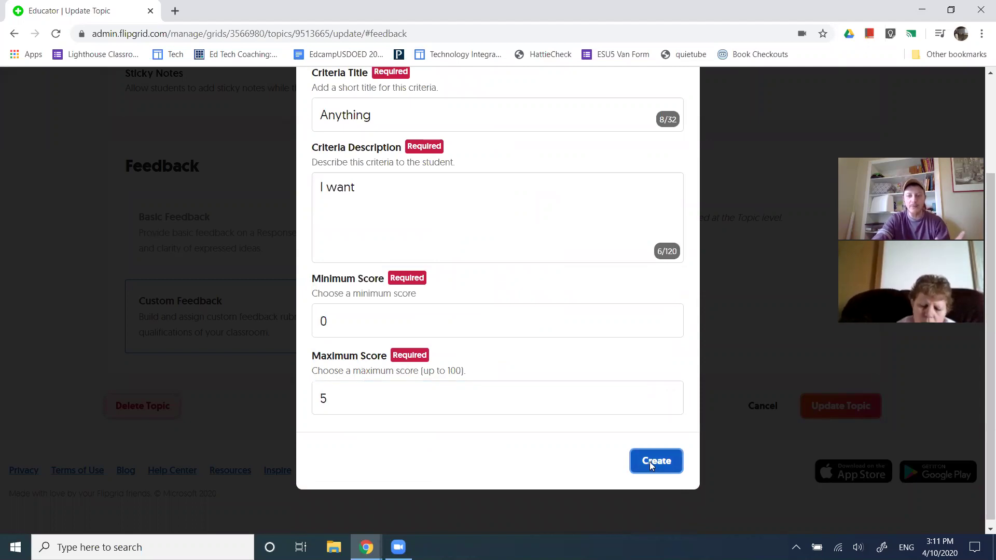
left_click(648, 463)
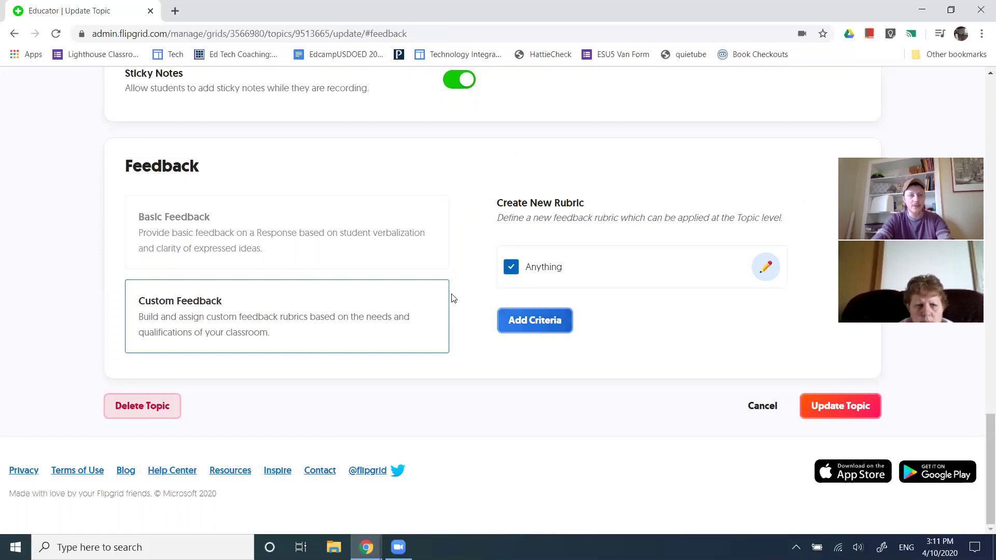
Save the topic's updated feedback settings
scroll(425, 265, "up", 4)
scroll(845, 447, "down", 5)
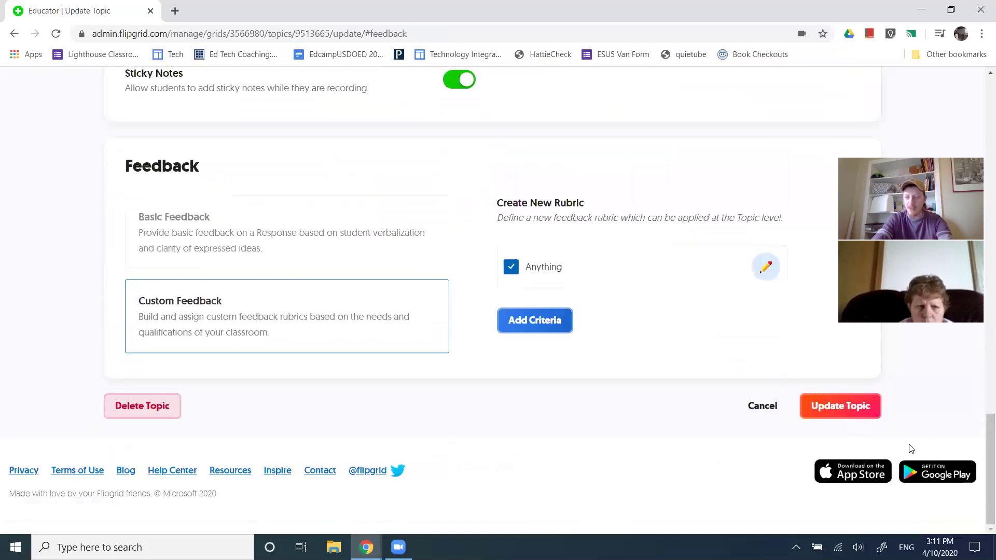
left_click(840, 406)
scroll(467, 363, "down", 2)
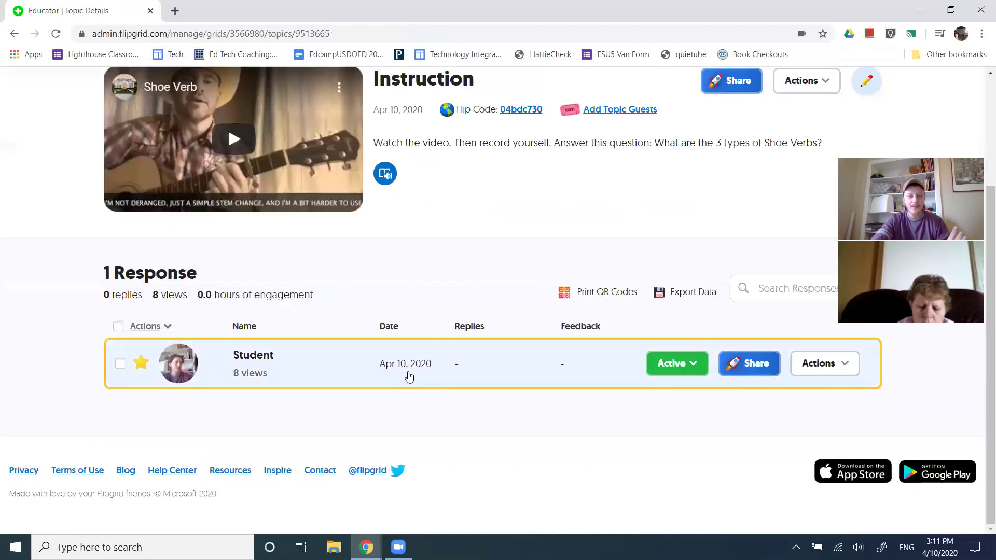
Score the student's response 5 on Anything and comment 'Text responses as well'
left_click(507, 372)
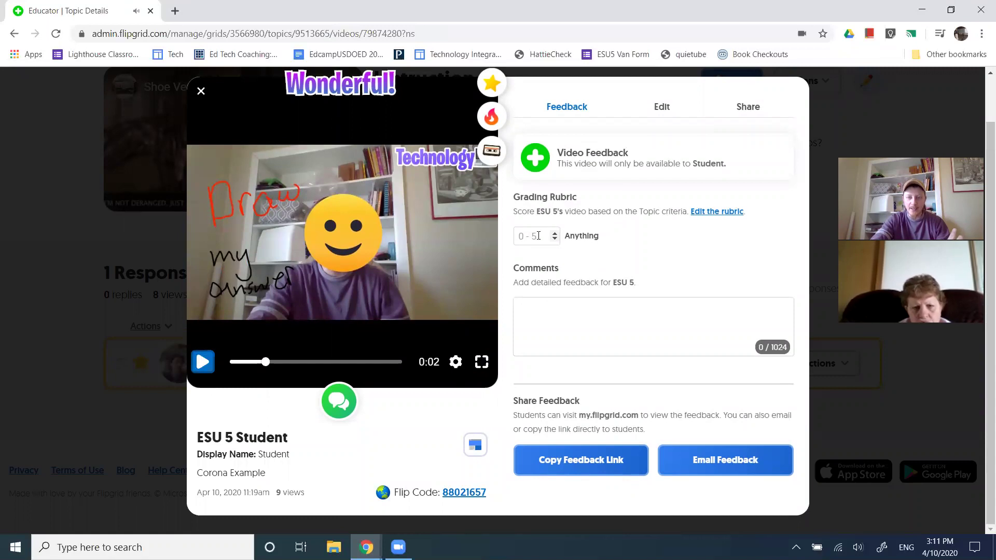
left_click_drag(565, 239, 601, 247)
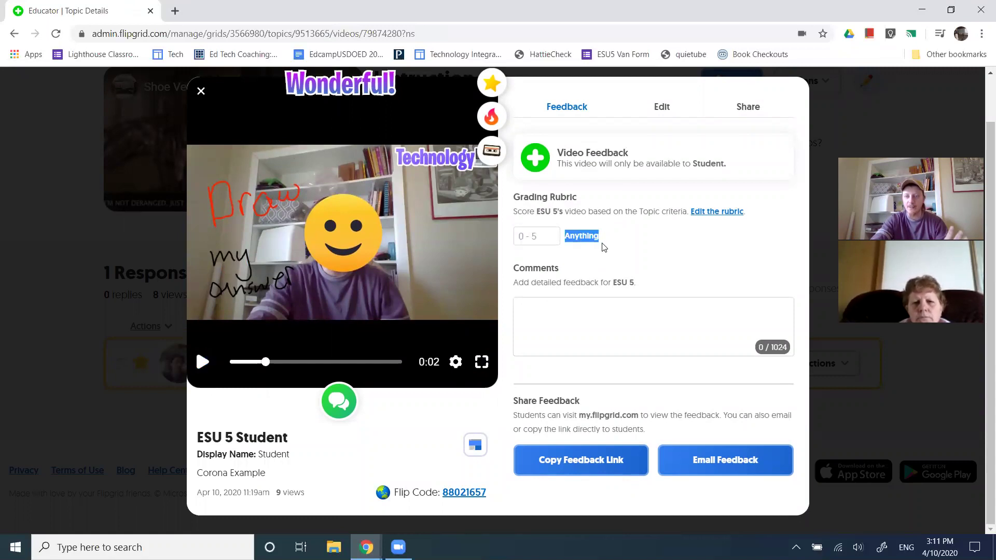
left_click(543, 237)
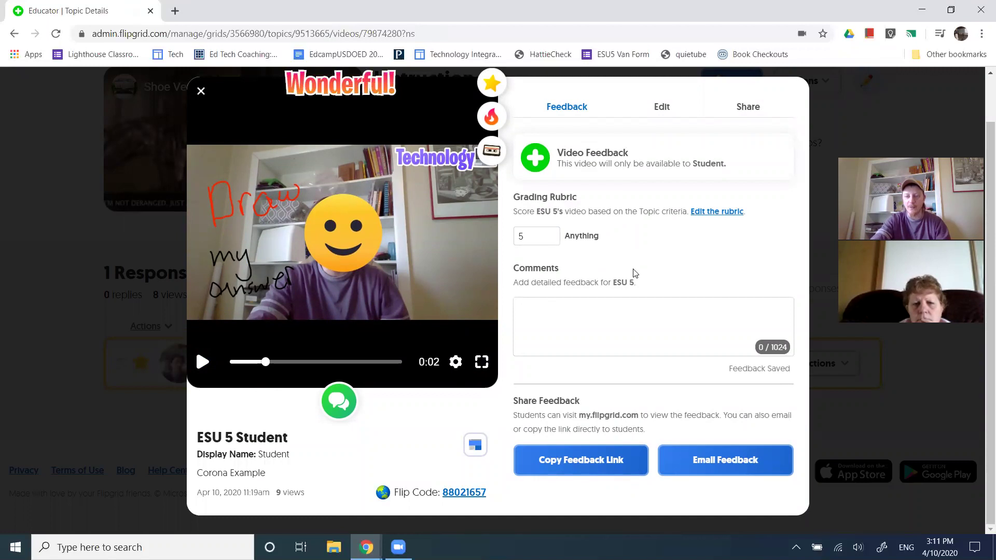
left_click(575, 324)
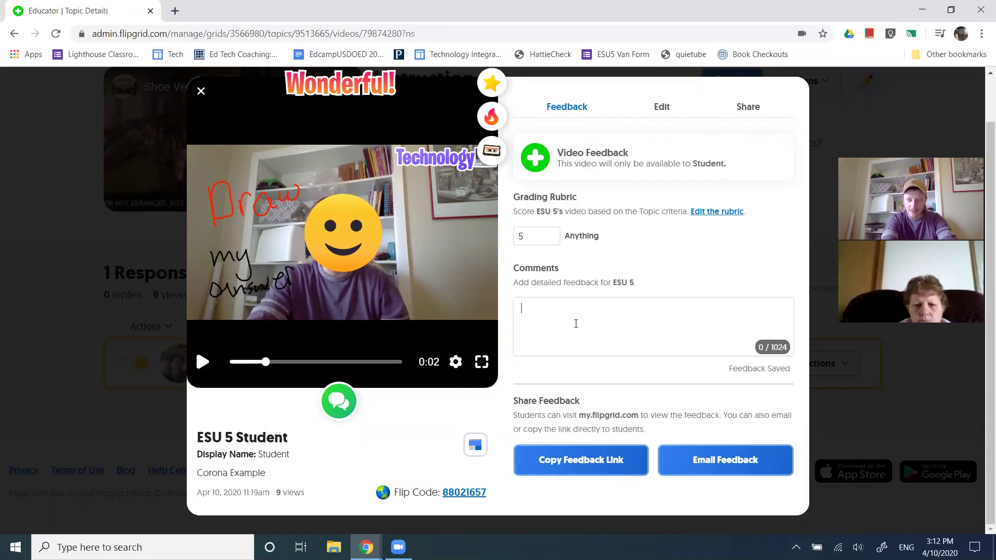
type("Text res")
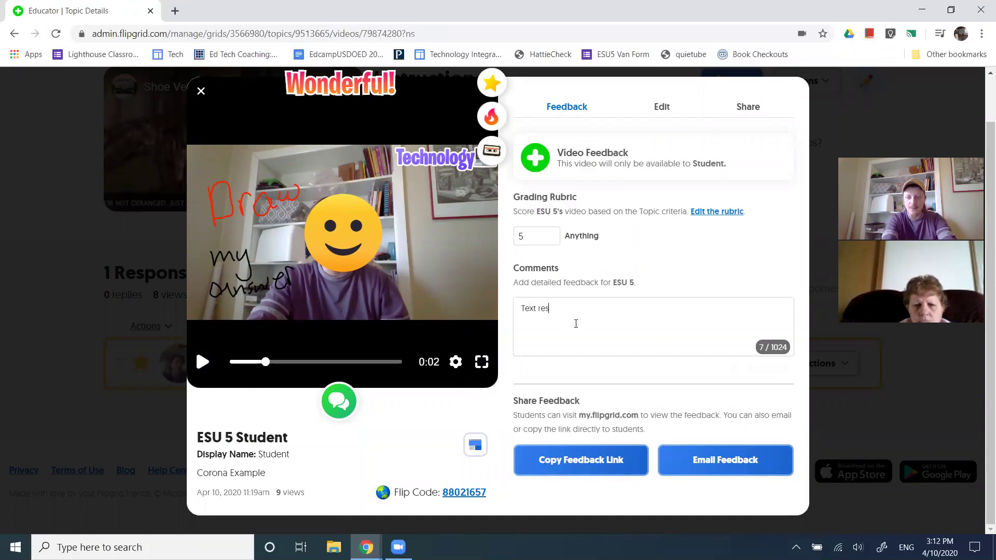
type("ponses as wee")
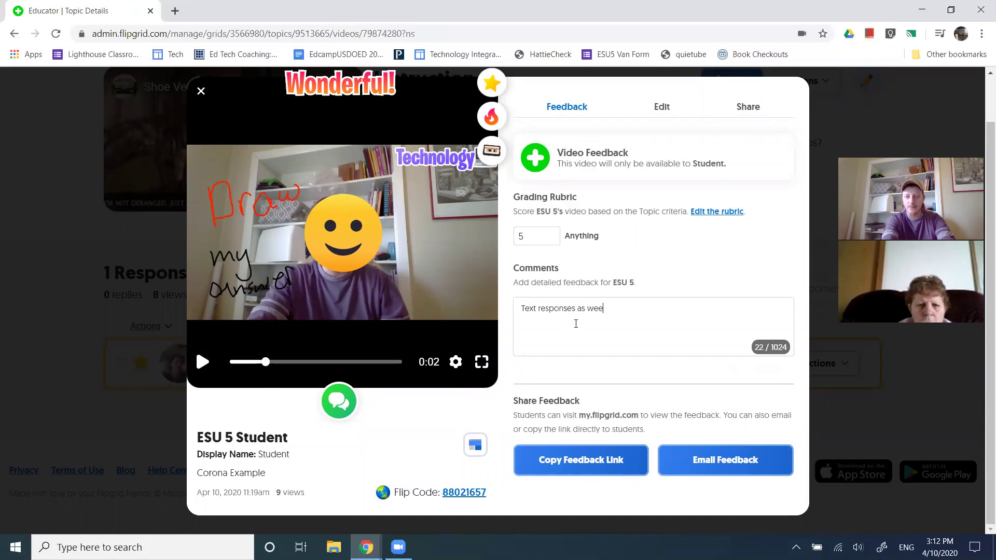
key("BackSpace")
type("ll")
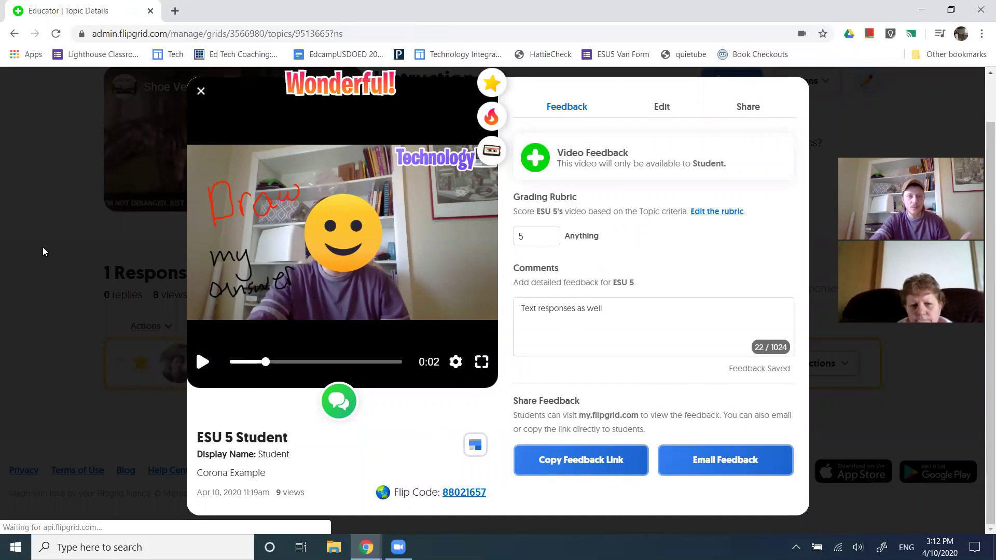
Close the feedback, open the Instruction topic's share link and select it
left_click(201, 92)
scroll(26, 334, "up", 3)
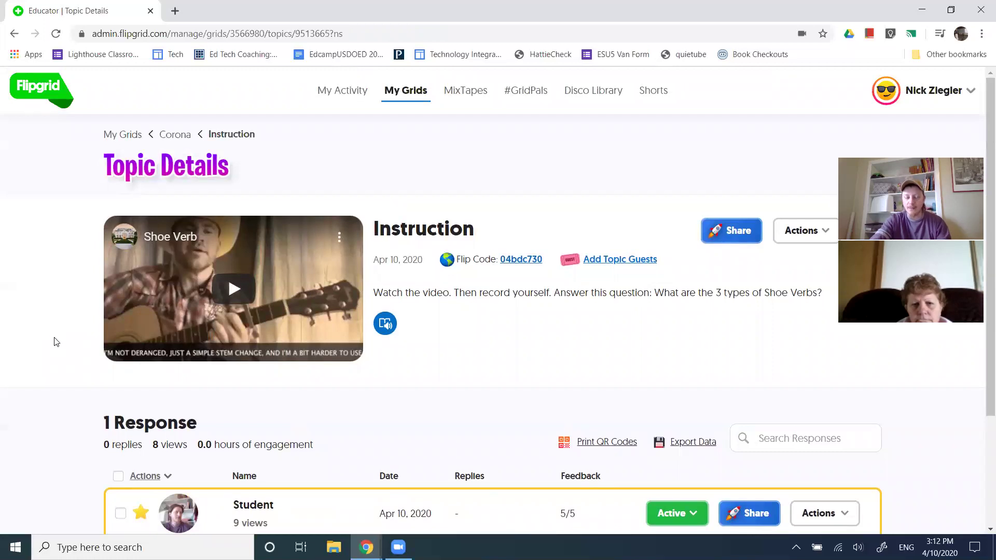
left_click(742, 231)
left_click_drag(445, 252, 316, 255)
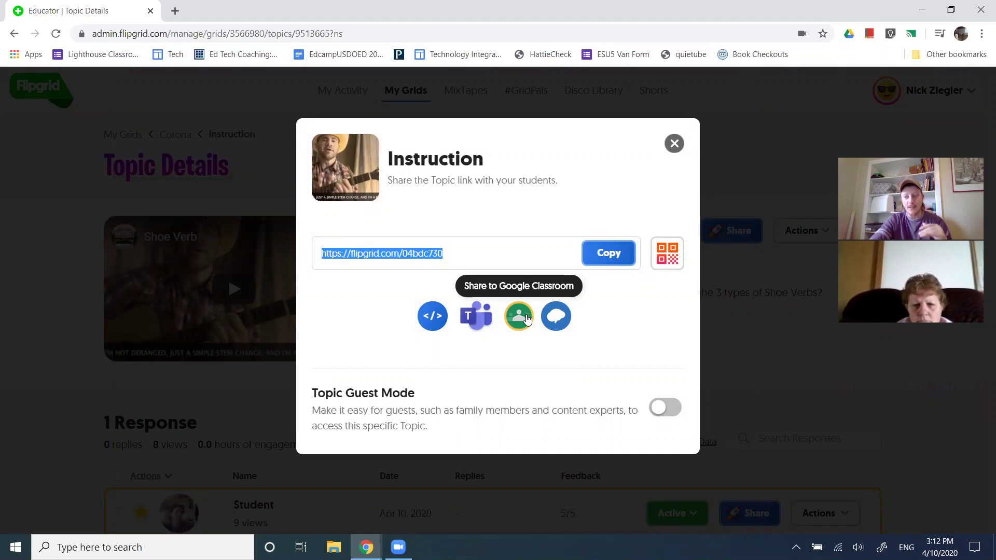
left_click(175, 12)
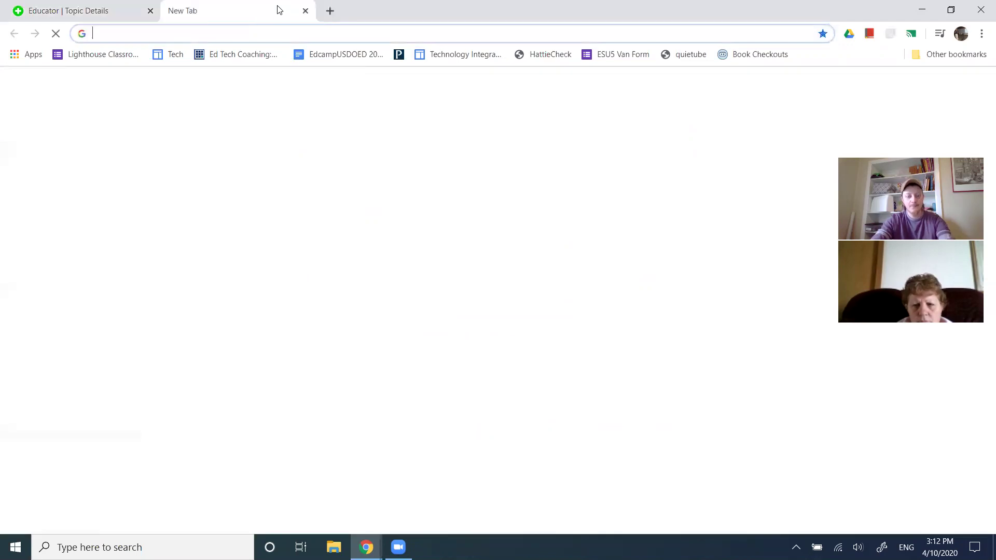
left_click(306, 11)
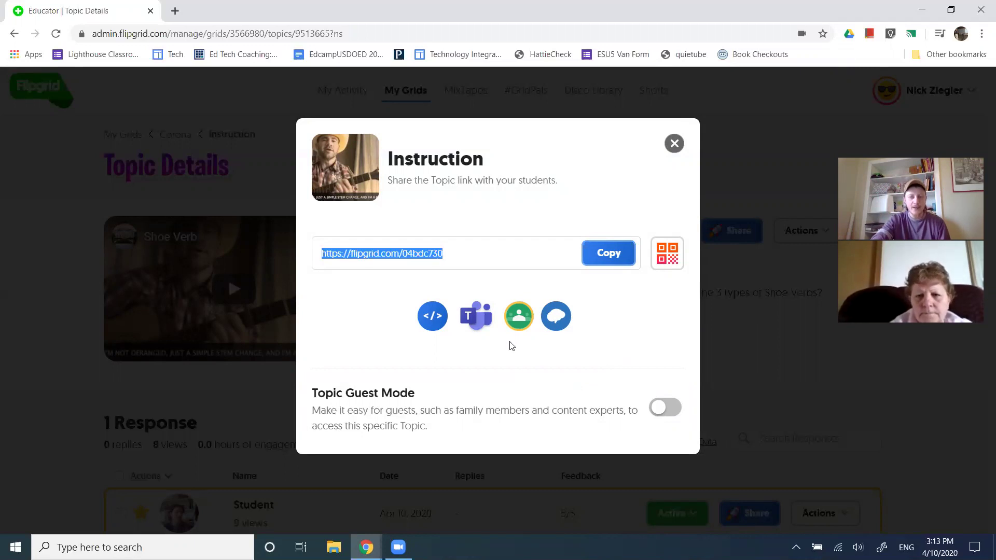
Close the share dialog and return to the Flipgrid home page
left_click(675, 143)
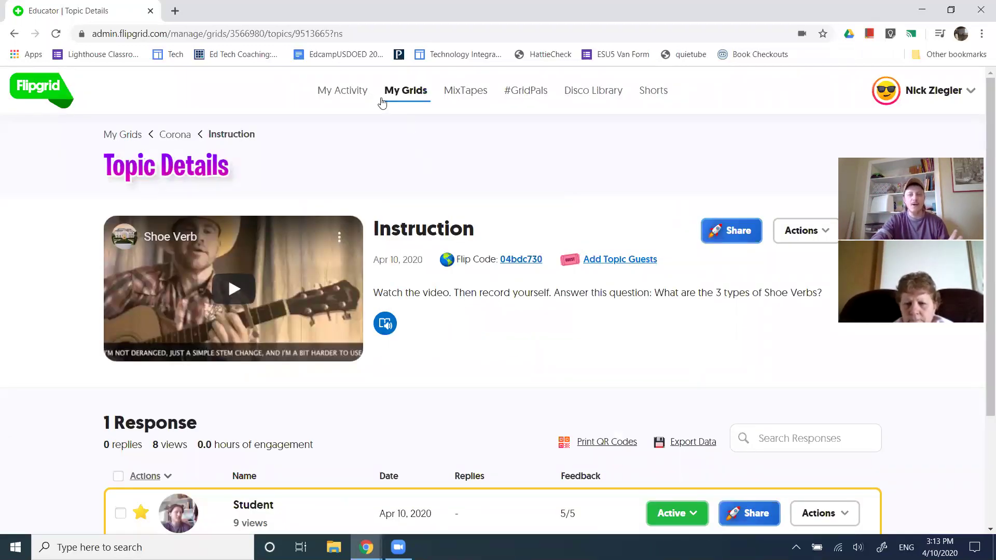
left_click(33, 94)
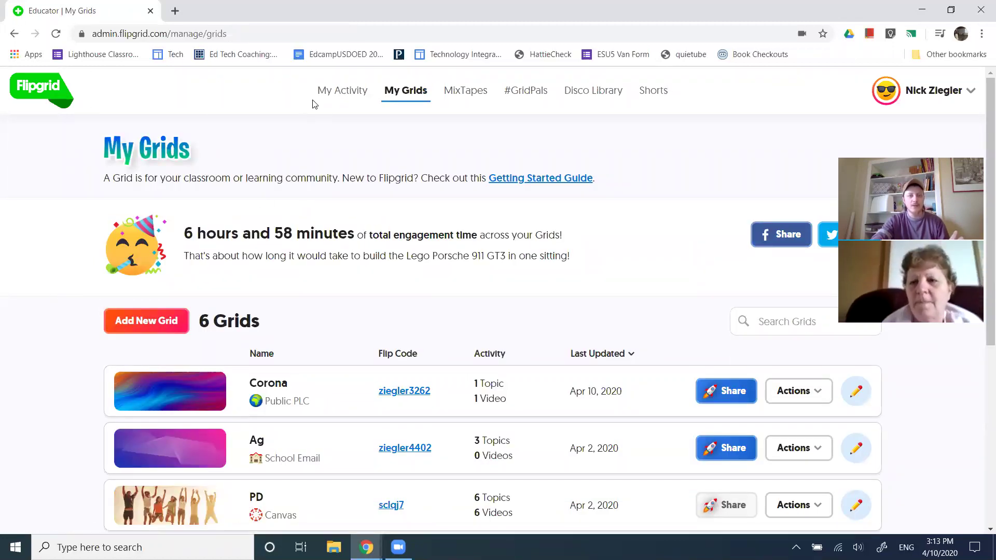
scroll(42, 296, "down", 2)
scroll(45, 298, "up", 2)
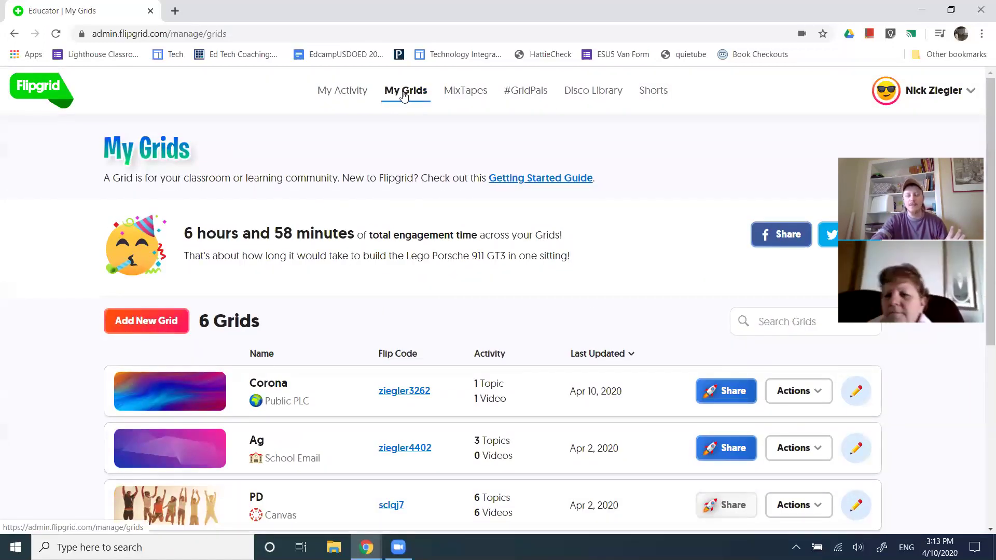
Open My Activity and highlight the total engagement time of 6 hours 58 minutes
left_click(332, 100)
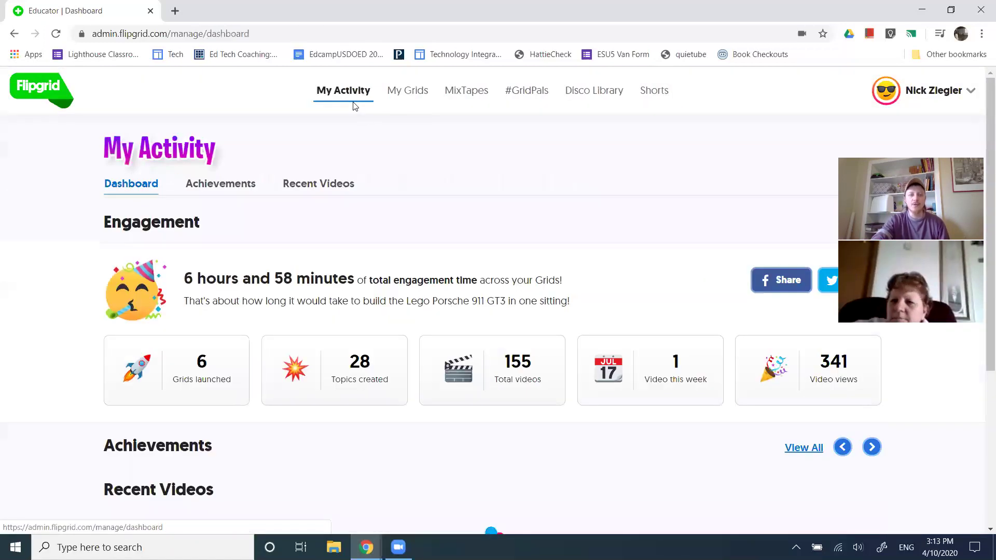
scroll(58, 329, "down", 3)
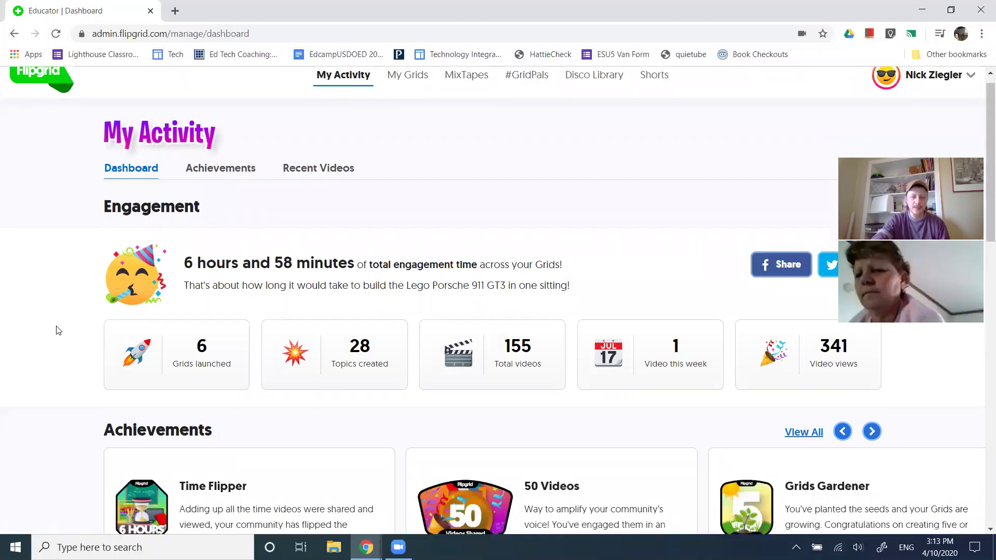
left_click_drag(187, 149, 429, 150)
left_click_drag(324, 150, 356, 149)
left_click(6, 254)
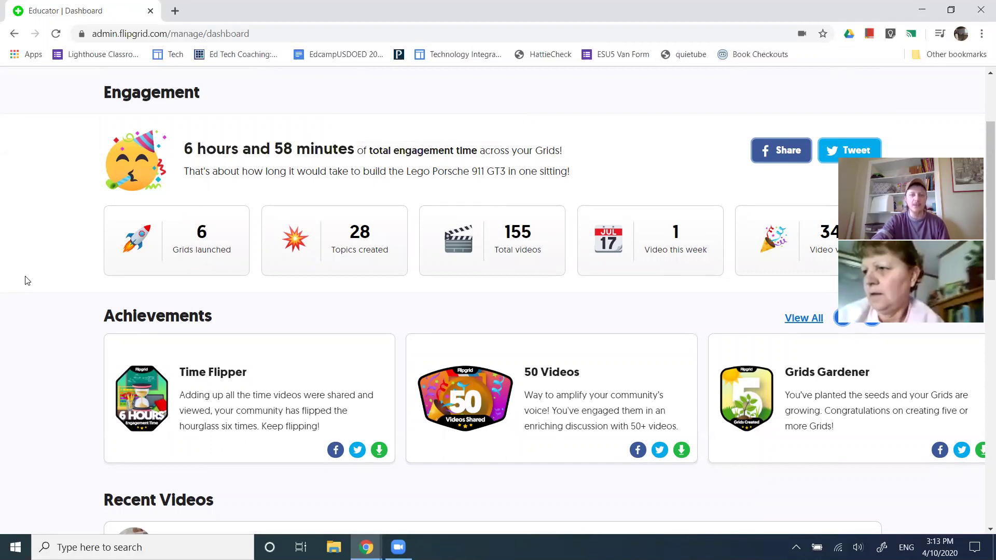
scroll(28, 282, "down", 3)
scroll(28, 282, "down", 3)
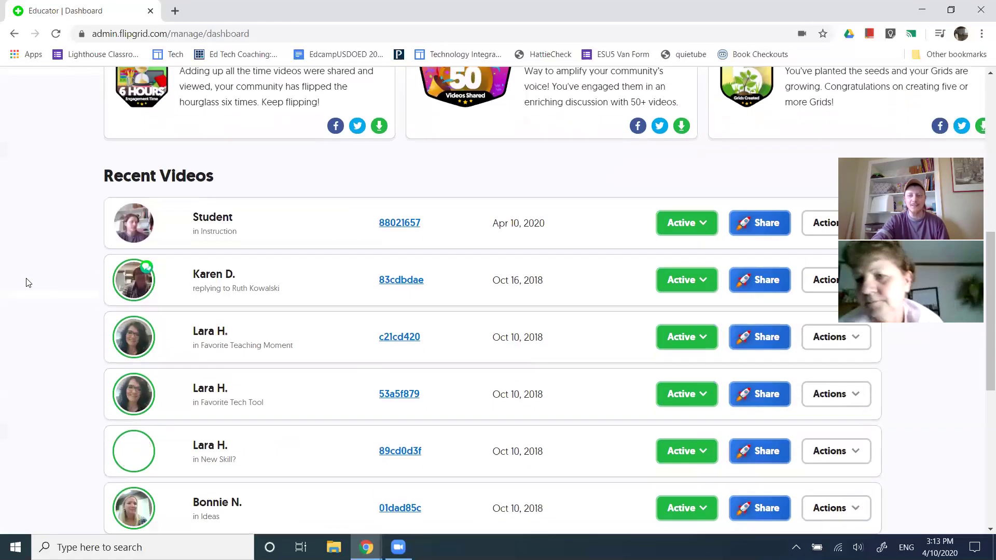
scroll(27, 282, "up", 8)
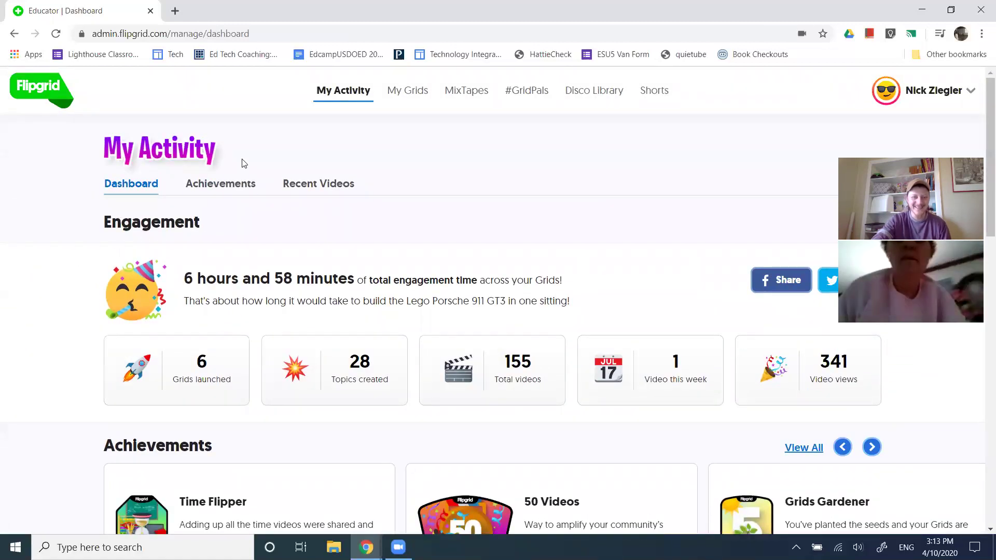
View the Achievements and Recent Videos tabs, then go to My Grids
left_click(214, 188)
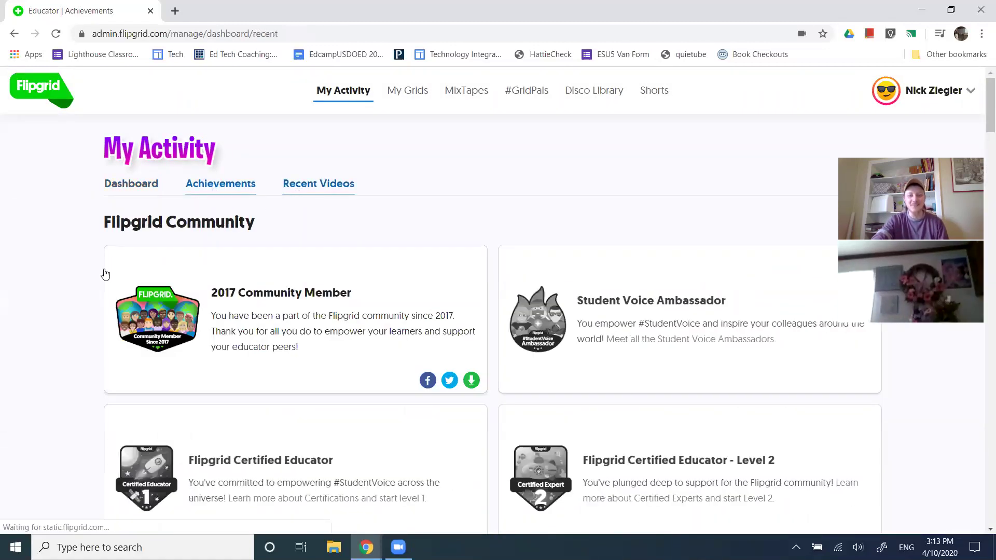
left_click(300, 190)
left_click(119, 186)
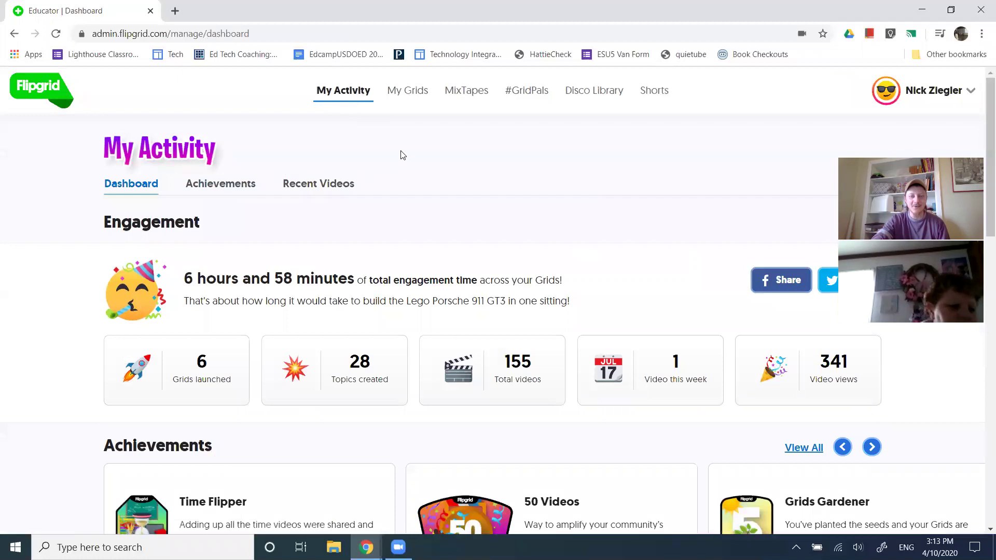
left_click(406, 93)
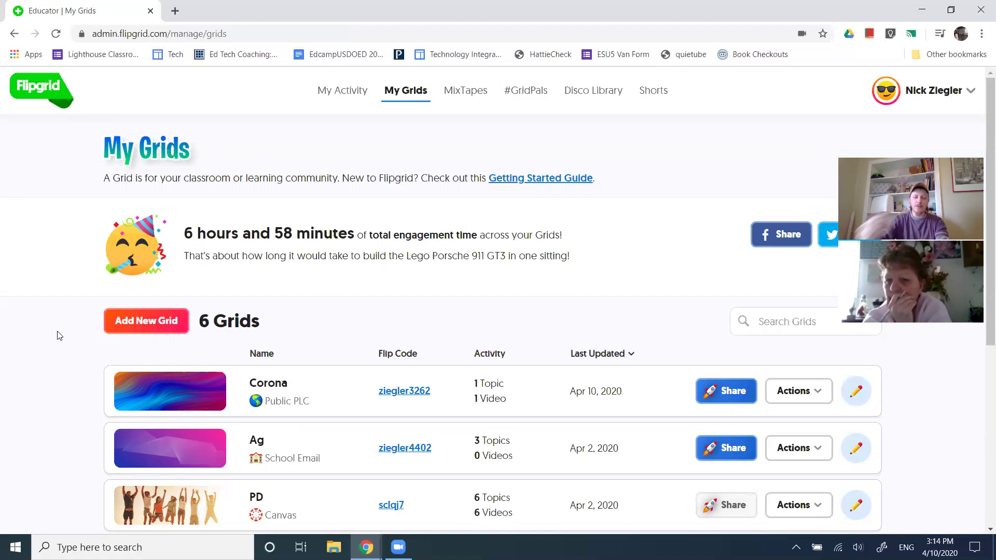
Create a grid named 'New Grid today' with the School Email grid type
left_click(122, 317)
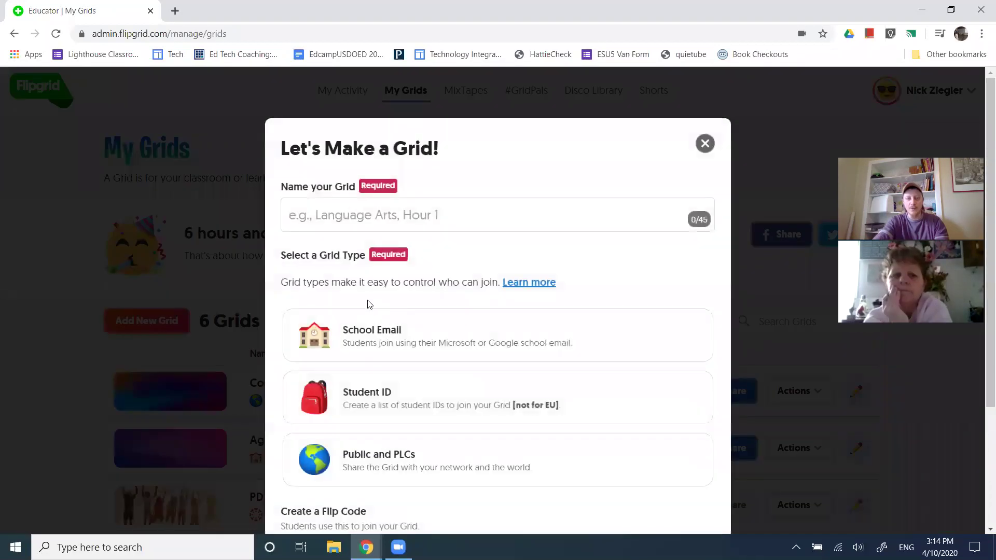
left_click(368, 215)
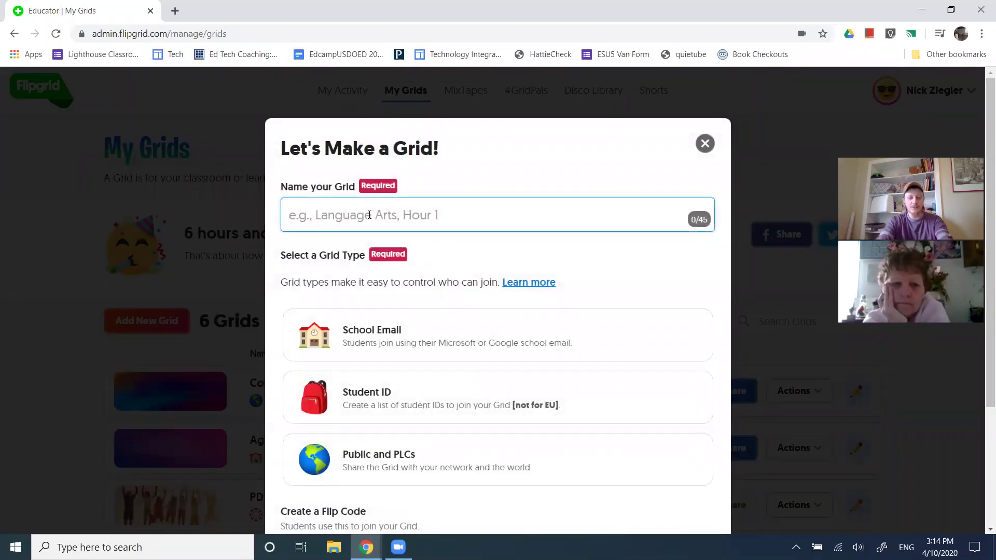
type("New Grid today")
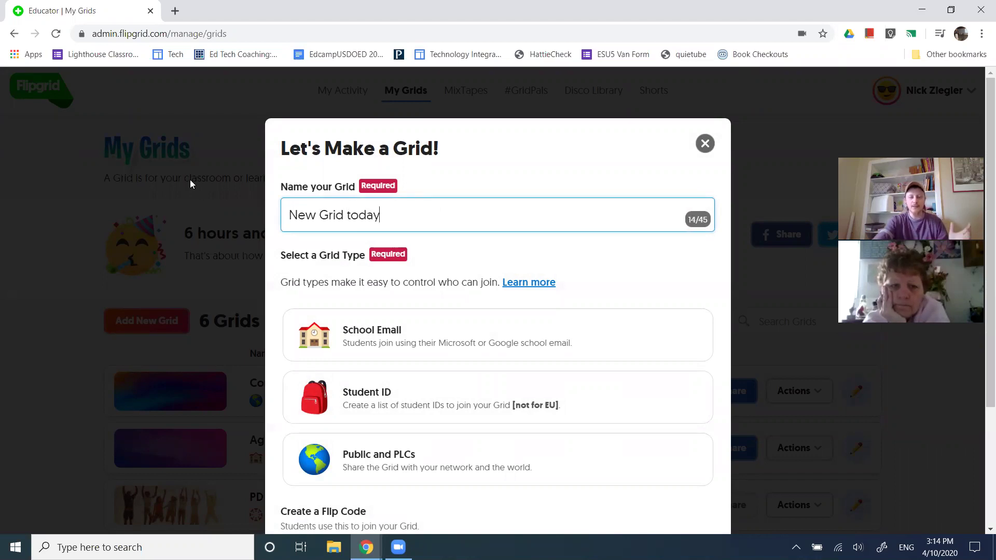
scroll(423, 275, "down", 3)
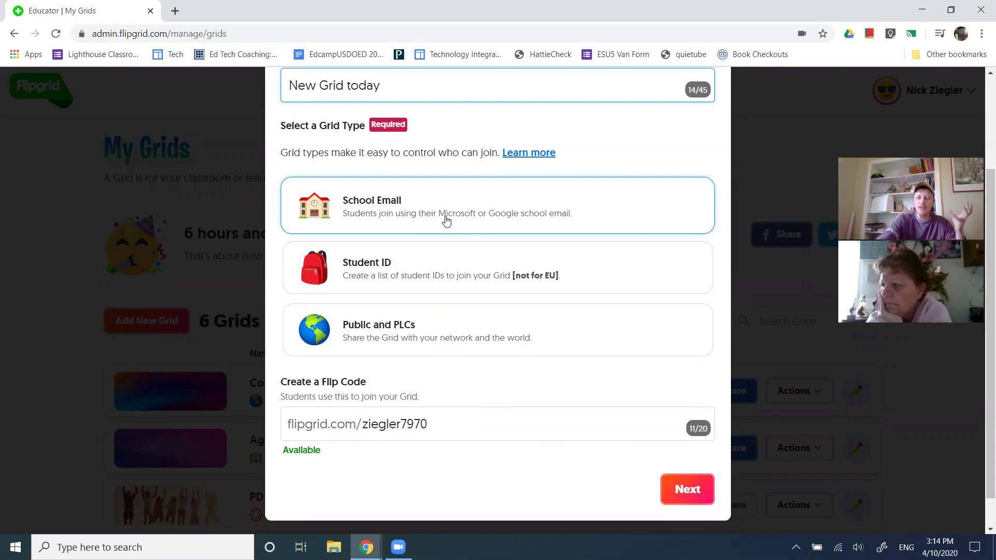
left_click(446, 221)
scroll(474, 290, "down", 1)
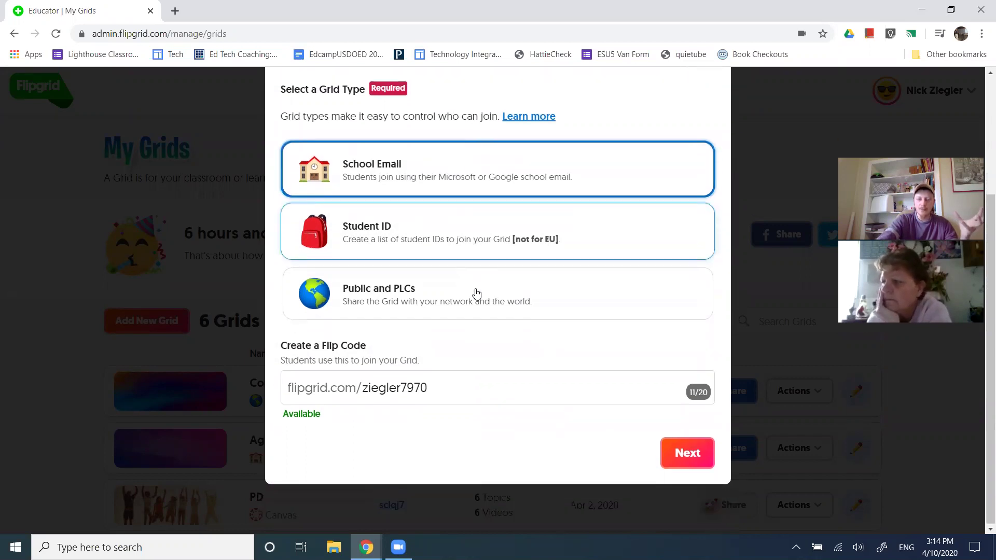
left_click(691, 456)
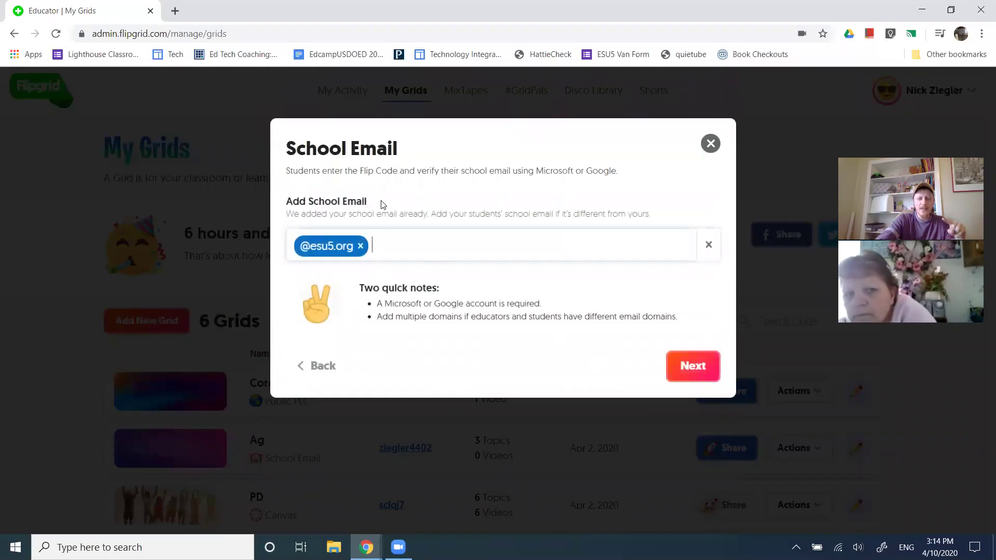
left_click_drag(367, 207, 286, 203)
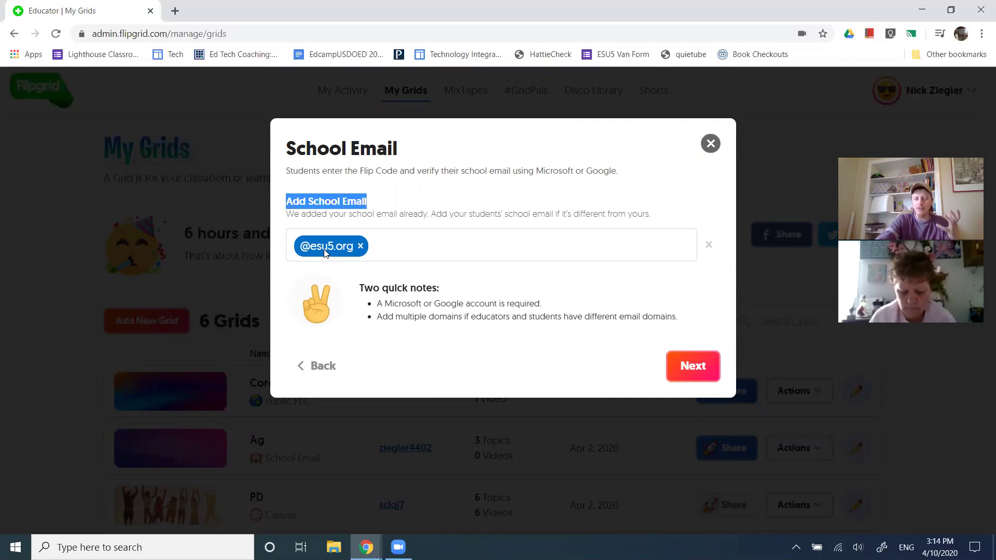
left_click(402, 251)
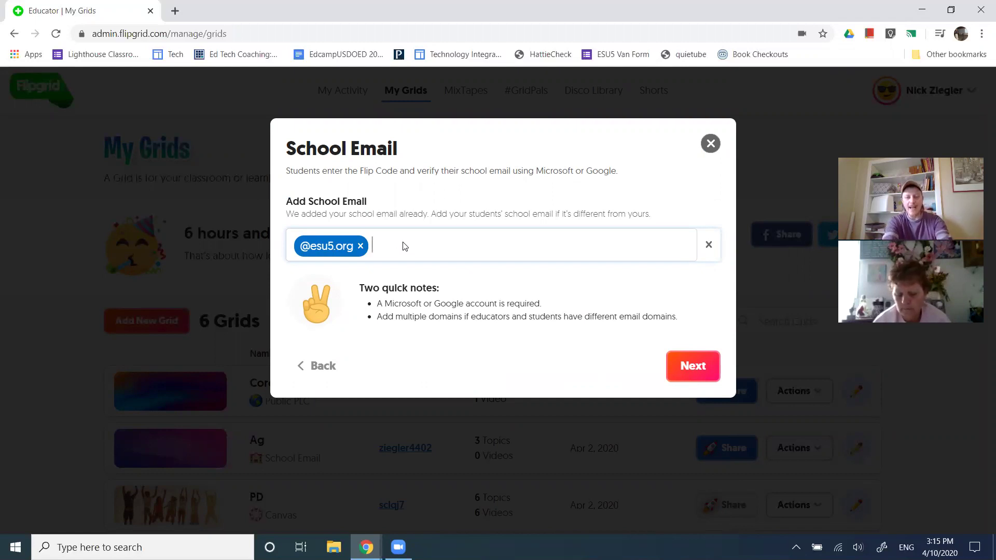
type("@thayerce")
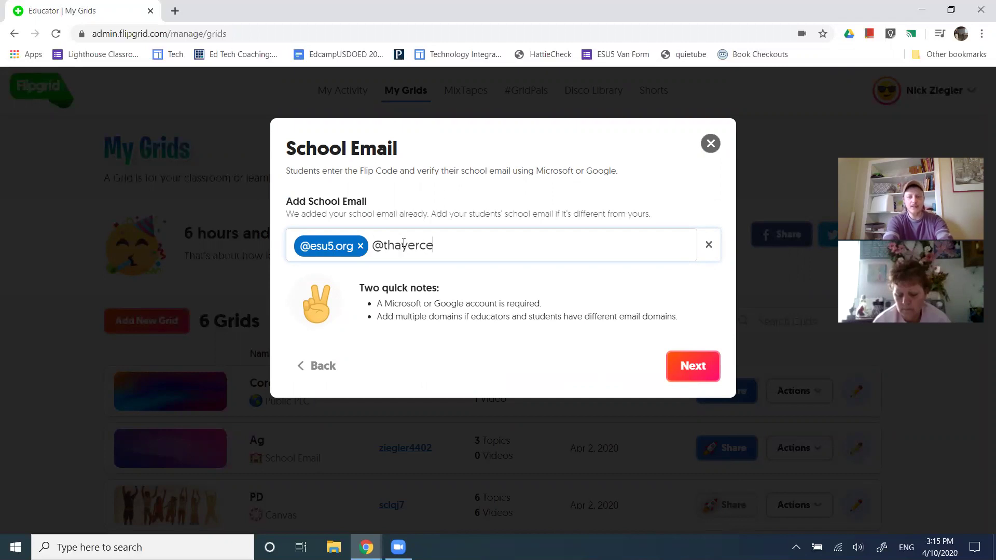
type("ntral.net")
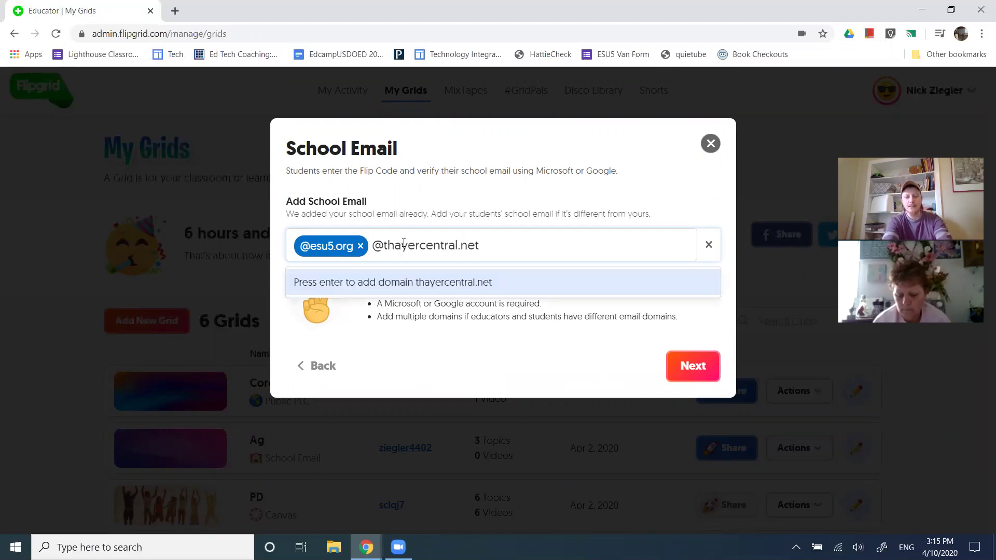
key("Return")
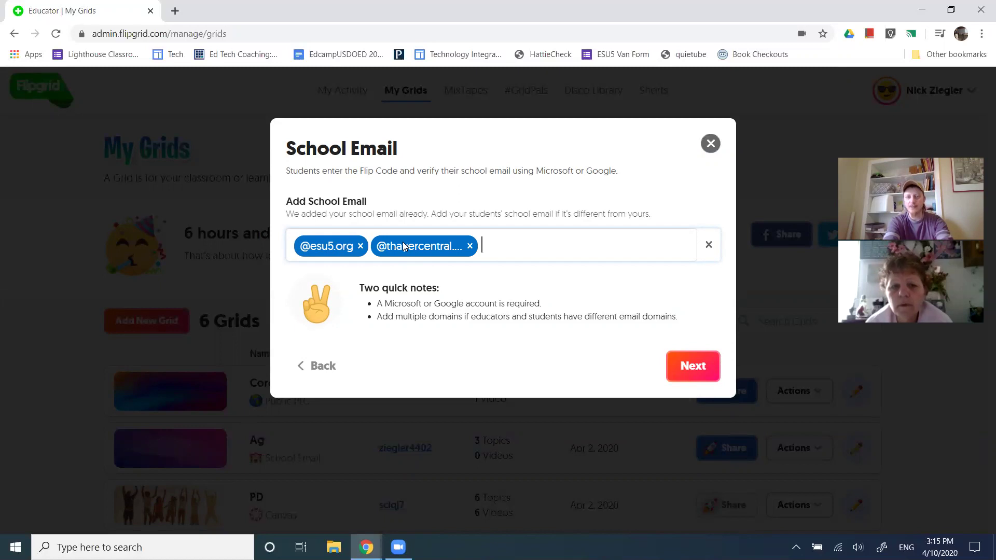
type("@be")
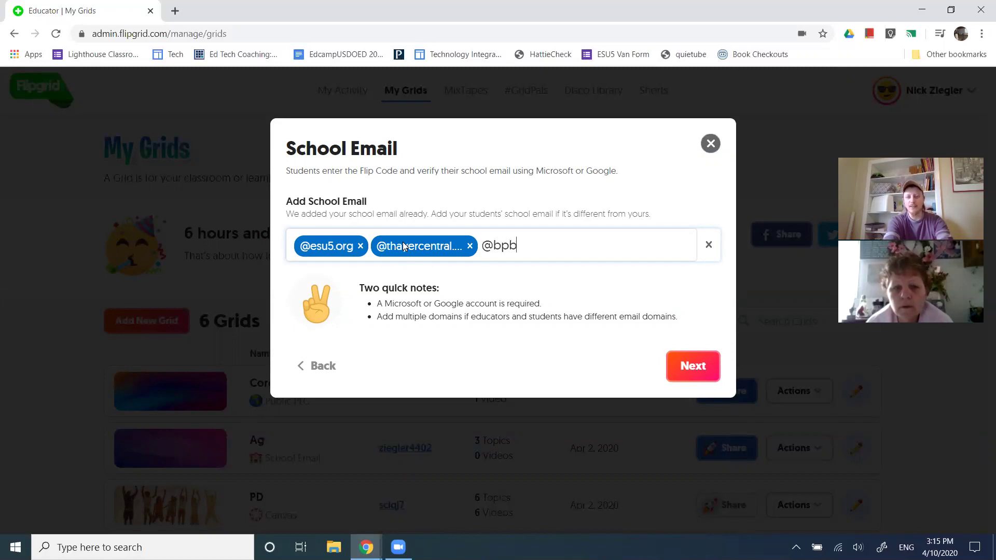
type("snebr.org")
key("Return")
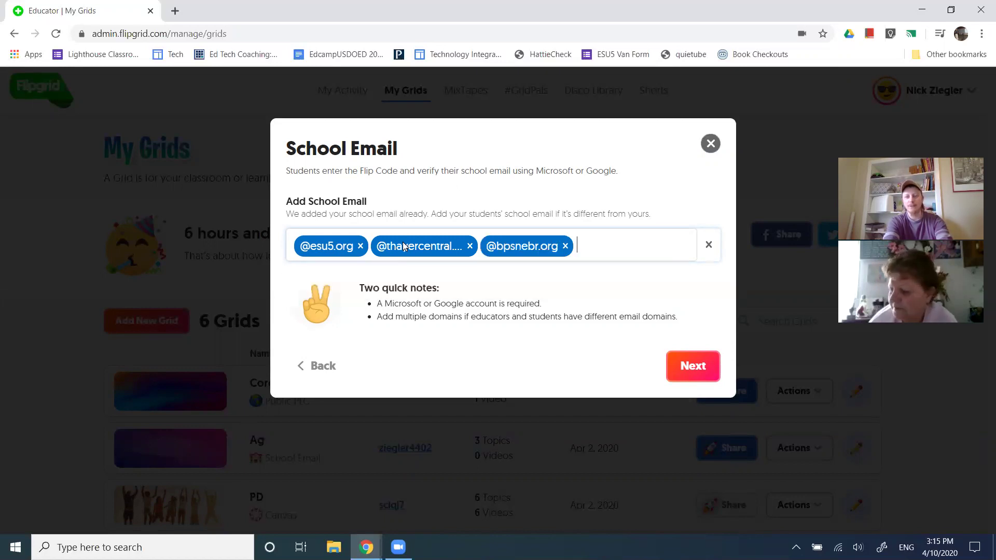
left_click(684, 359)
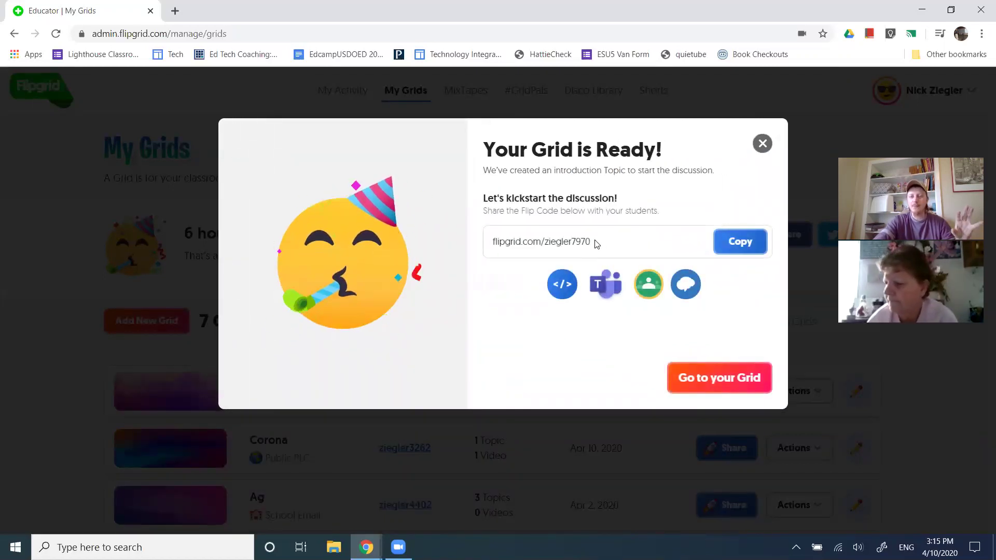
Open the new grid's flip code URL in the incognito window and sign in with Google as the student
left_click_drag(594, 243, 491, 240)
key("ctrl+c")
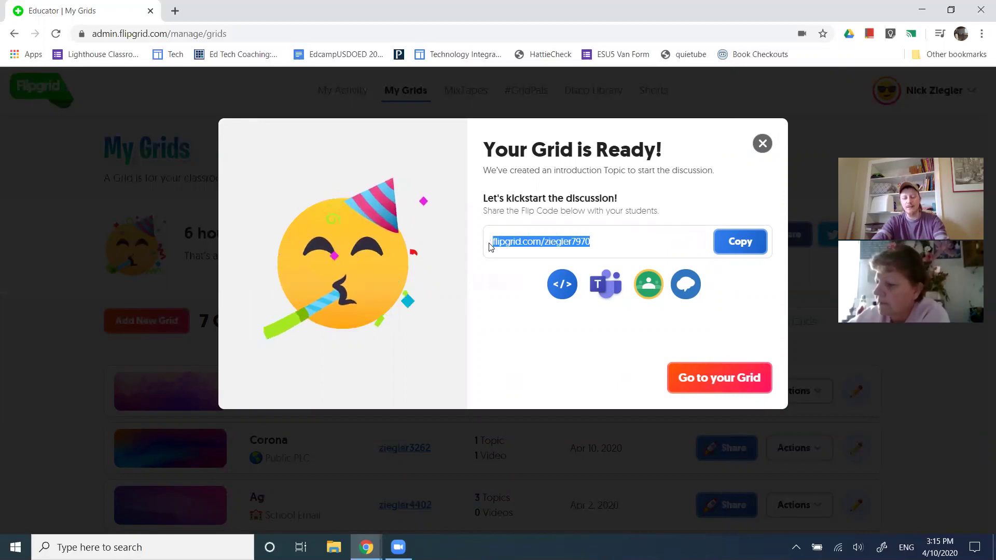
key("alt+Tab")
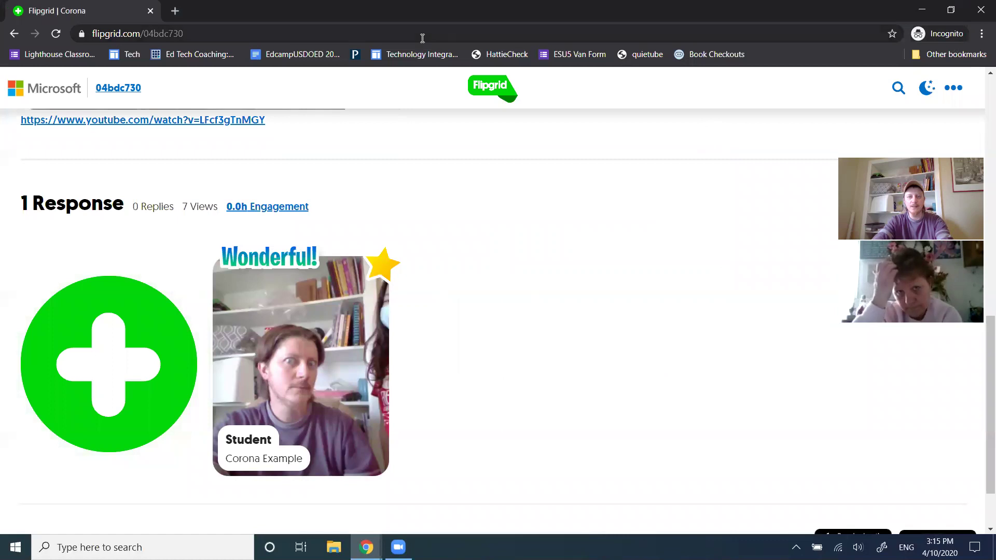
left_click(423, 38)
key("ctrl+v")
key("Return")
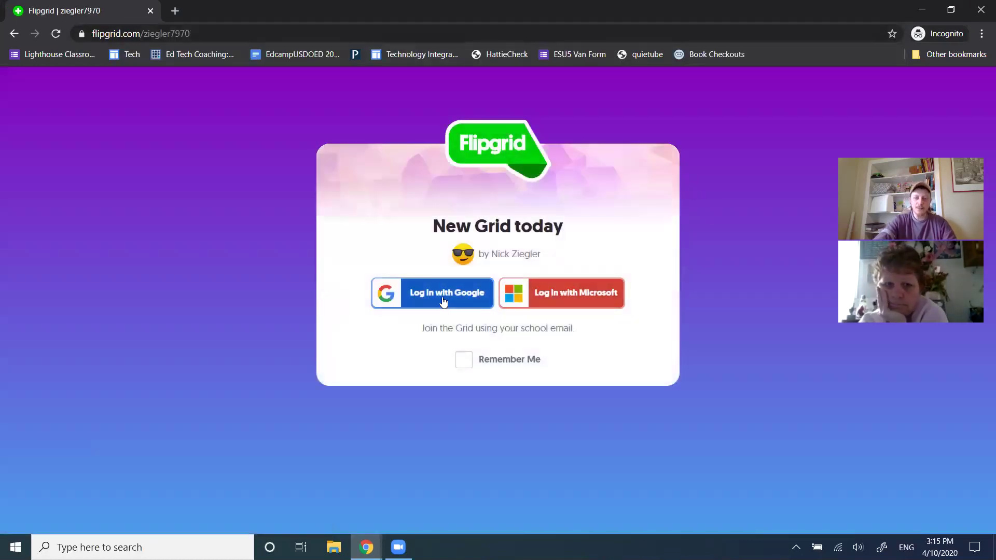
left_click(444, 301)
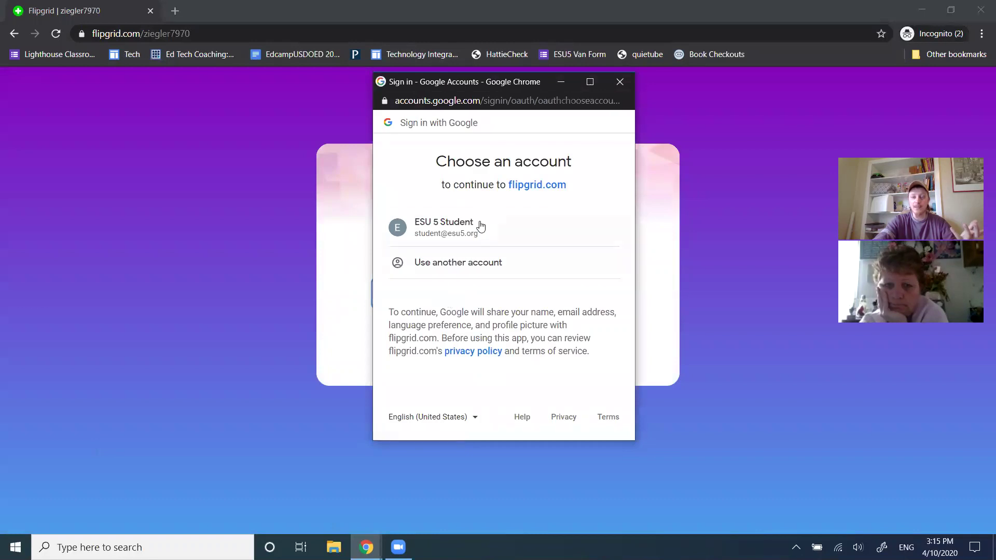
left_click(481, 226)
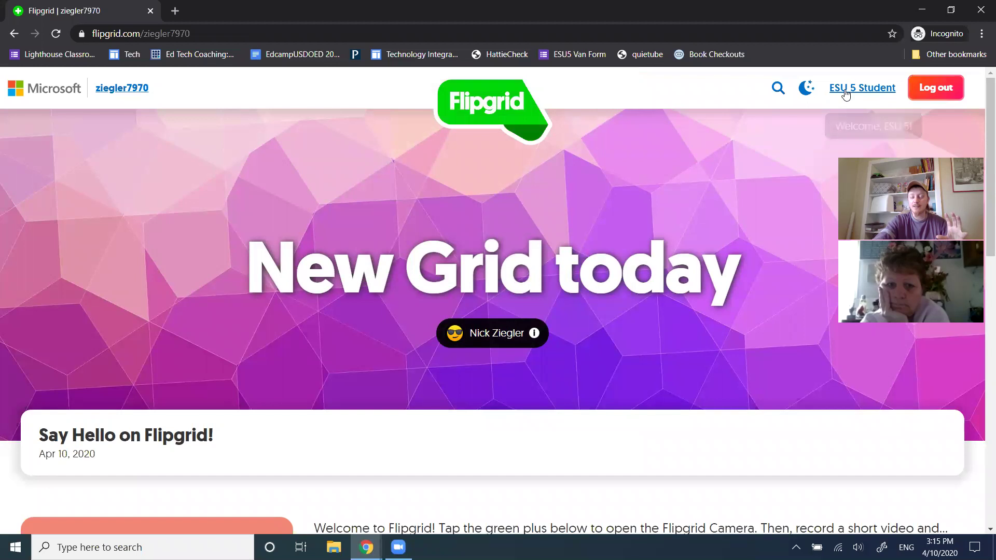
Look over the grid title in the student view, then dismiss the grid-ready message in the educator window
scroll(498, 267, "down", 2)
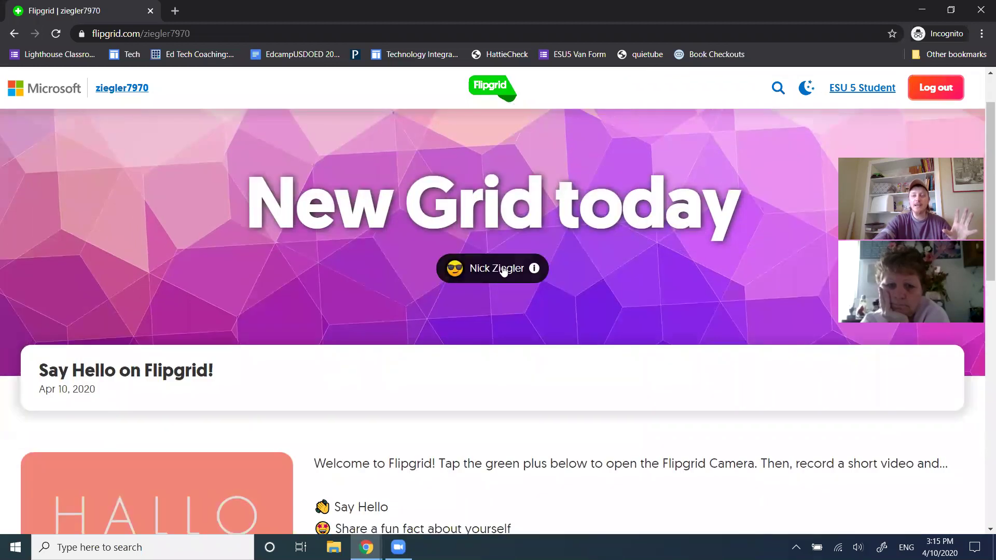
scroll(542, 270, "down", 4)
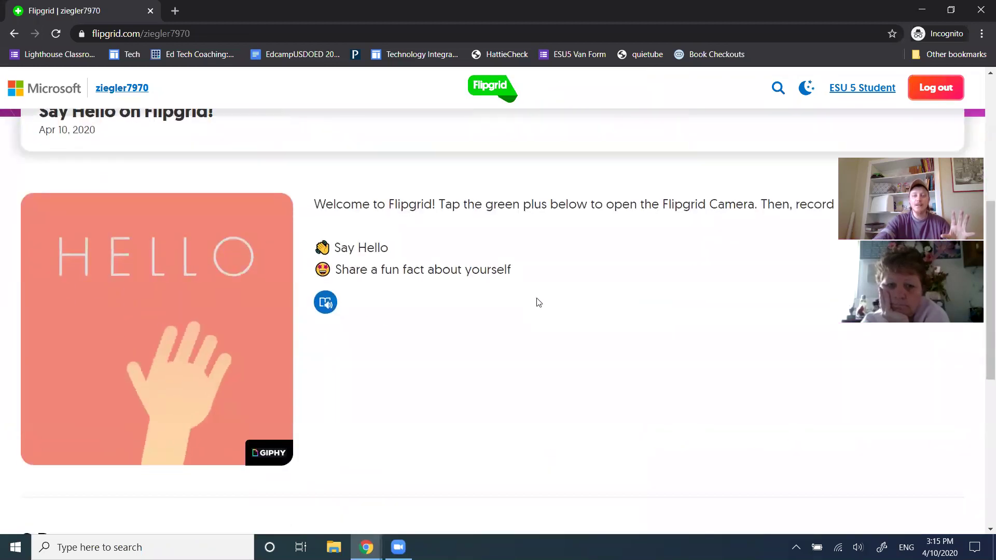
scroll(537, 300, "up", 5)
scroll(446, 234, "up", 2)
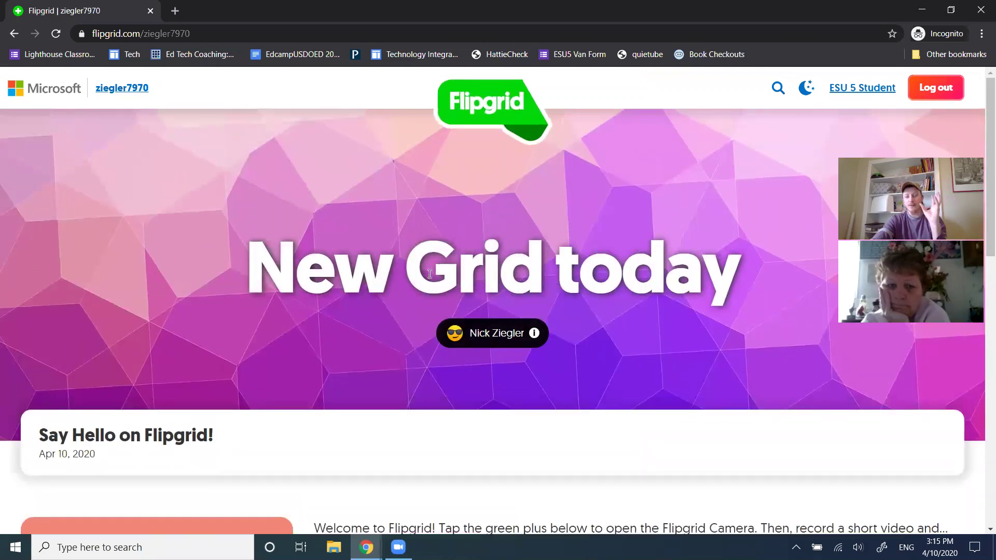
double_click(494, 261)
left_click_drag(552, 260, 544, 260)
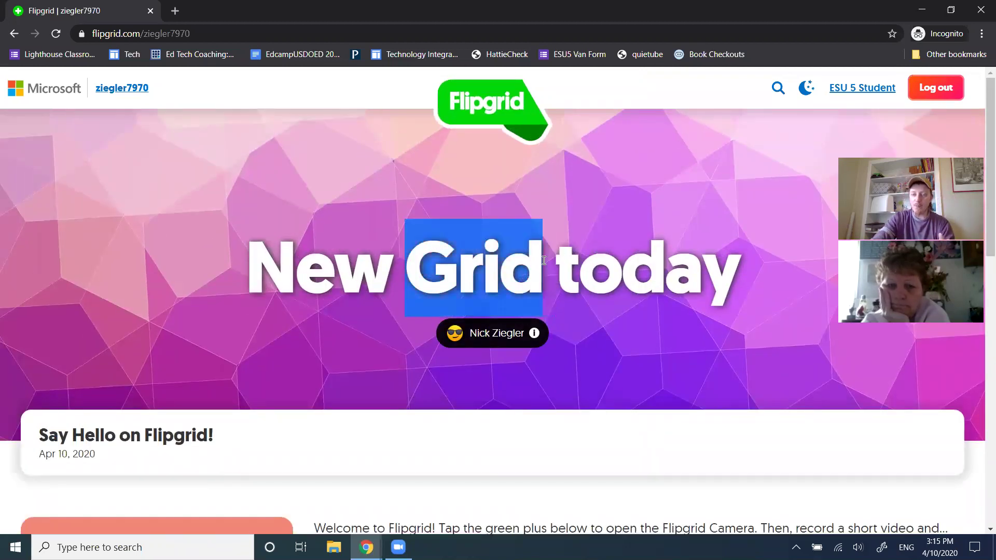
scroll(358, 283, "down", 3)
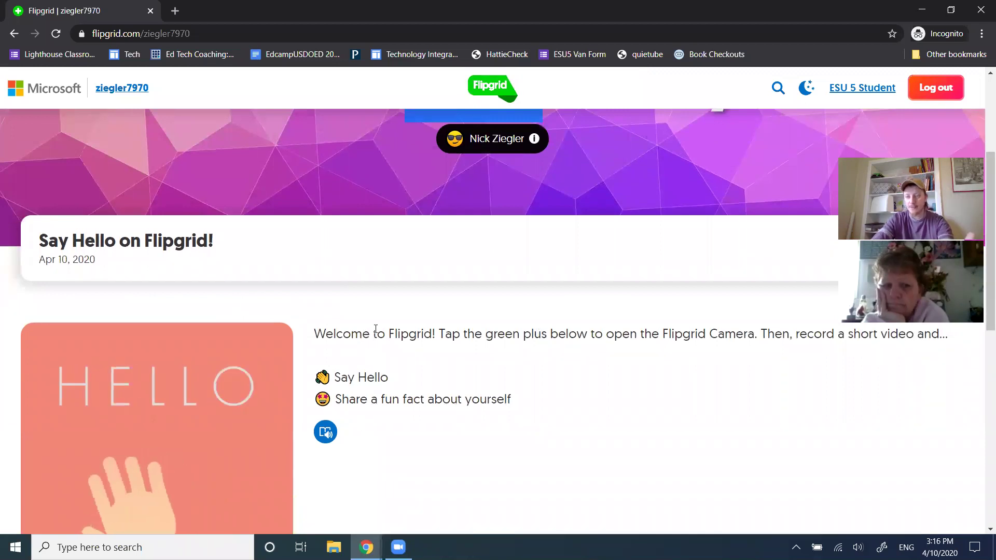
scroll(372, 334, "up", 2)
left_click(430, 206)
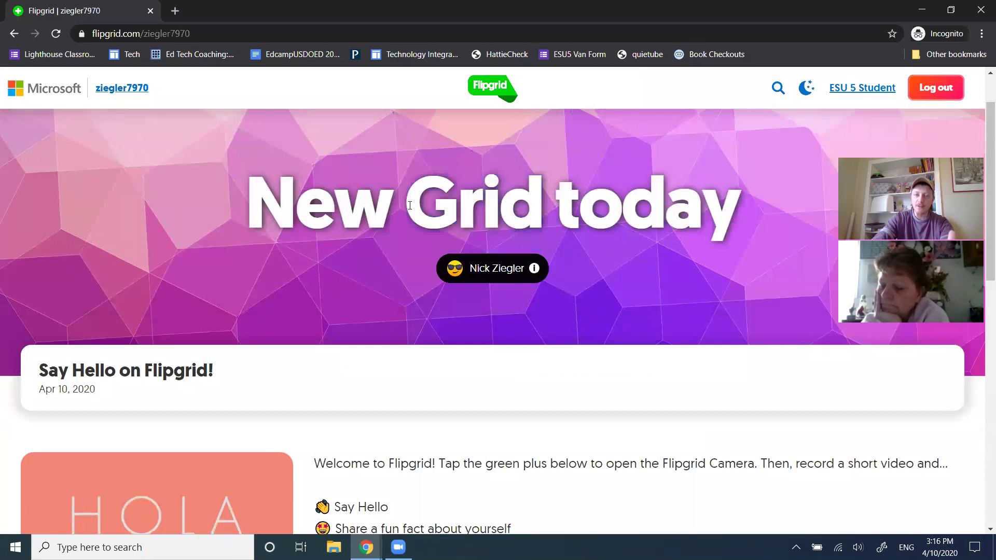
left_click_drag(410, 205, 538, 201)
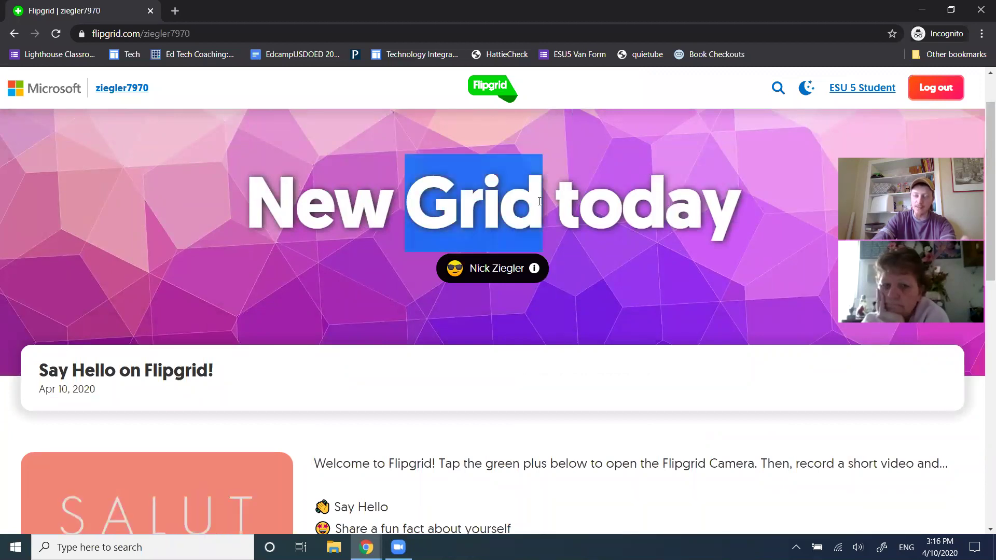
scroll(424, 325, "down", 3)
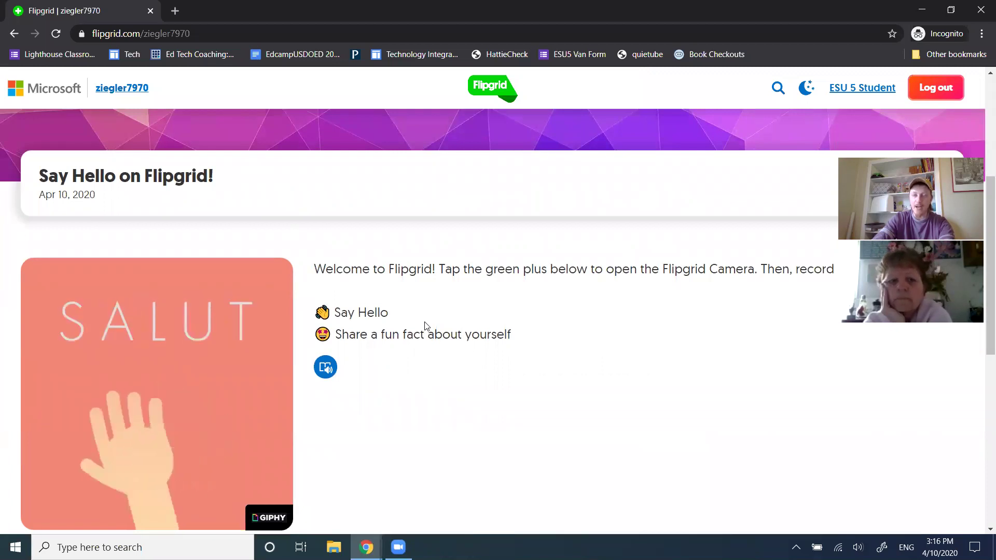
scroll(426, 326, "up", 3)
scroll(427, 327, "up", 2)
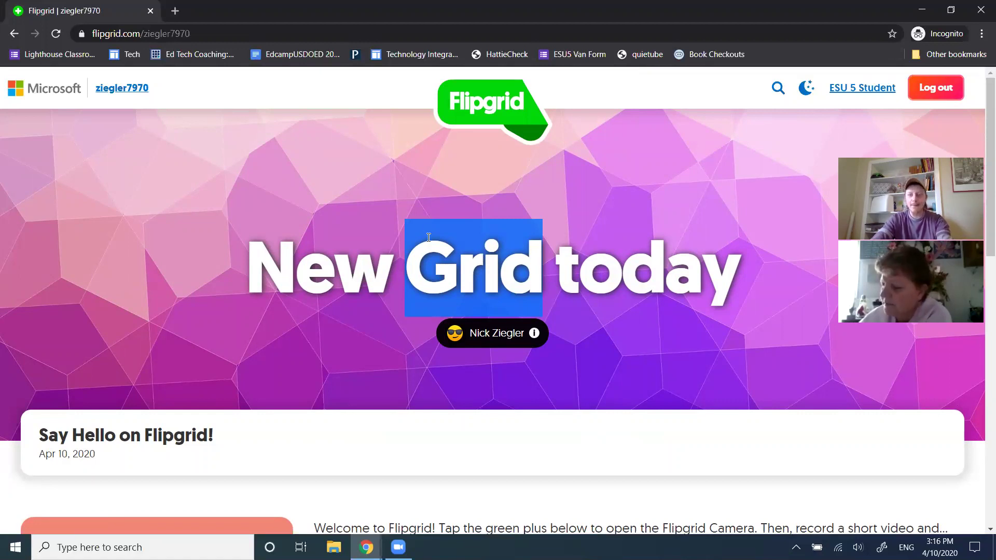
key("alt+Tab")
left_click(761, 143)
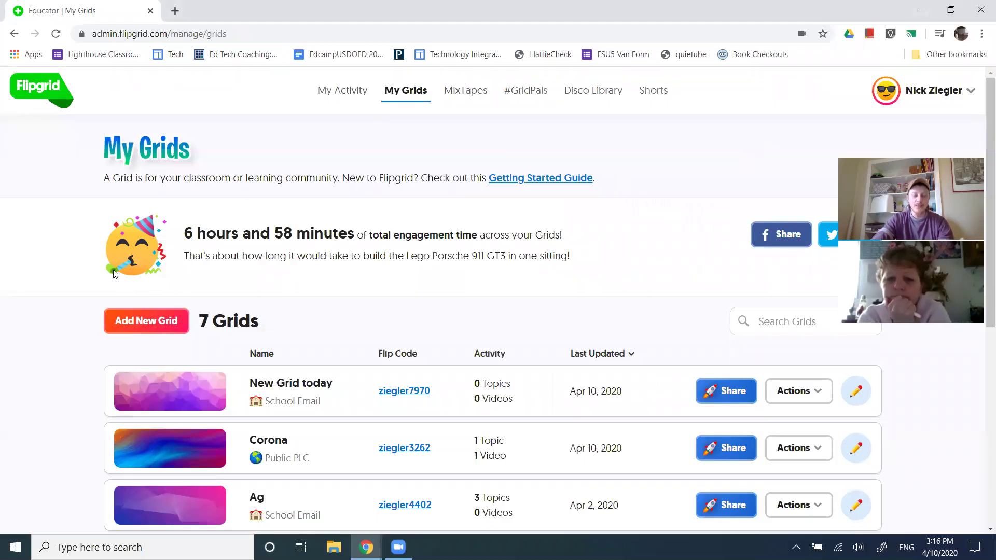
Open New Grid today's details from My Grids and start adding a new topic
left_click_drag(217, 326, 270, 328)
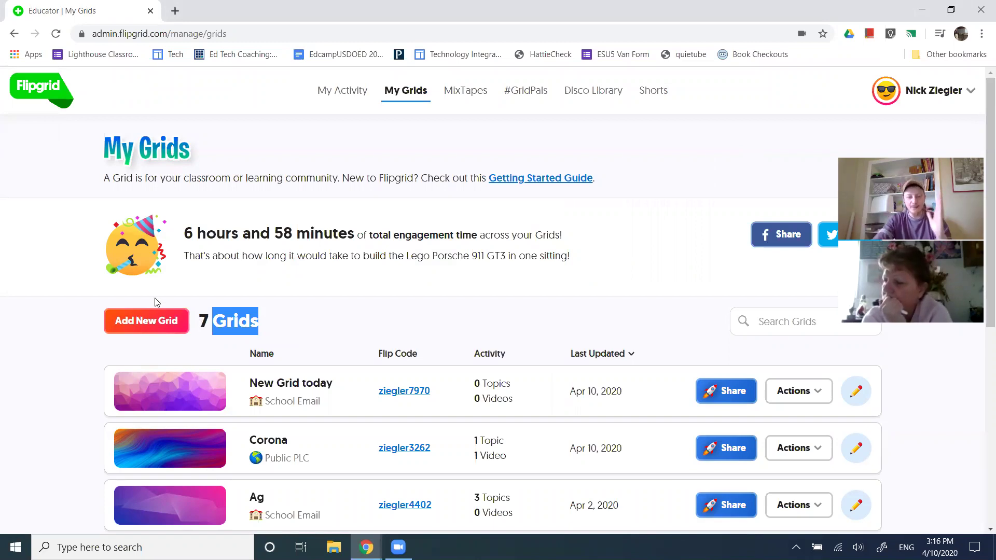
scroll(154, 300, "down", 3)
left_click(288, 251)
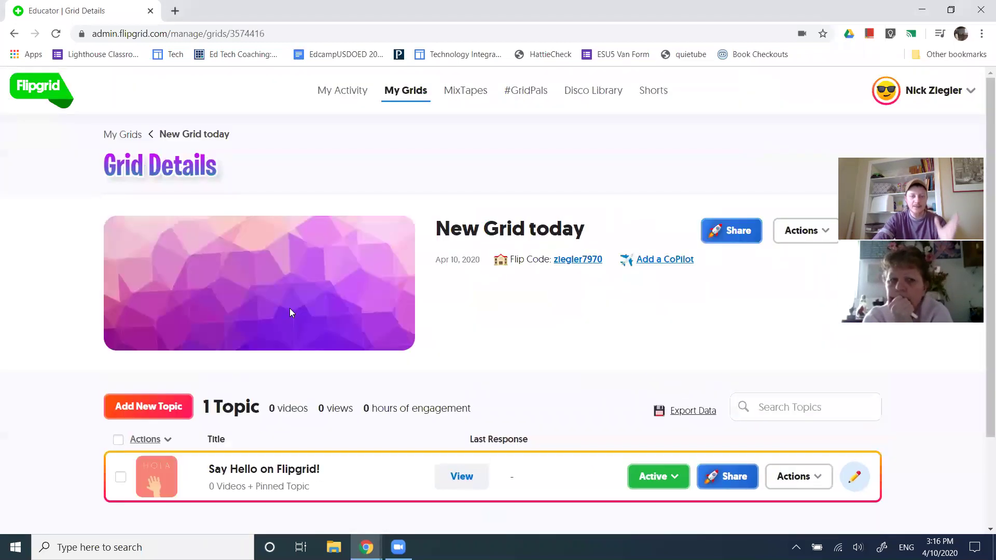
scroll(282, 318, "down", 3)
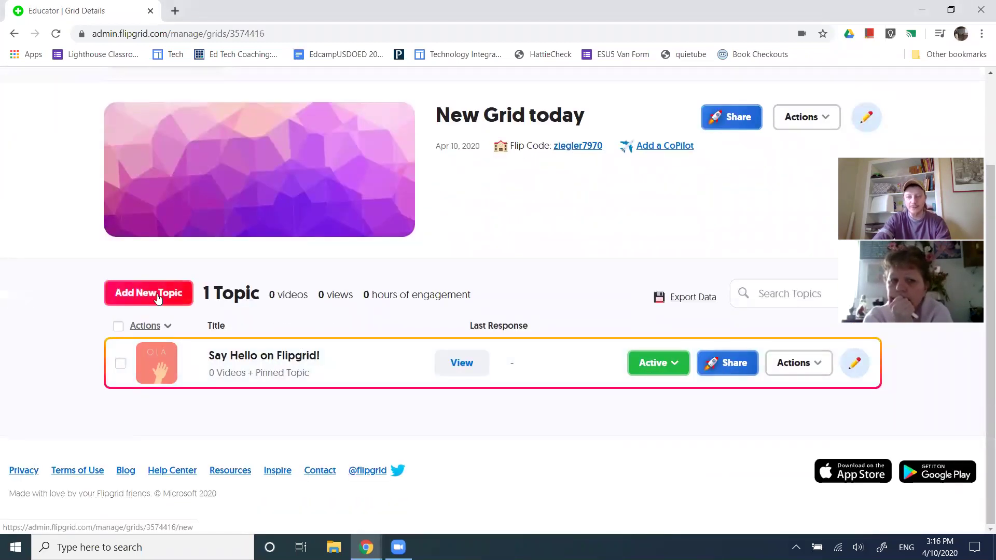
left_click_drag(210, 294, 260, 303)
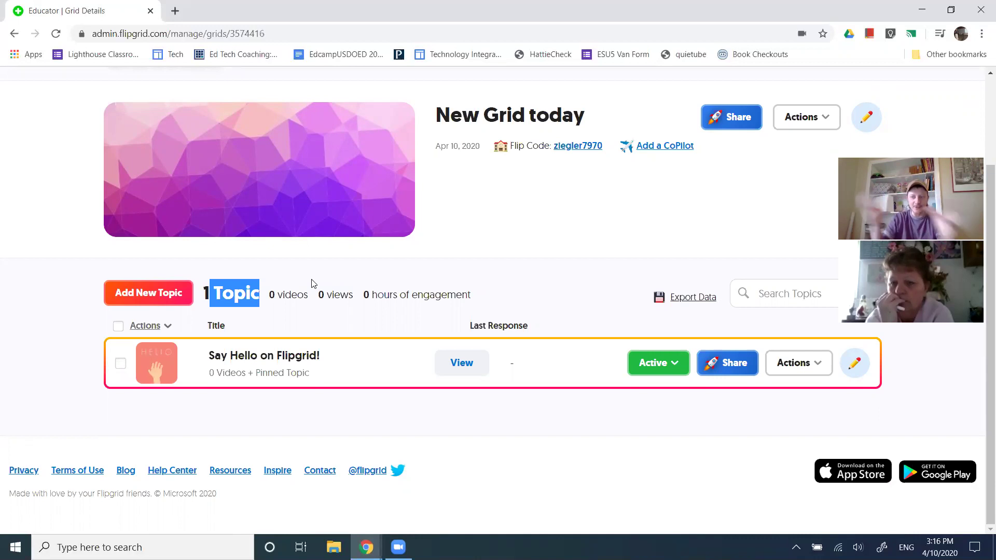
left_click(312, 283)
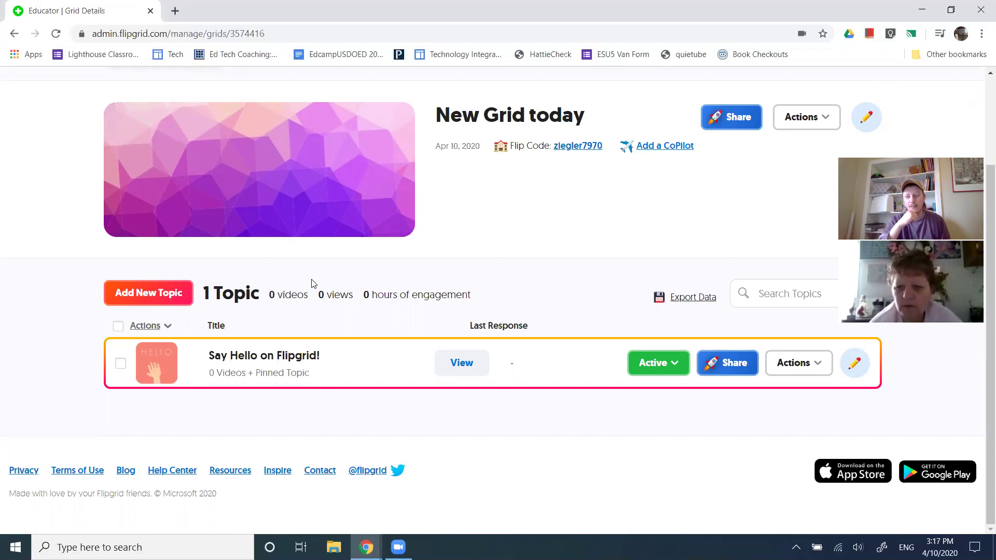
left_click(176, 290)
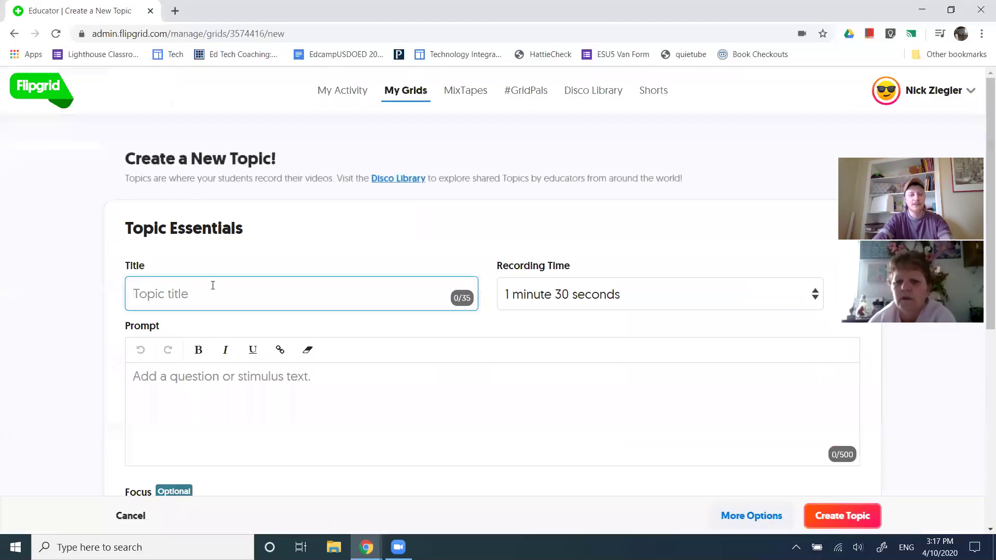
Title the topic 'Multiplying Binomials'
type("Mul")
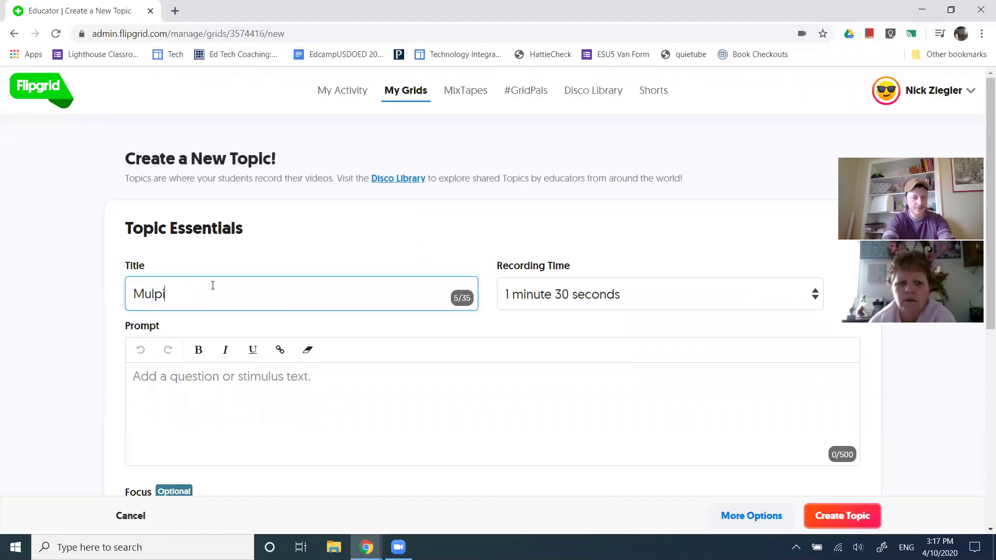
type("pi")
key("BackSpace")
key("BackSpace")
type("tiplying ")
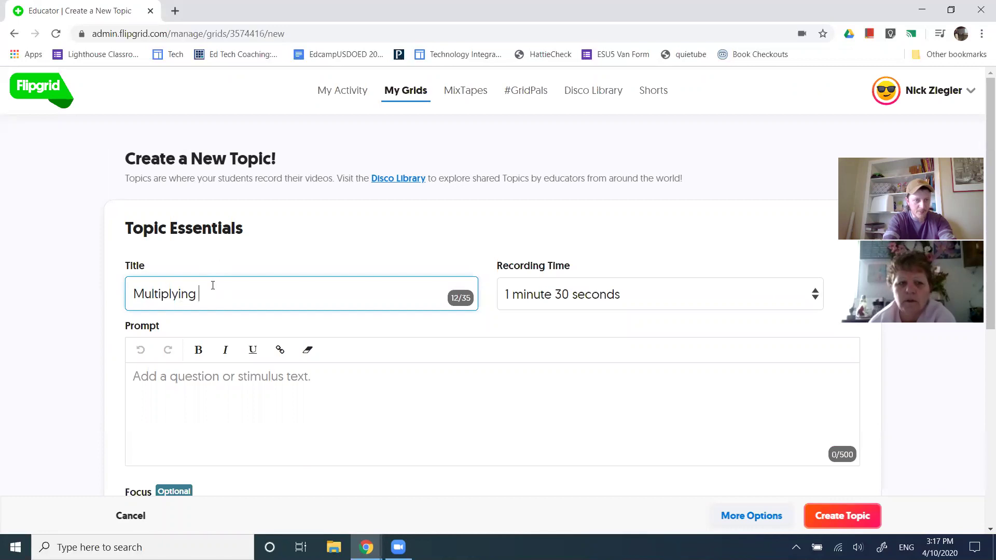
type("Binomials")
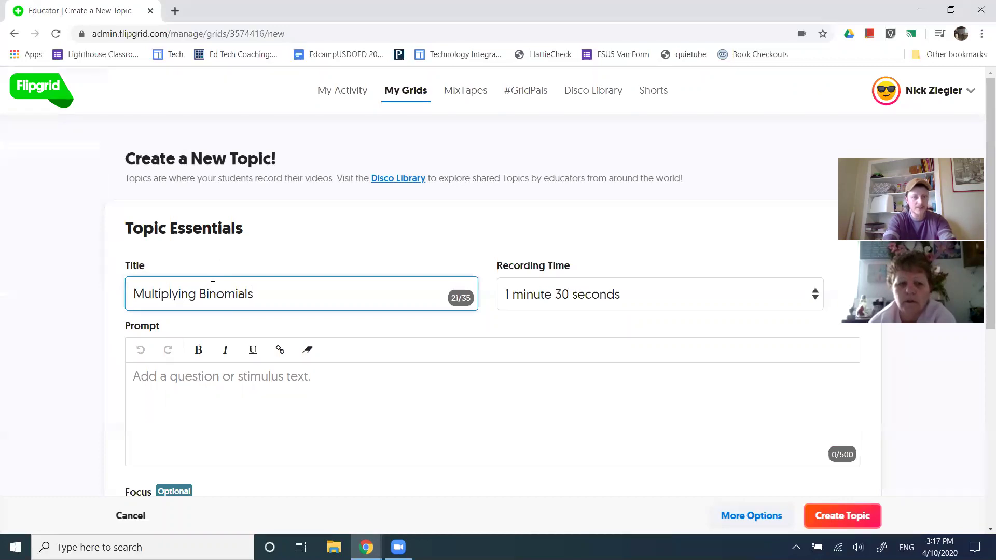
left_click(70, 292)
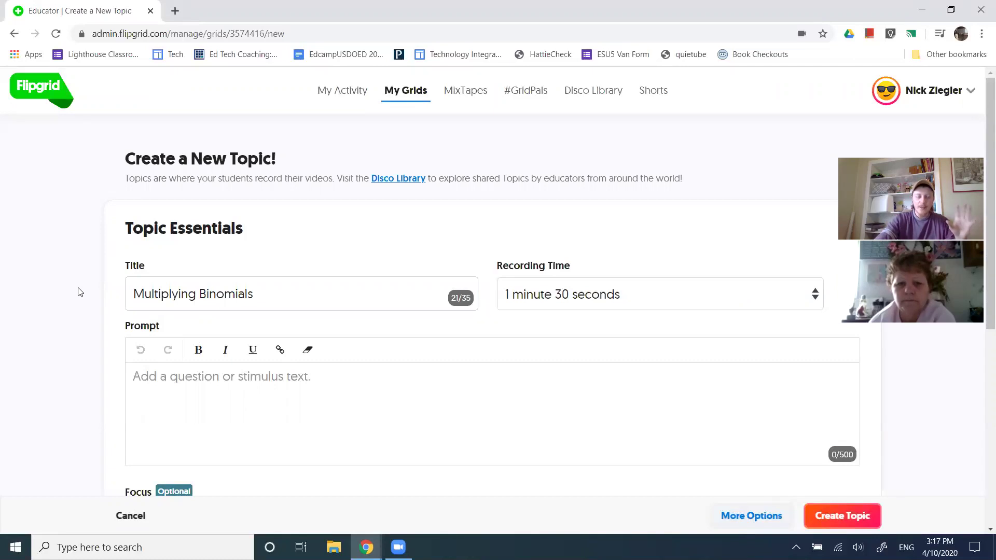
Set the topic's recording time to 2 minutes
scroll(374, 216, "down", 1)
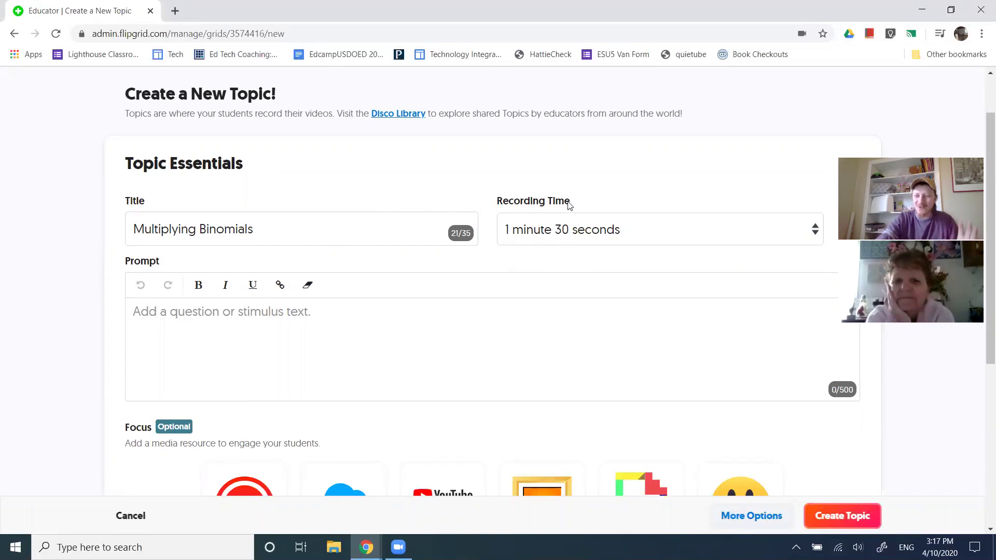
left_click_drag(564, 202, 509, 201)
left_click(606, 206)
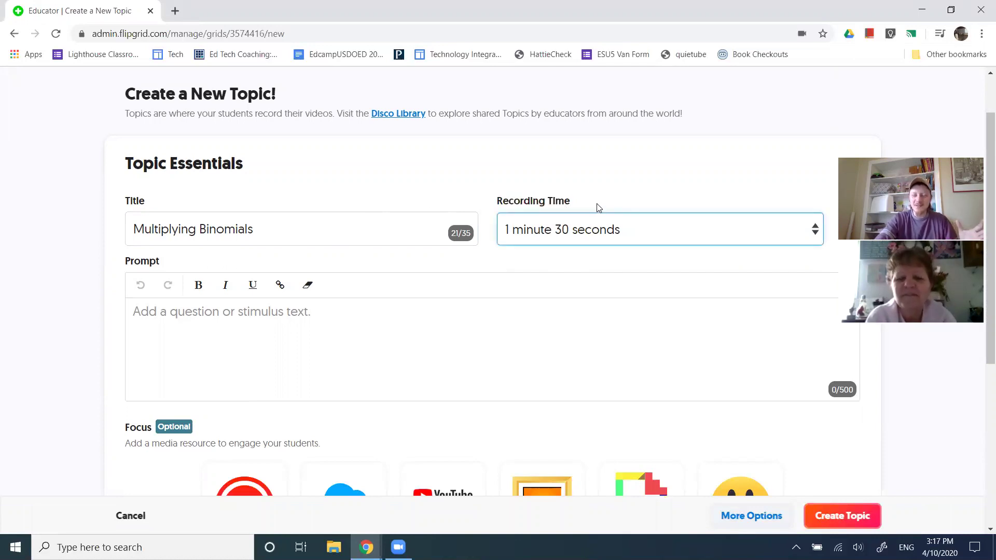
left_click(581, 226)
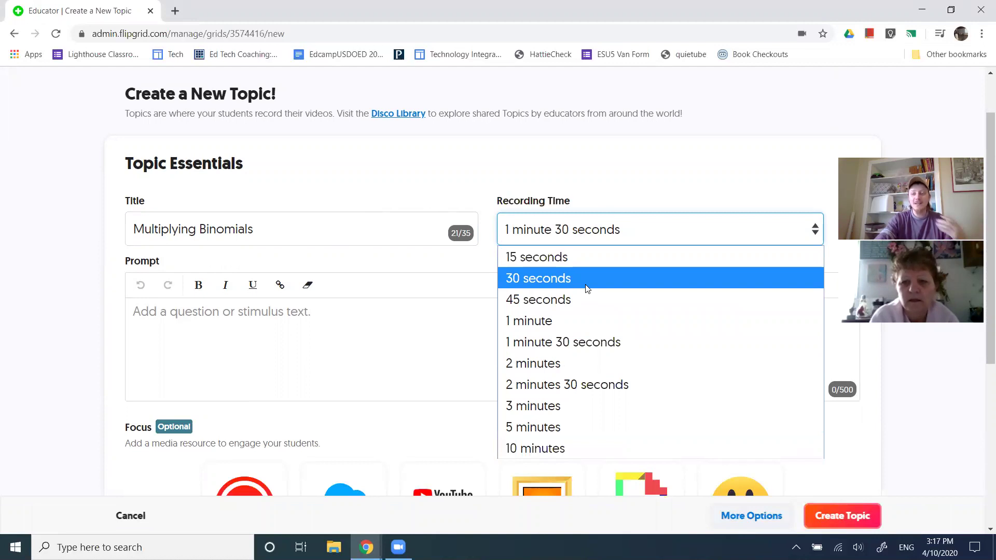
left_click(572, 445)
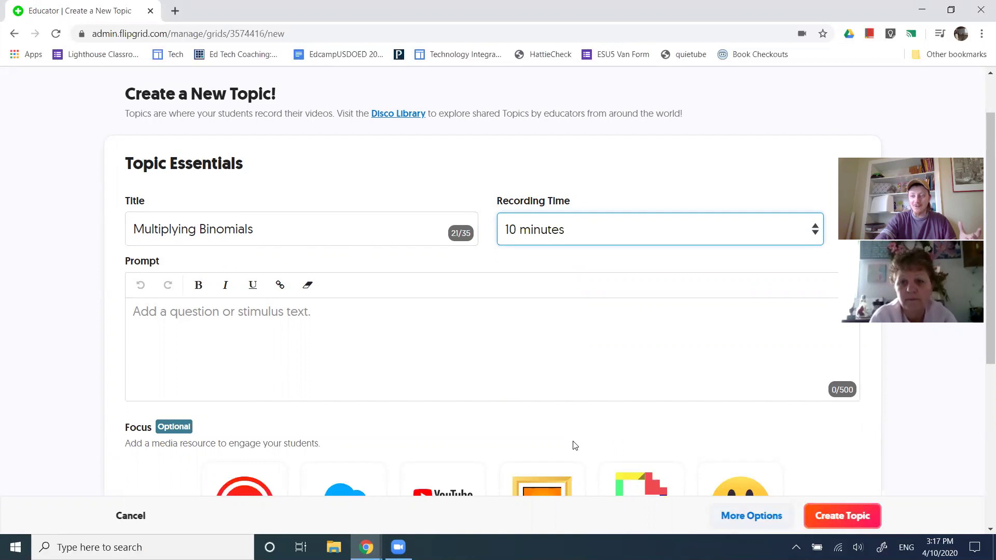
left_click(569, 231)
left_click(570, 359)
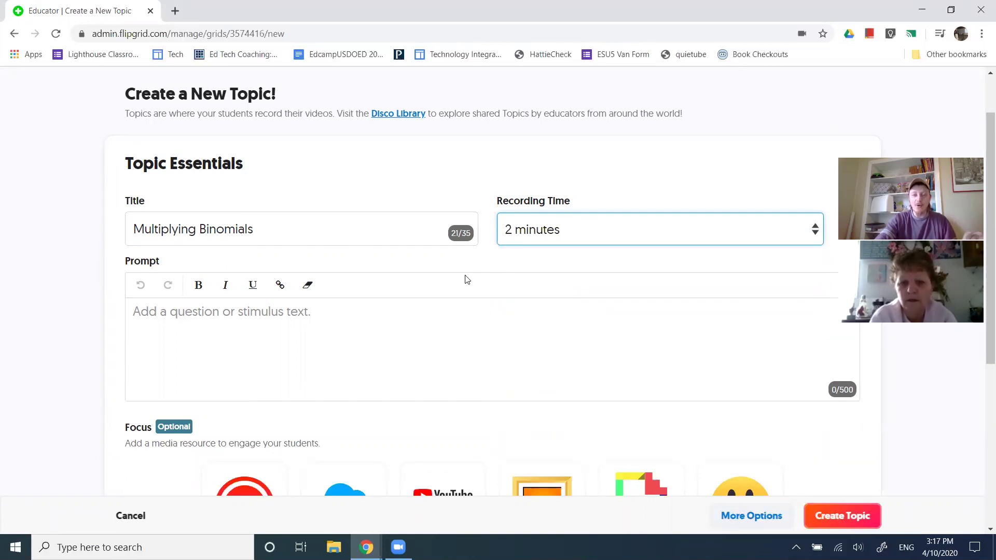
left_click(196, 353)
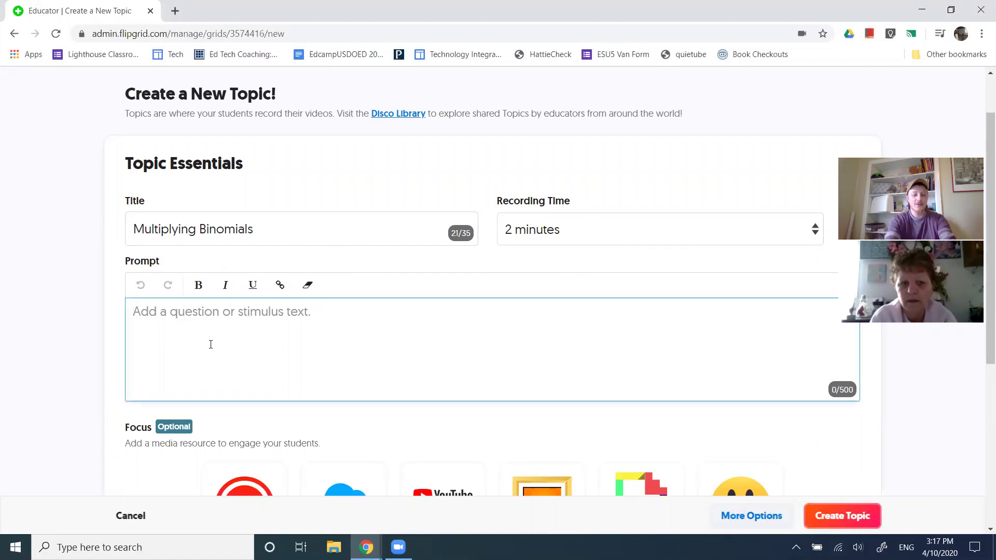
Enter the prompt 'written prompts' and expand More Options to show Topic Tip and attachments
type("written prompts")
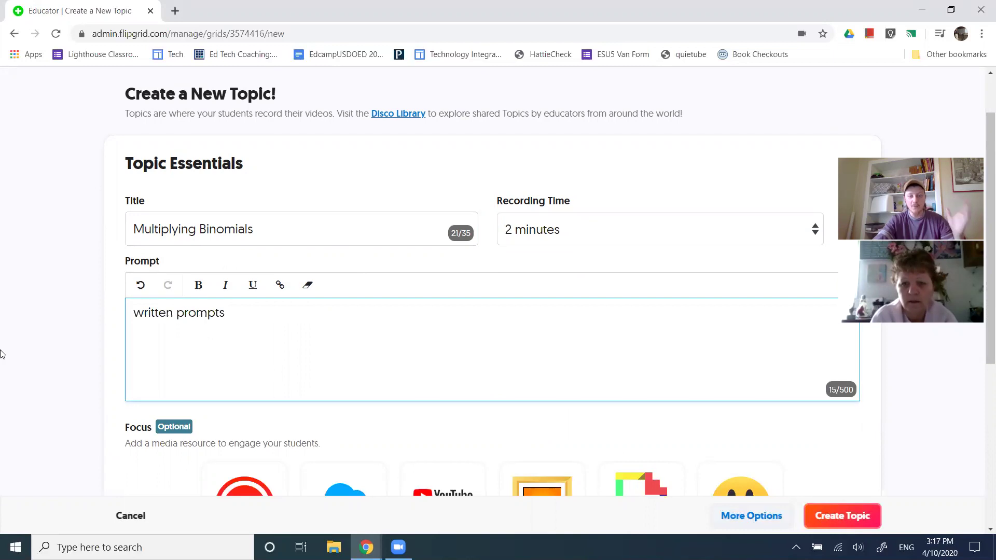
scroll(4, 376, "down", 3)
scroll(4, 379, "down", 1)
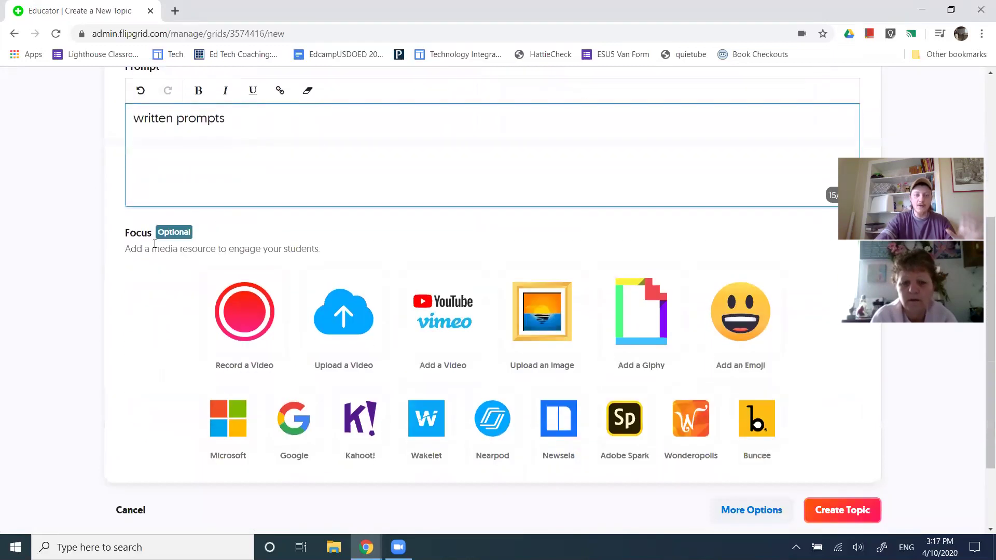
left_click_drag(149, 243, 112, 255)
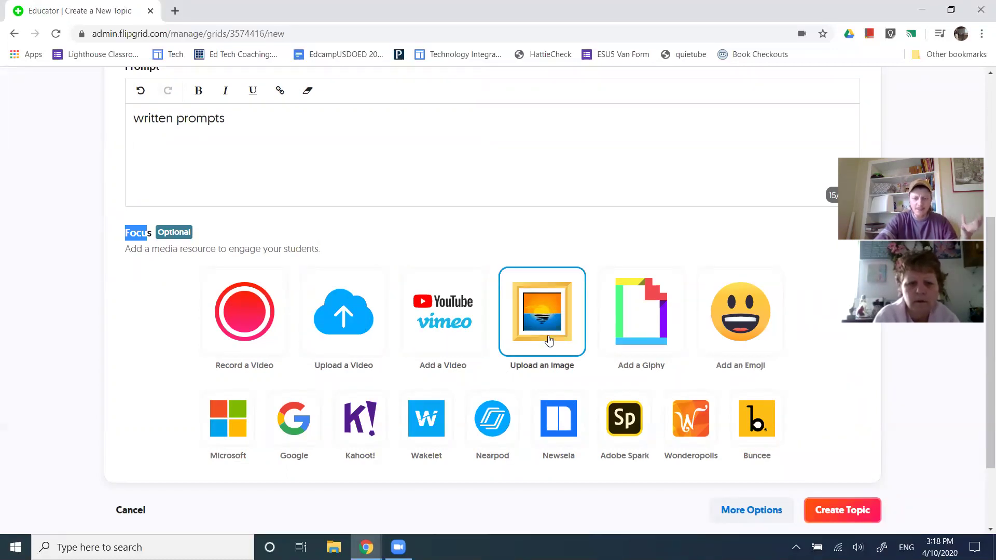
scroll(549, 340, "down", 2)
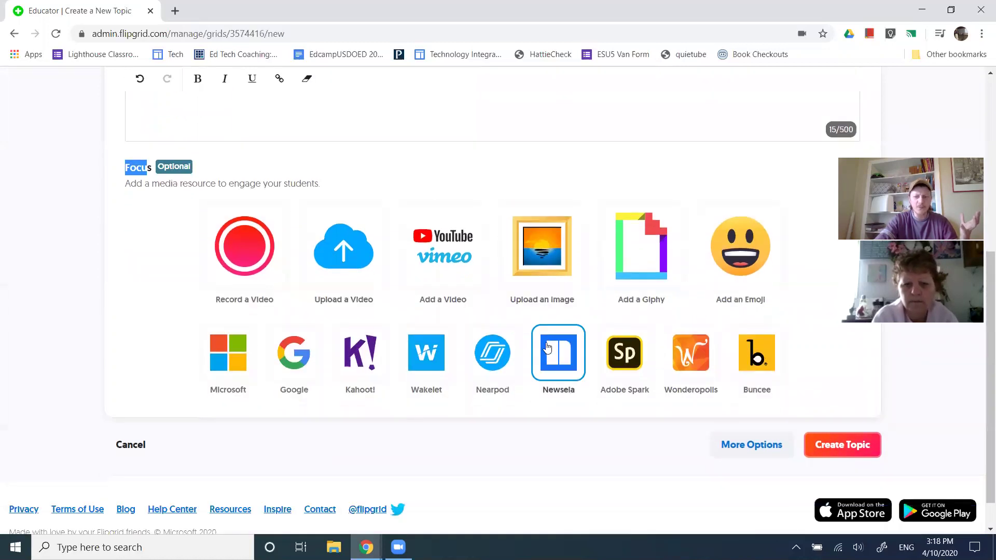
left_click(753, 446)
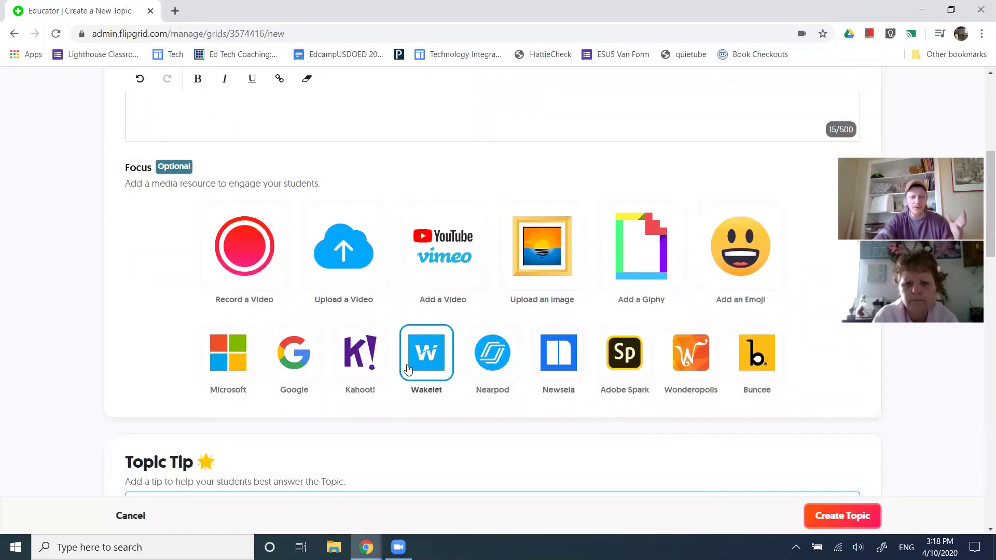
scroll(420, 363, "down", 4)
scroll(351, 327, "down", 2)
left_click_drag(166, 258, 289, 257)
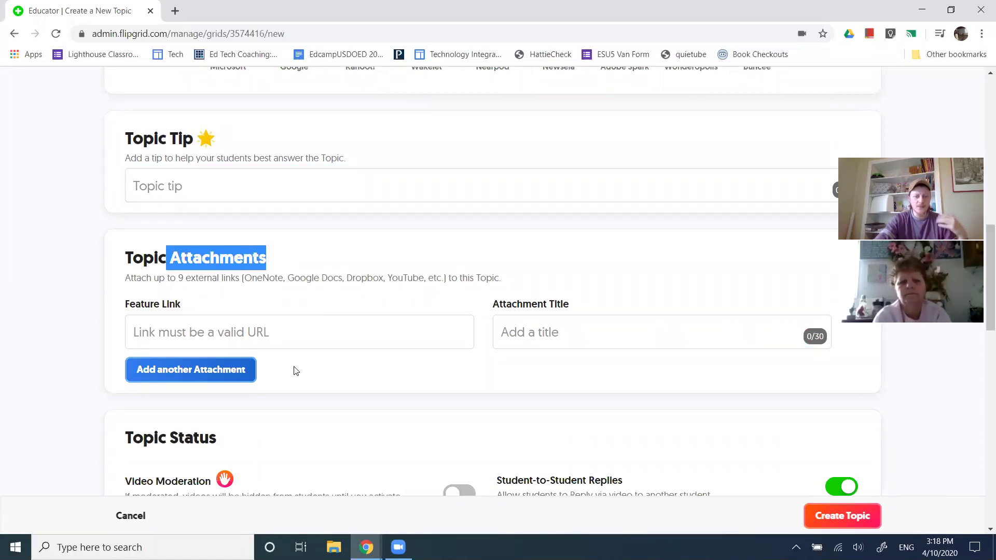
left_click(254, 371)
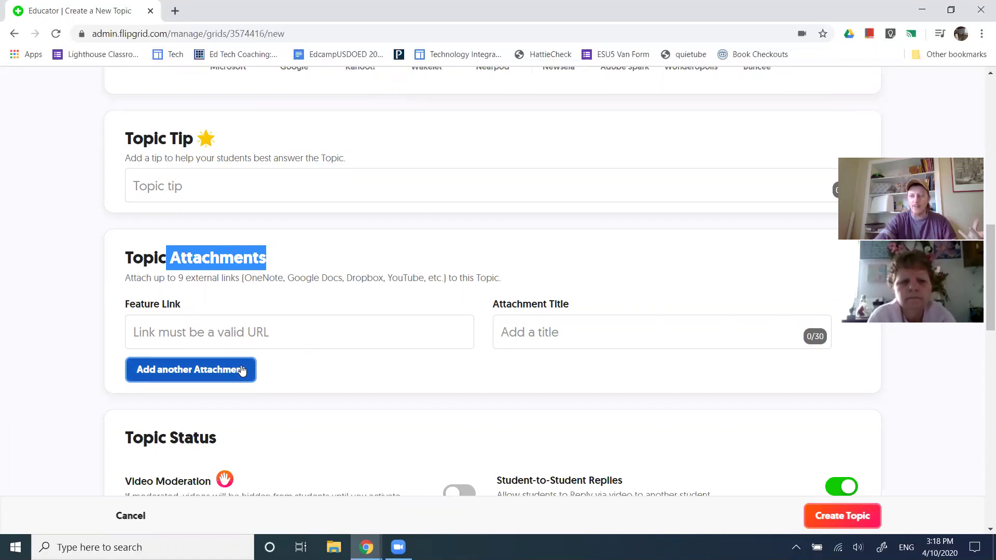
scroll(303, 350, "up", 12)
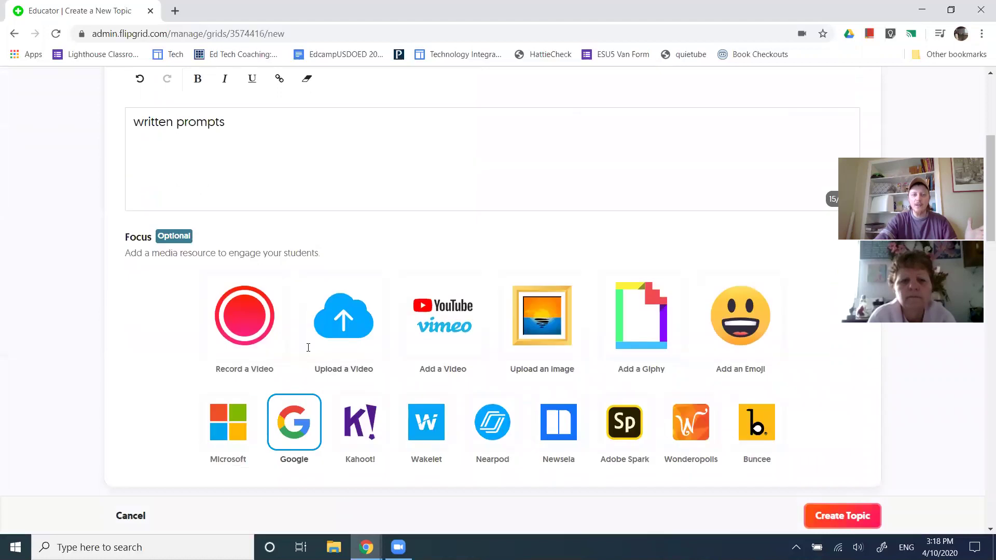
scroll(288, 404, "down", 11)
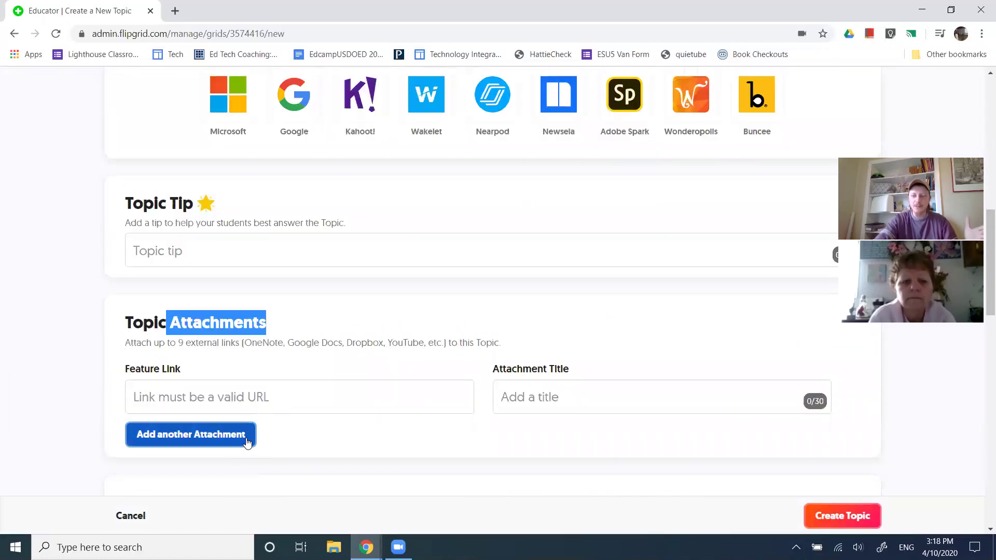
key("alt+Tab")
key("alt+Tab")
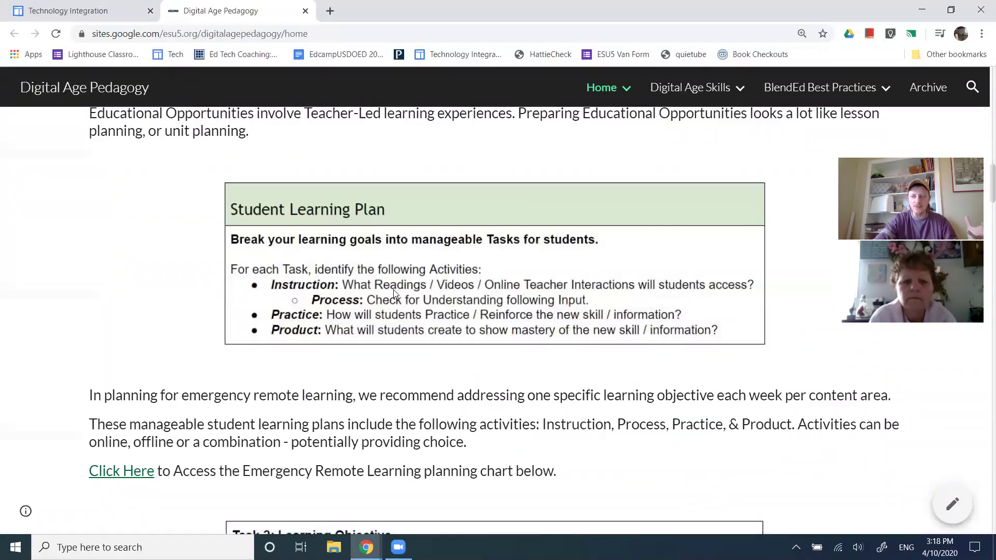
key("alt+Tab")
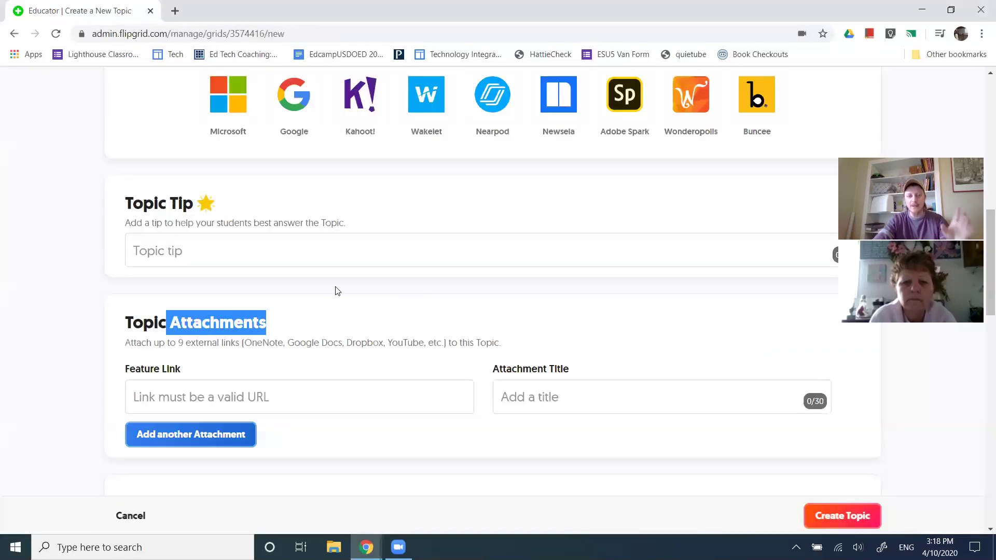
scroll(78, 322, "down", 2)
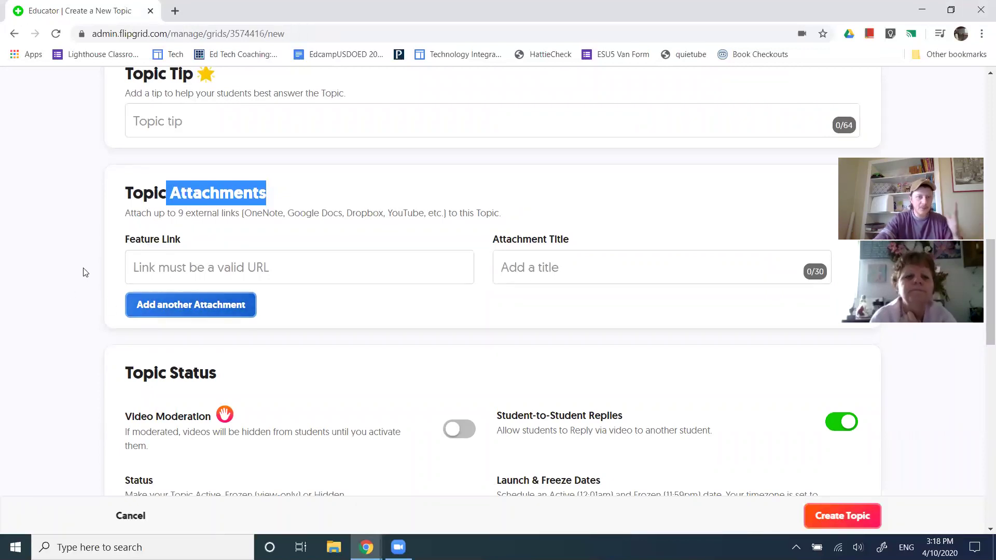
Turn on Video Moderation, leaving Student-to-Student Replies enabled
scroll(83, 269, "down", 1)
scroll(85, 275, "down", 1)
scroll(86, 275, "down", 1)
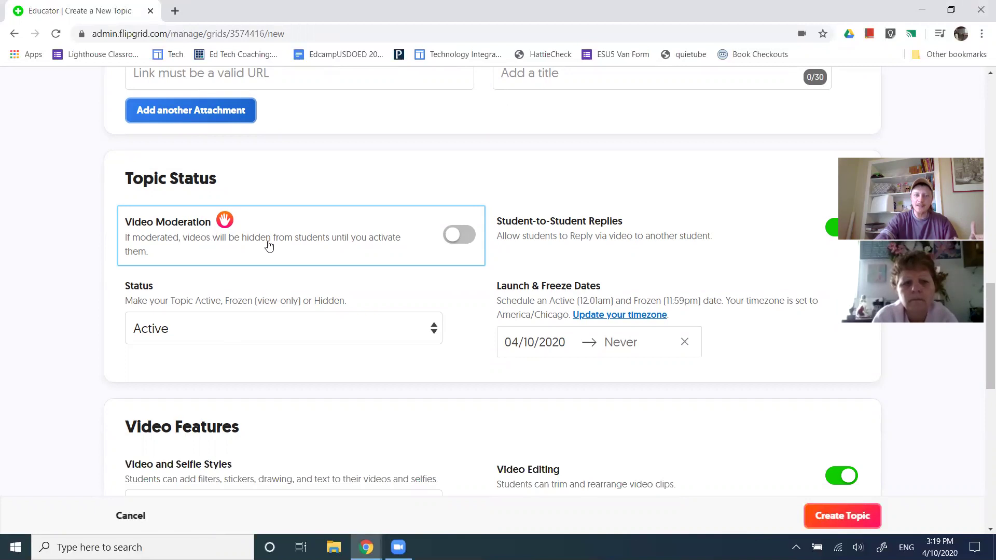
left_click(269, 246)
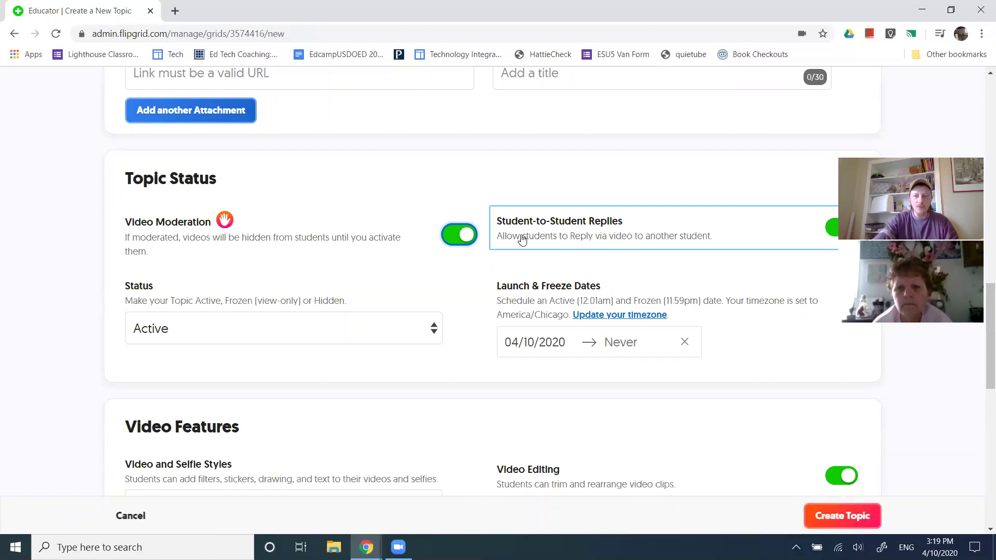
left_click(522, 240)
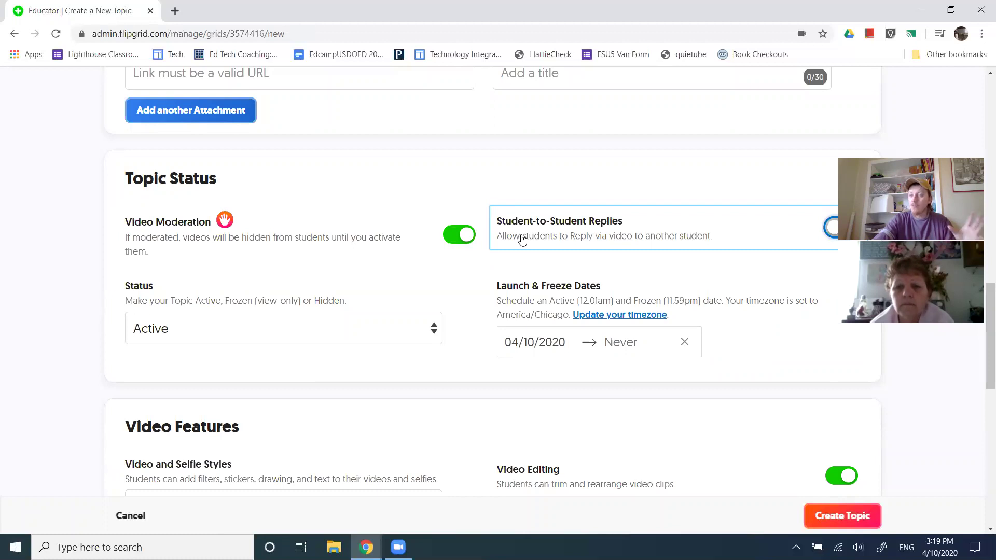
left_click(522, 239)
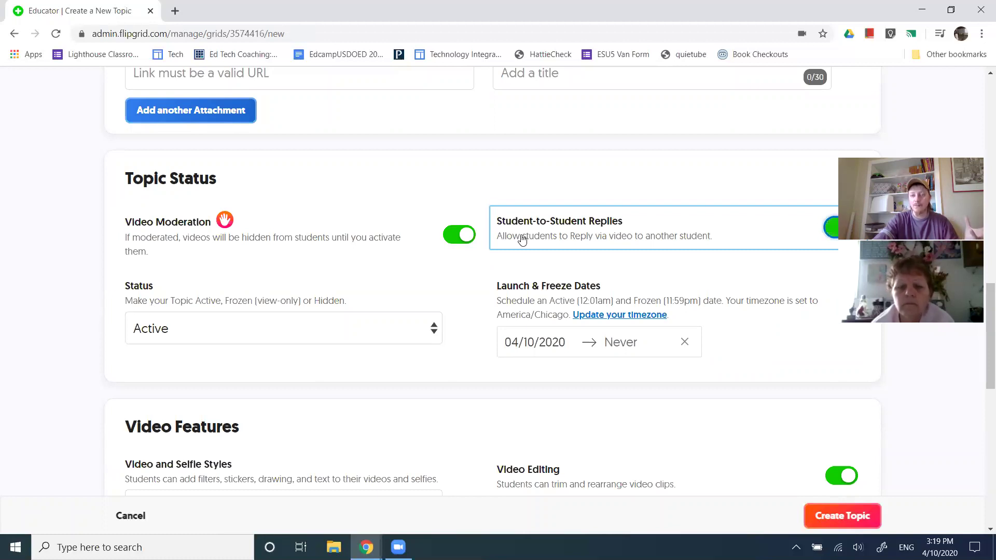
Review the launch and freeze date explanation under Topic Status
scroll(488, 290, "down", 1)
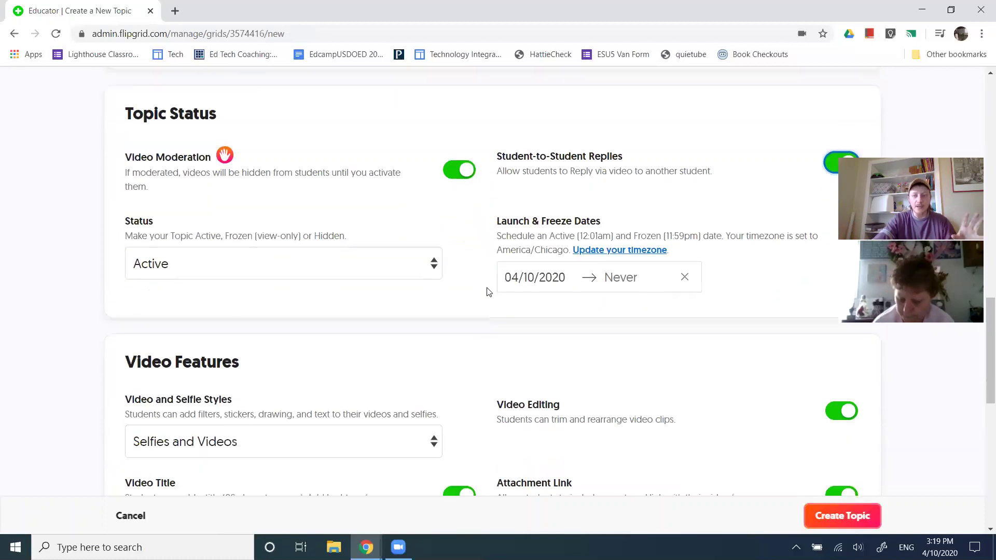
left_click_drag(515, 241, 588, 247)
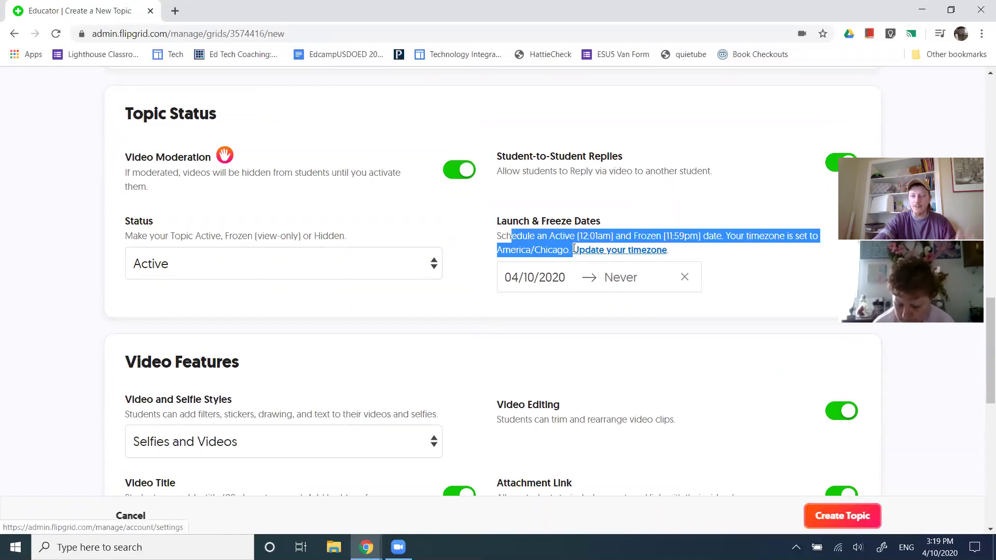
left_click(555, 235)
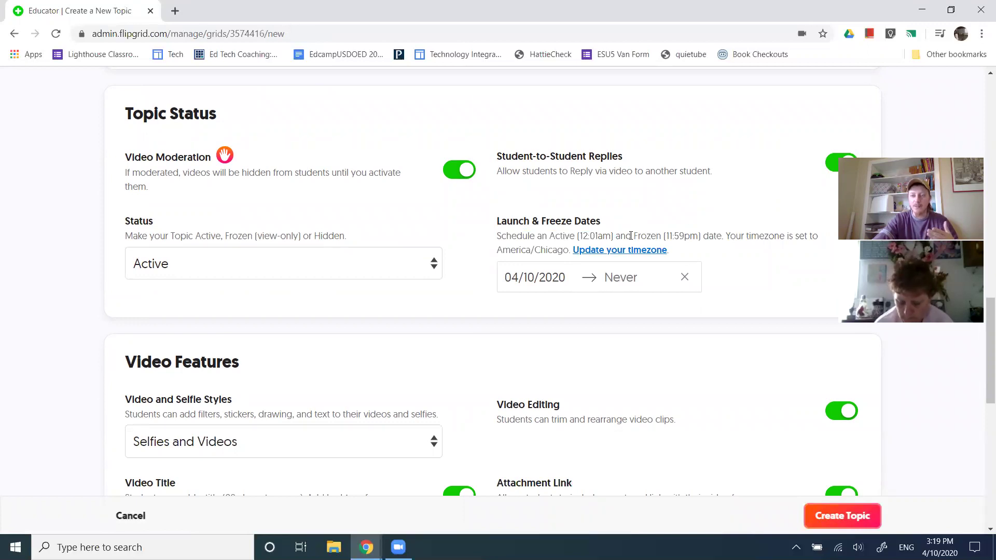
left_click_drag(631, 236, 723, 240)
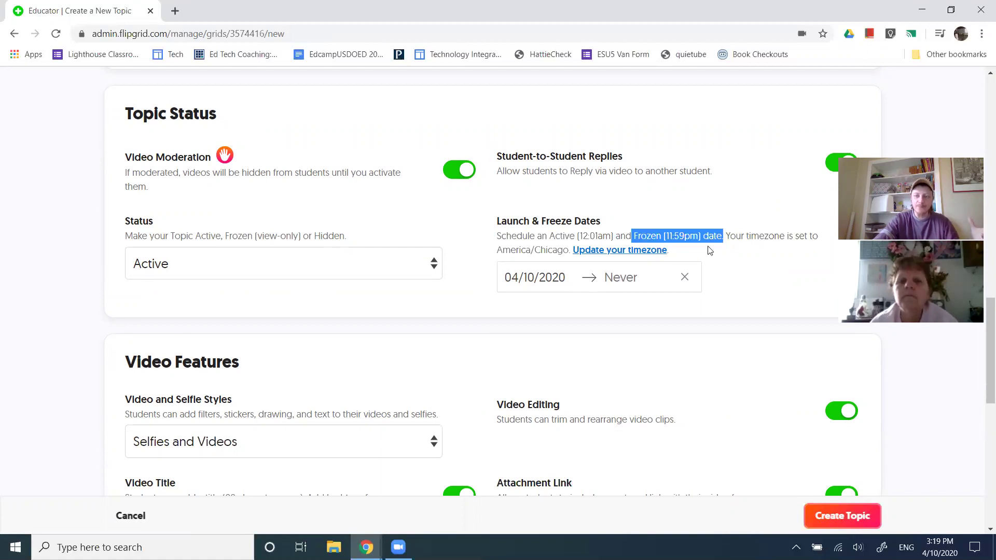
Check the Video and Selfie Styles choices, keeping Selfies and Videos
scroll(464, 314, "down", 5)
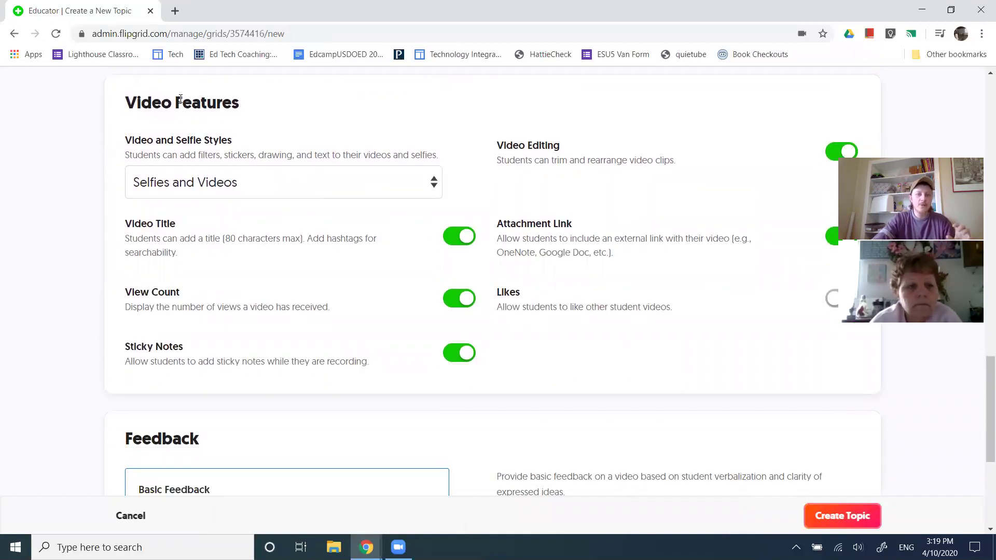
left_click_drag(183, 103, 240, 104)
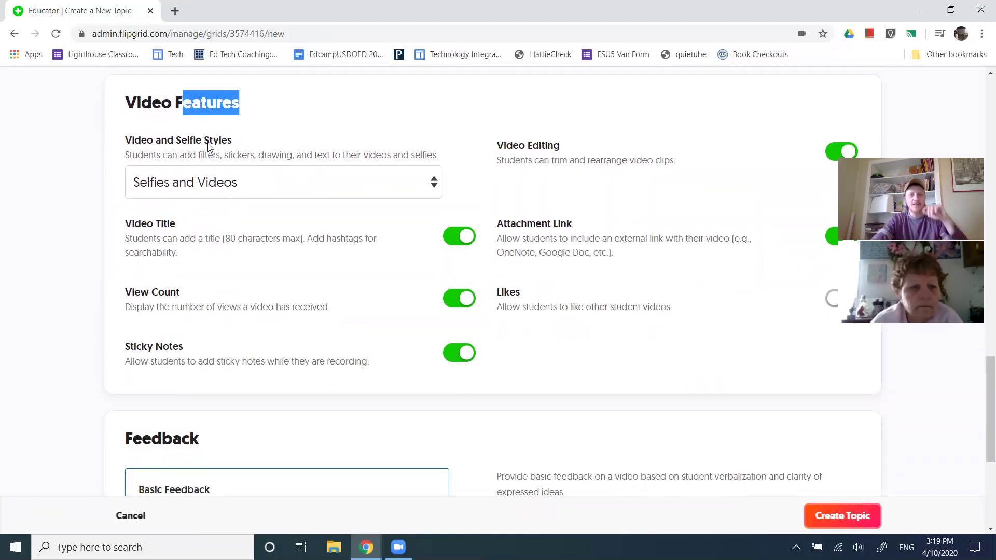
left_click_drag(174, 140, 222, 141)
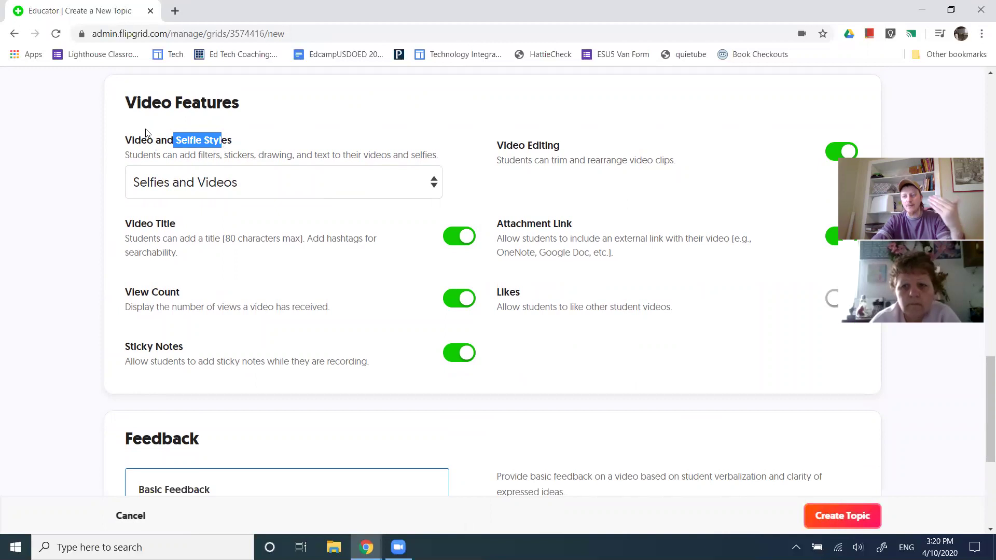
left_click_drag(154, 141, 113, 138)
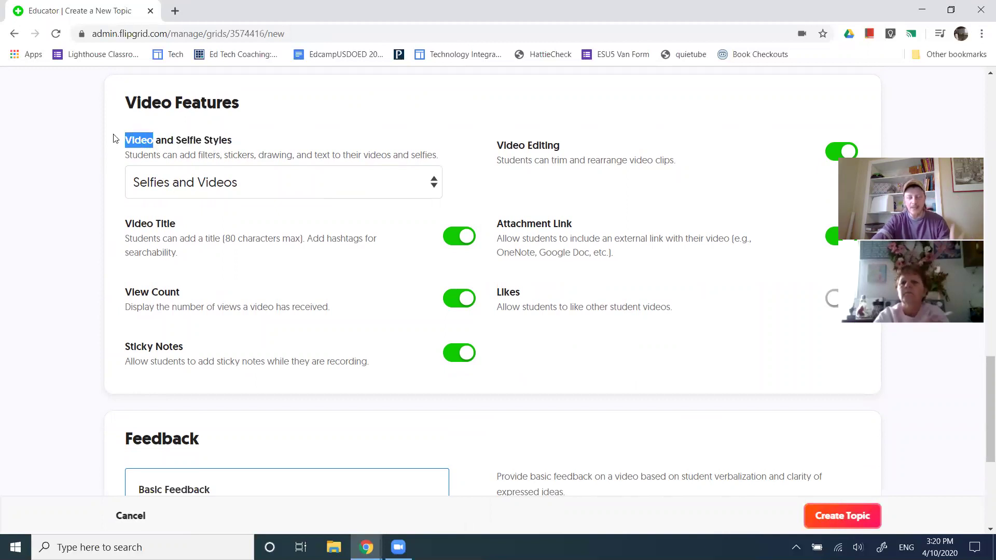
left_click_drag(177, 146, 201, 147)
left_click(239, 187)
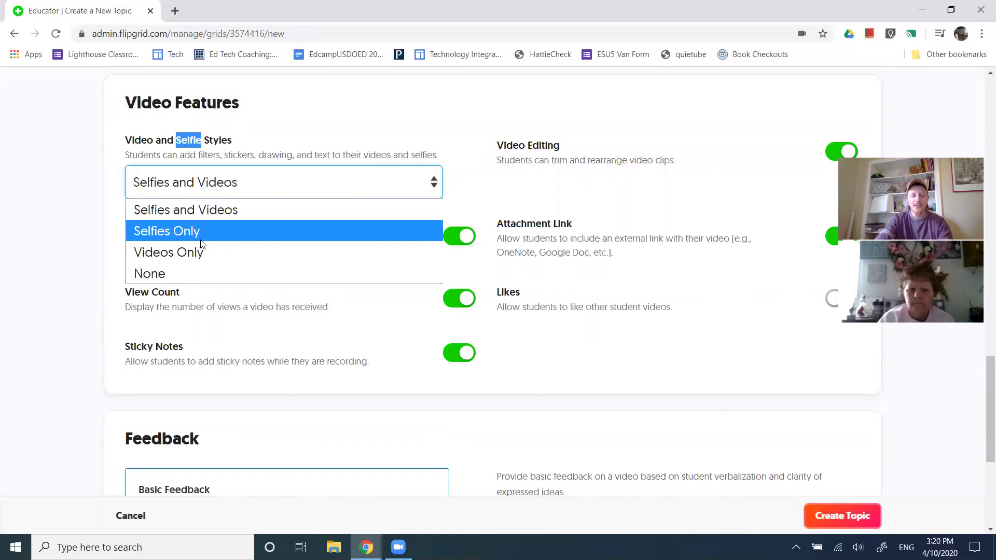
left_click(73, 193)
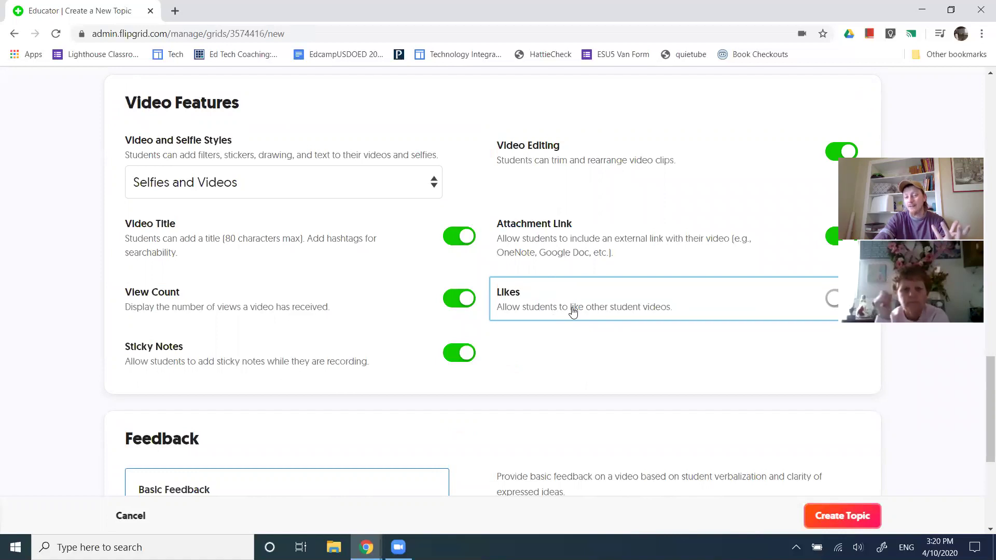
Turn on Likes so students can like each other's videos
scroll(573, 310, "up", 5)
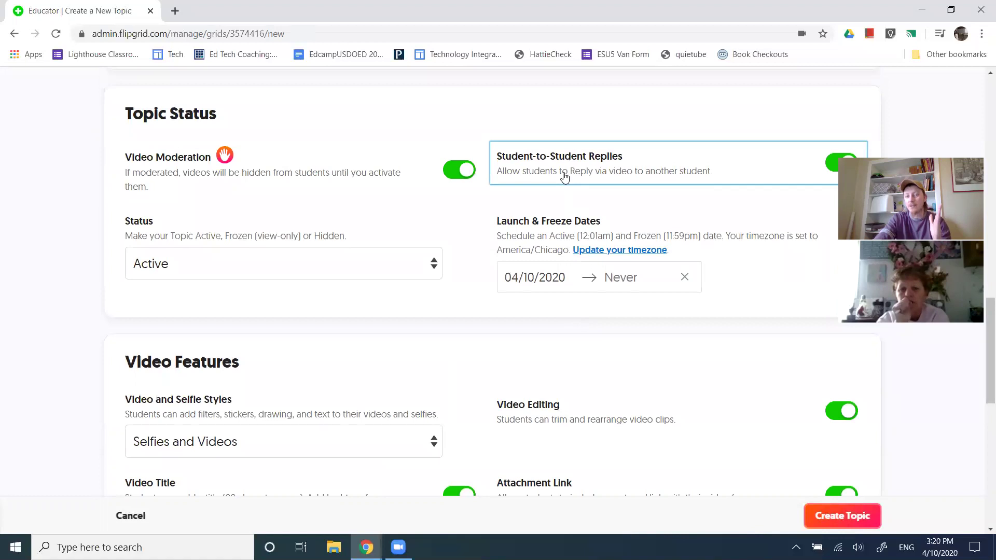
scroll(565, 179, "down", 7)
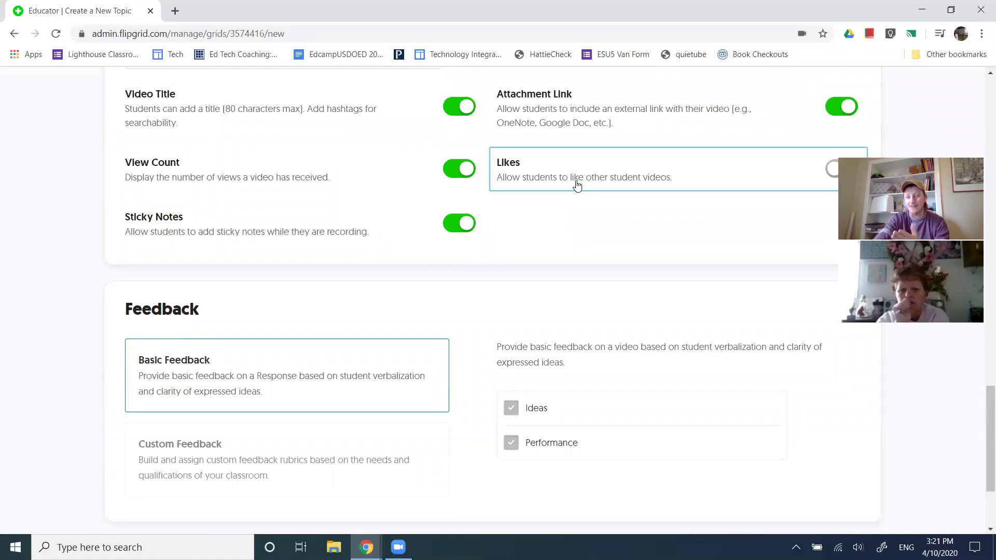
left_click(577, 186)
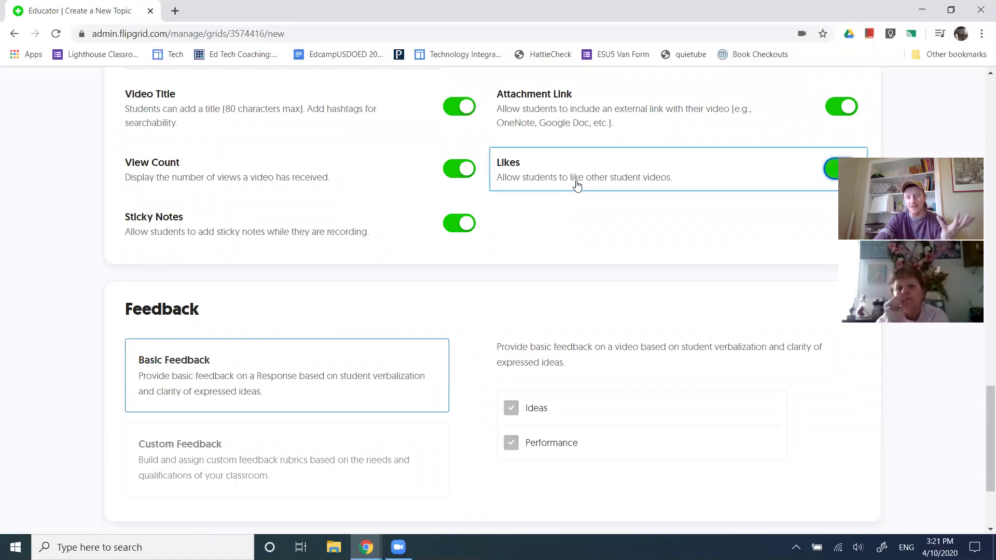
scroll(578, 189, "up", 1)
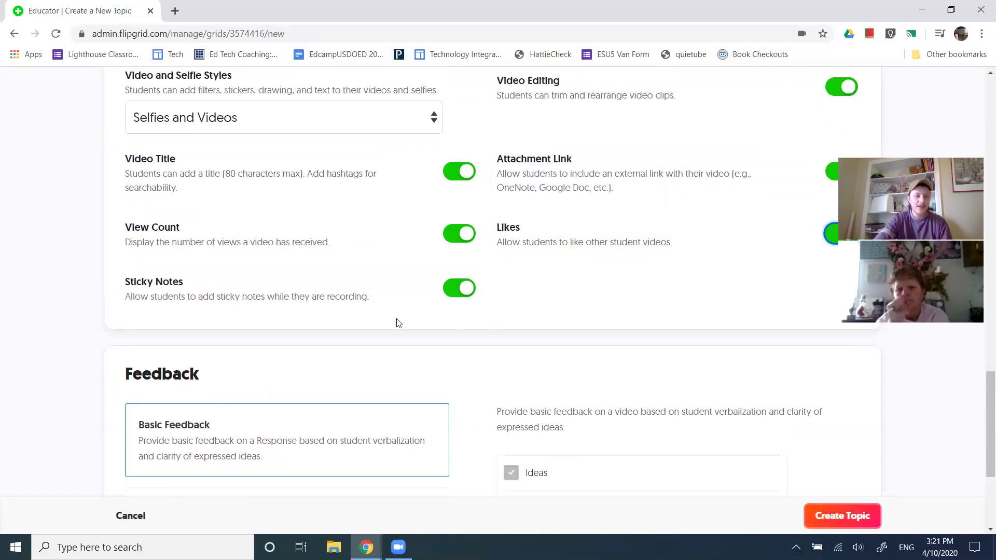
Set feedback to Custom Feedback with the Anything rubric criterion ticked
scroll(407, 302, "down", 4)
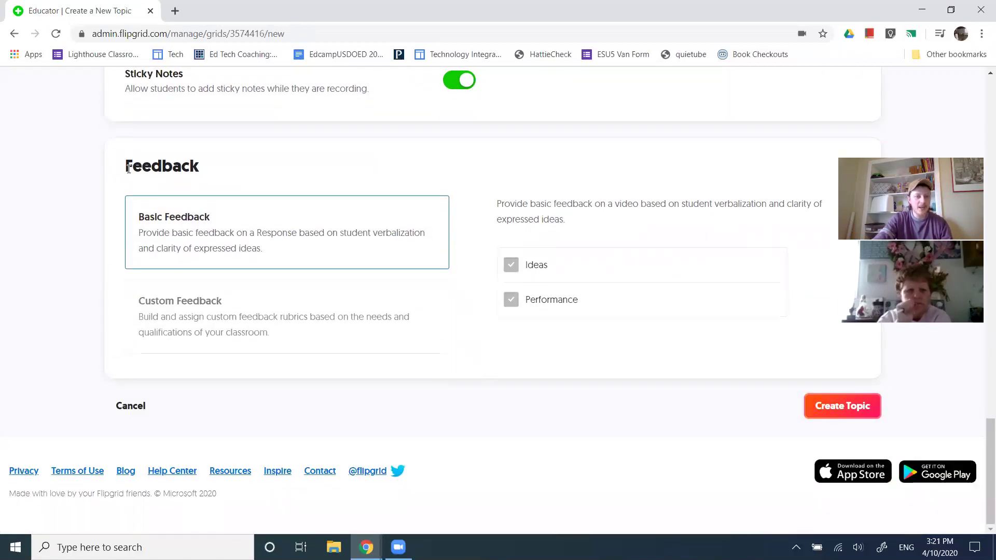
left_click_drag(130, 167, 244, 165)
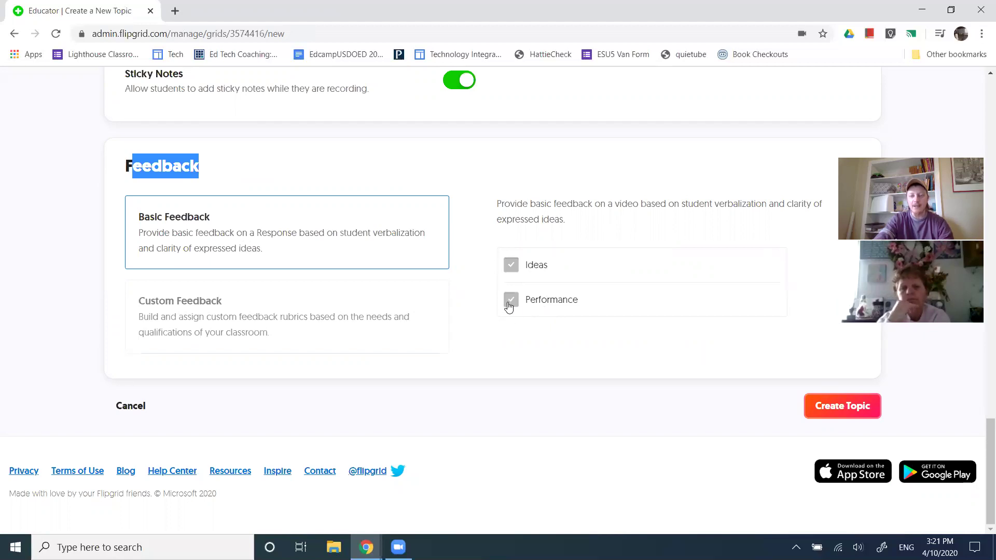
left_click(320, 306)
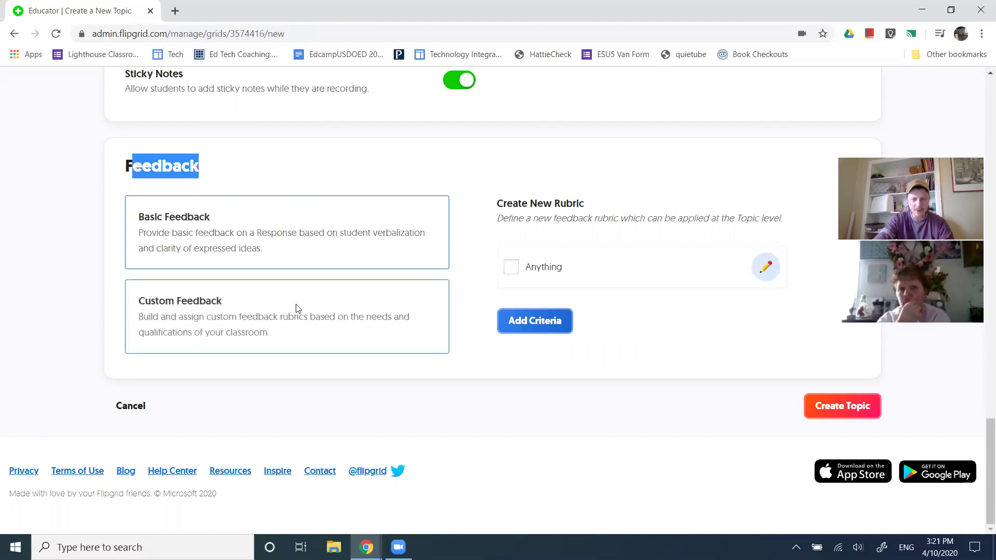
left_click(307, 249)
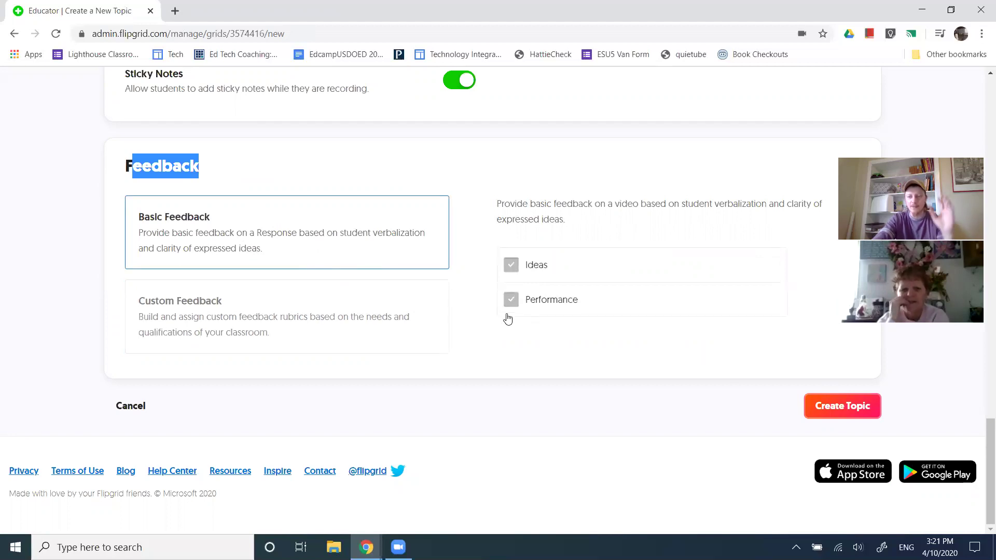
left_click(332, 314)
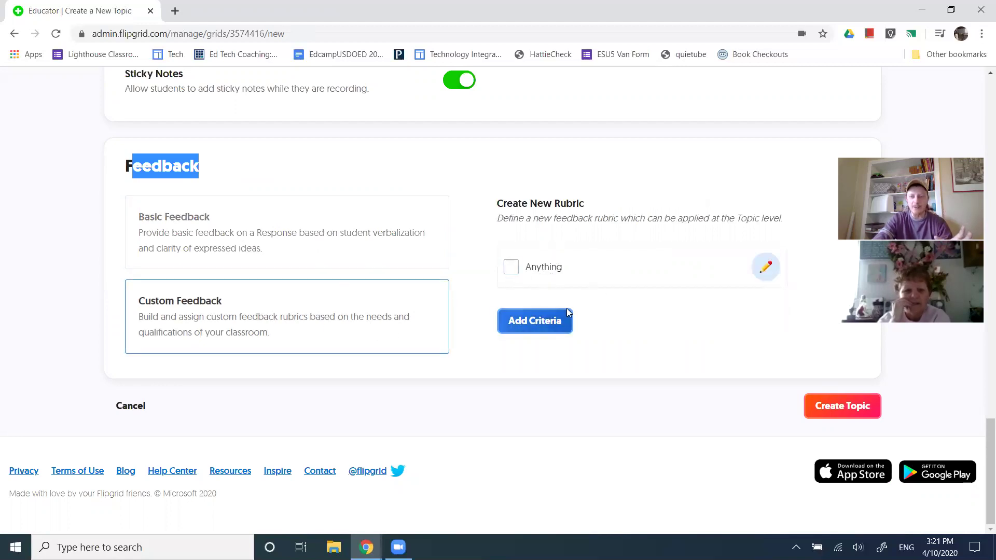
left_click(511, 267)
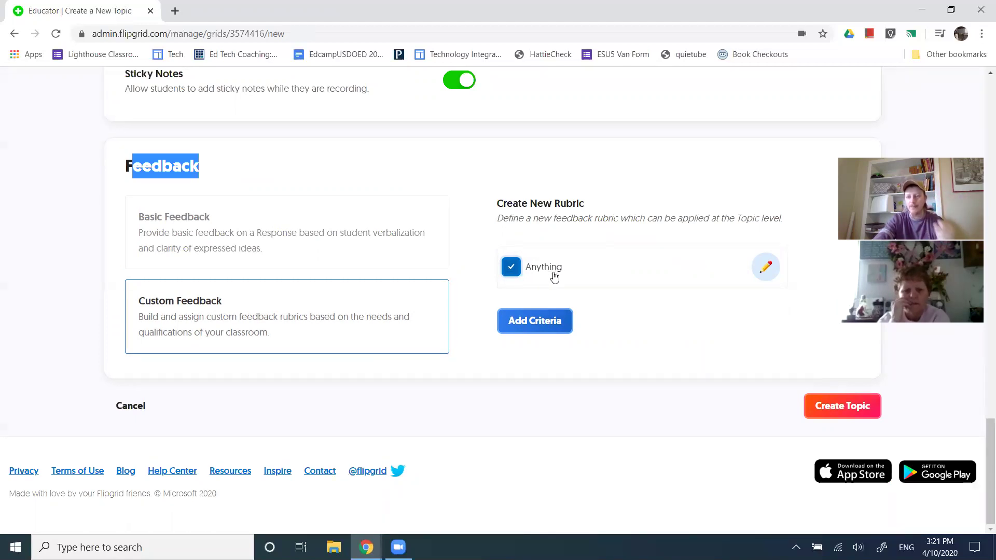
Create the Multiplying Binomials topic and close its share window
left_click(829, 404)
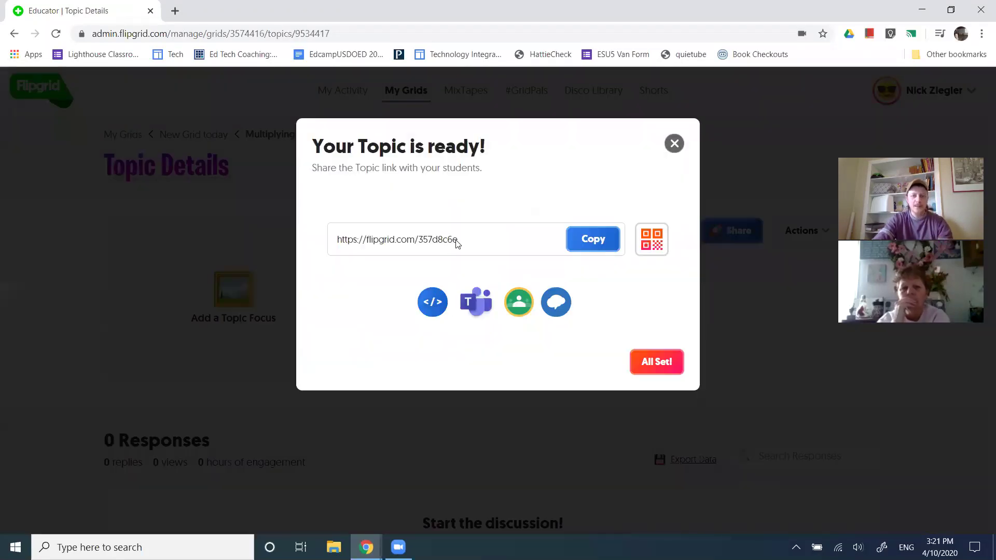
left_click_drag(471, 244, 343, 246)
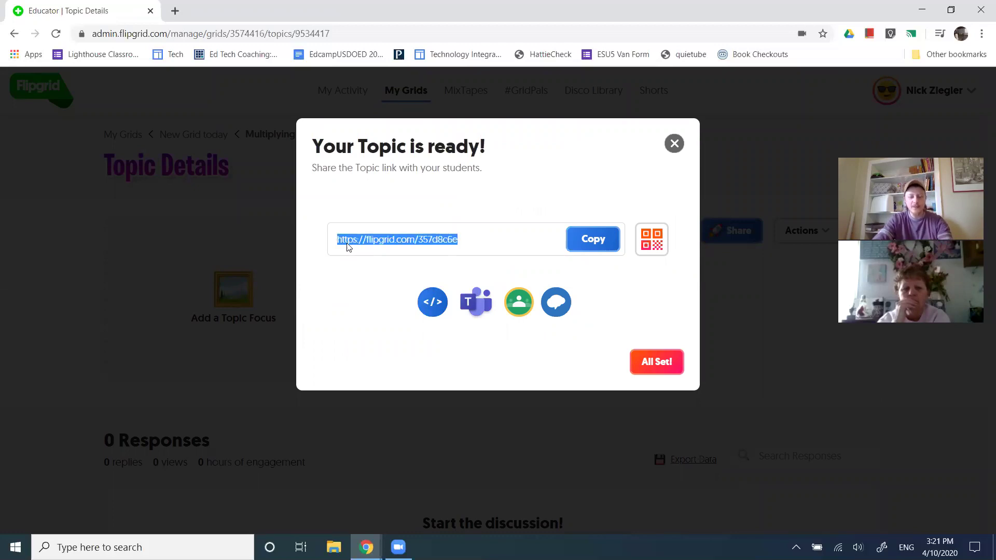
left_click(649, 361)
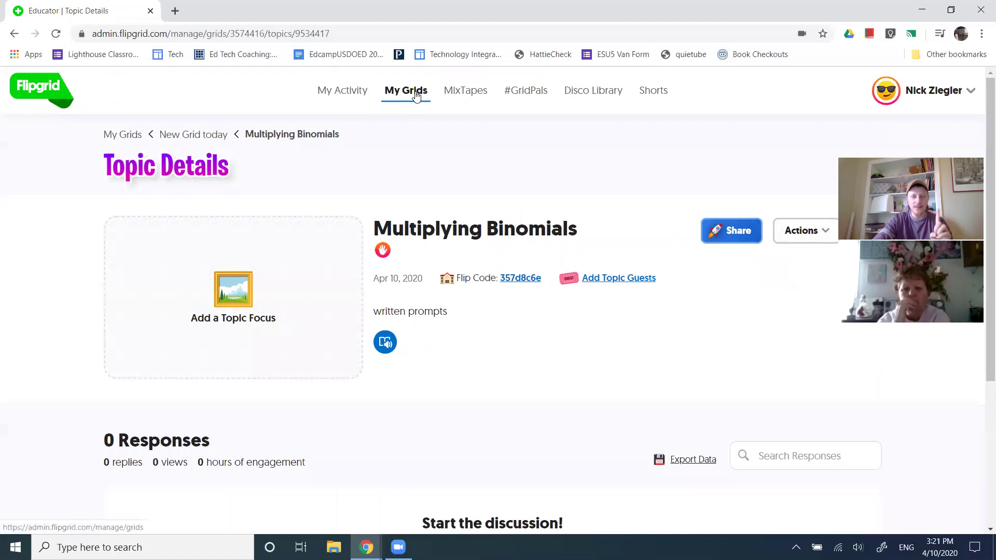
Go to My Grids and view New Grid today, now listing 2 topics
left_click(390, 96)
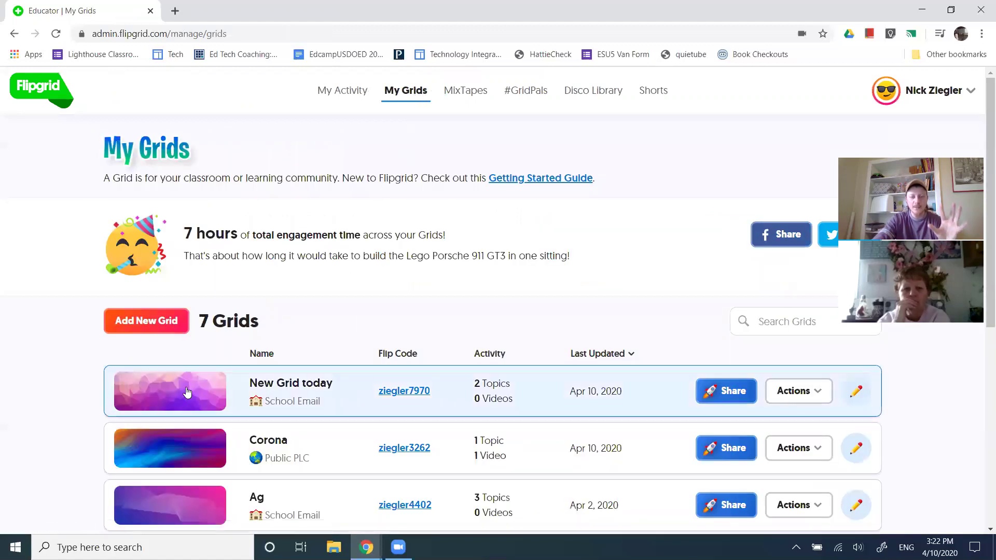
left_click(187, 389)
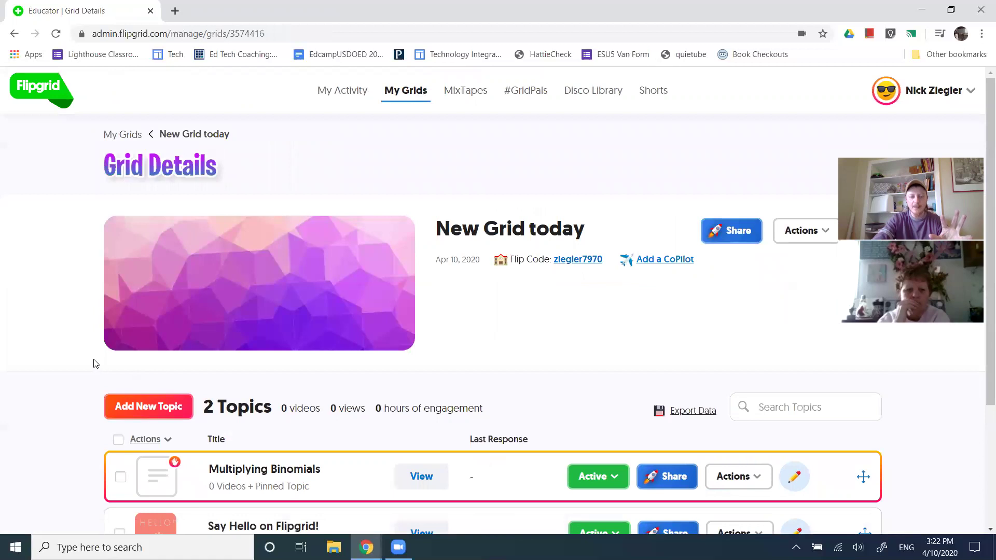
scroll(203, 362, "down", 3)
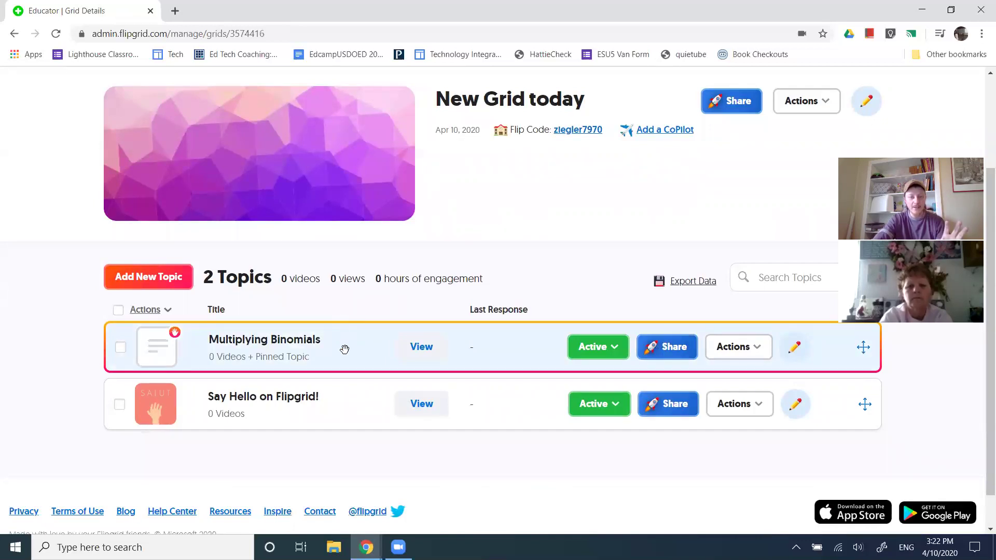
scroll(602, 218, "up", 2)
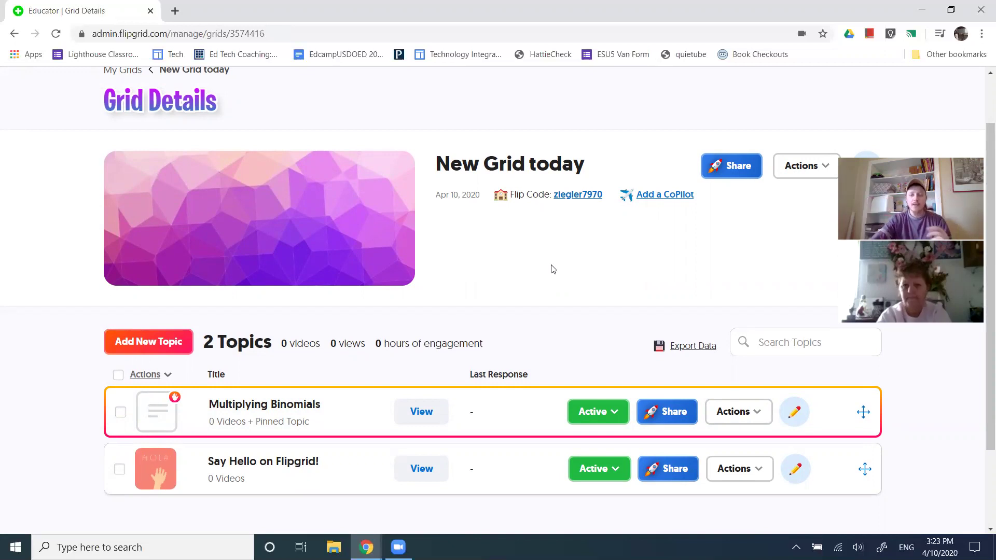
scroll(553, 269, "up", 2)
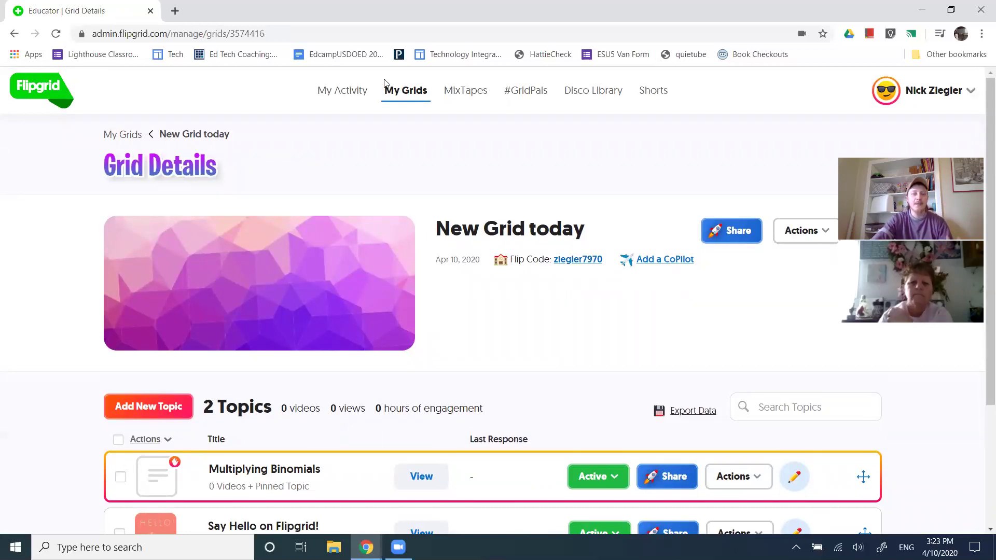
Create a new MixTape titled 'Funny Student Responses' from the MixTapes overview
left_click(406, 97)
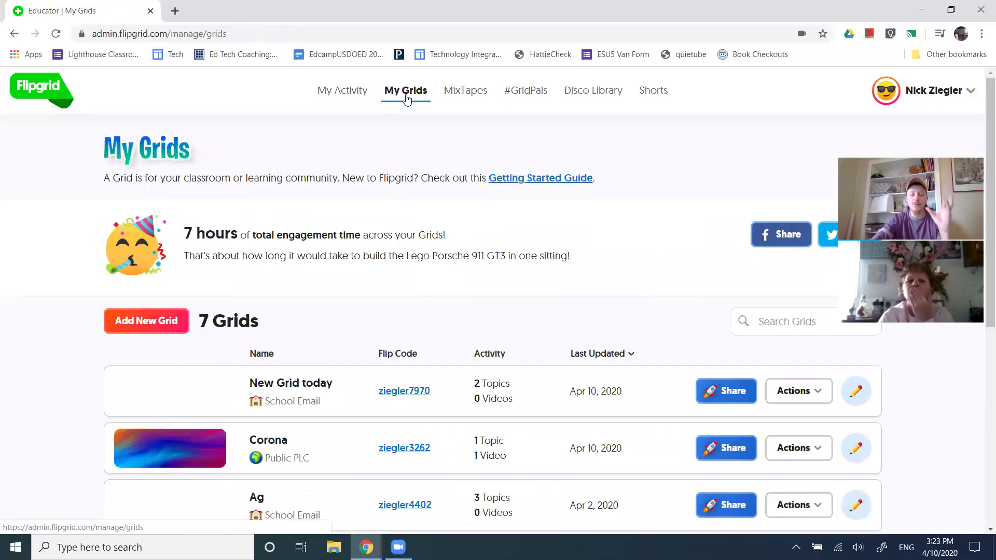
left_click(467, 91)
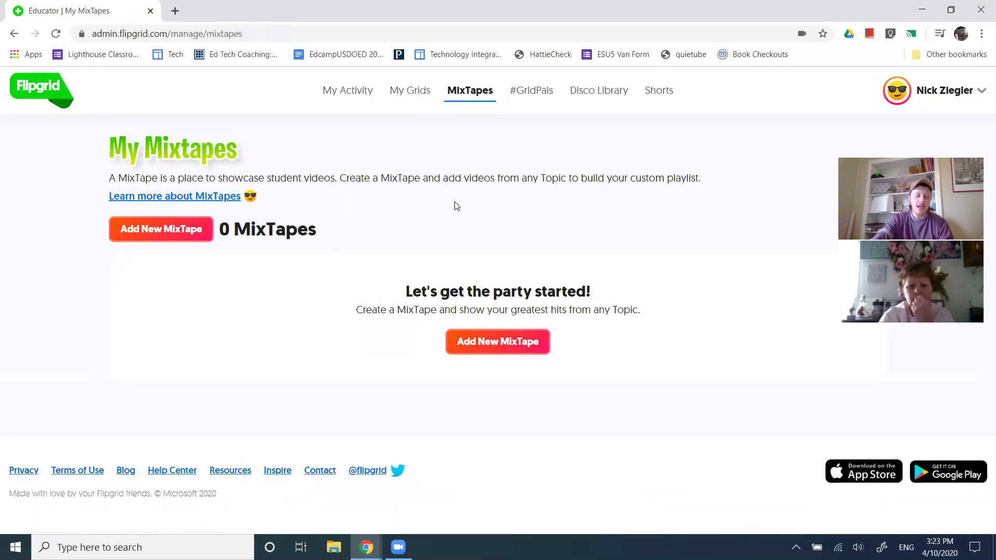
left_click(490, 342)
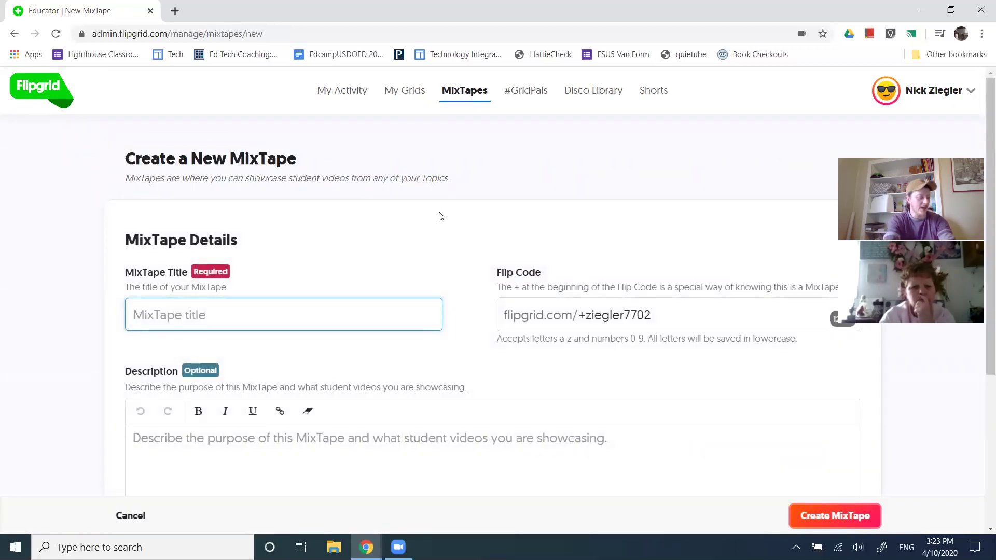
type("Funny Student Responses")
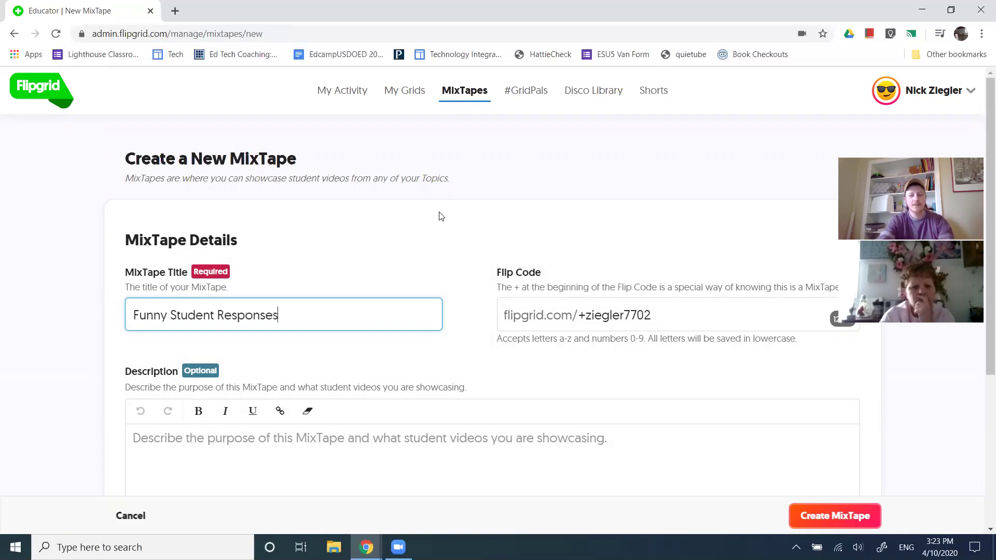
scroll(185, 312, "down", 4)
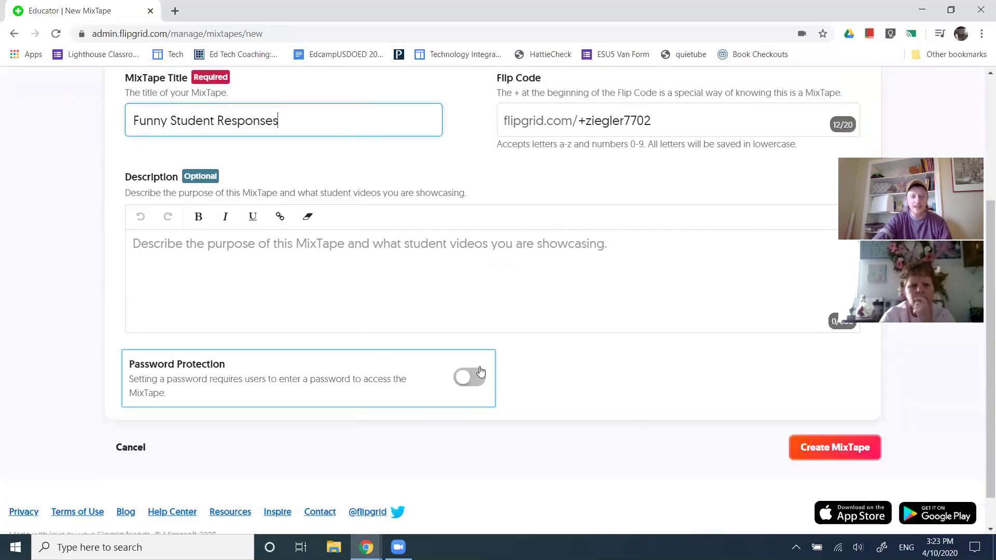
left_click(837, 447)
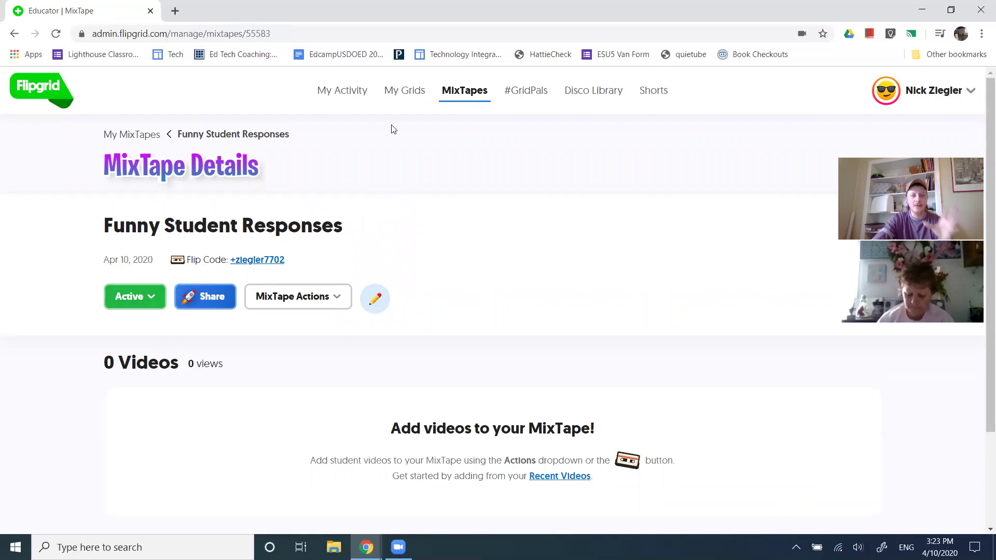
Open the Corona grid's Instruction topic, after briefly checking the New Grid today grid
left_click(403, 90)
scroll(127, 416, "down", 5)
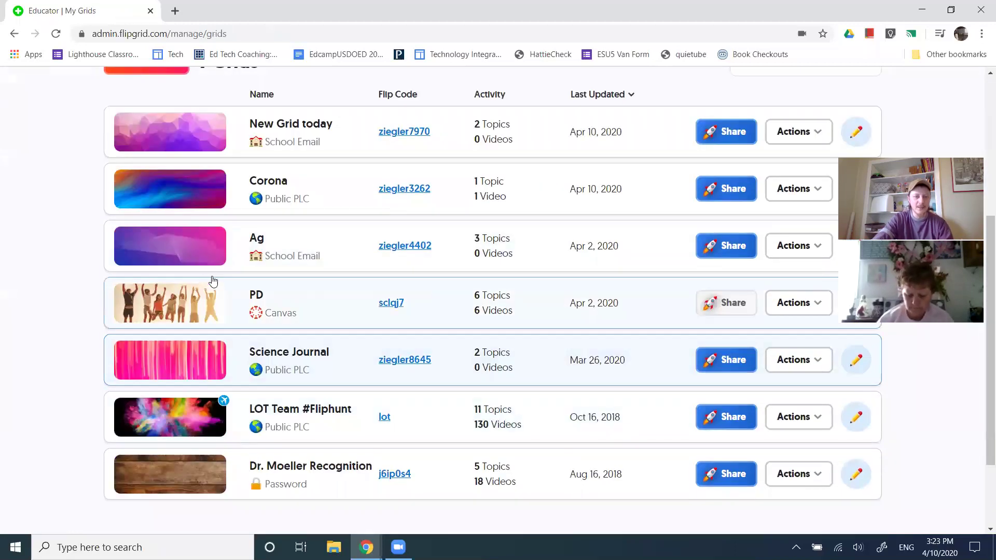
left_click(194, 133)
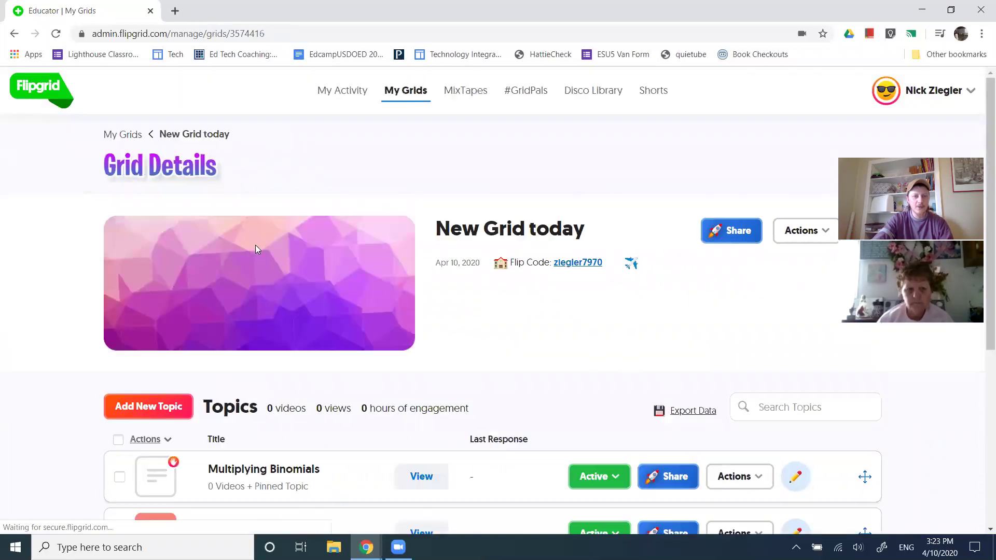
scroll(115, 362, "down", 3)
scroll(115, 363, "up", 5)
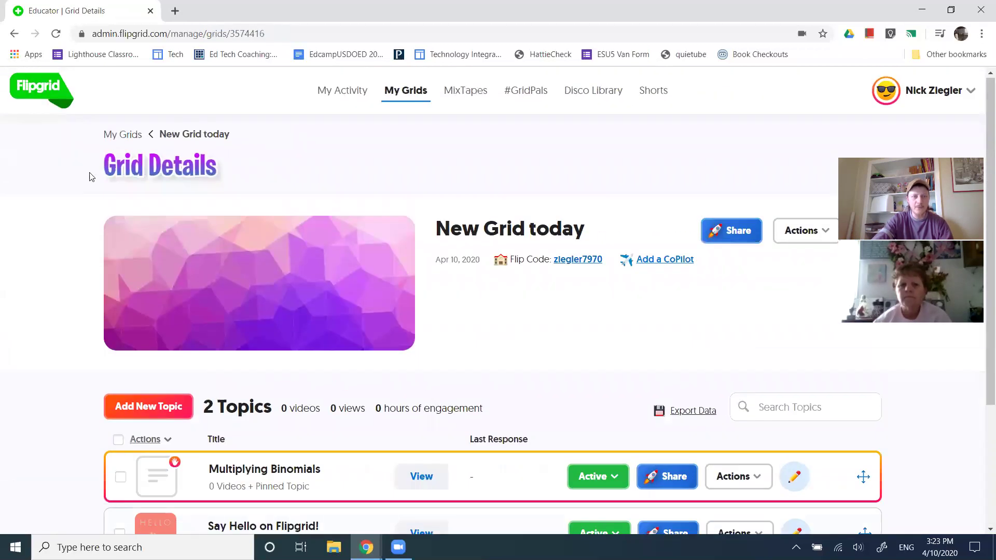
left_click(14, 33)
left_click(249, 206)
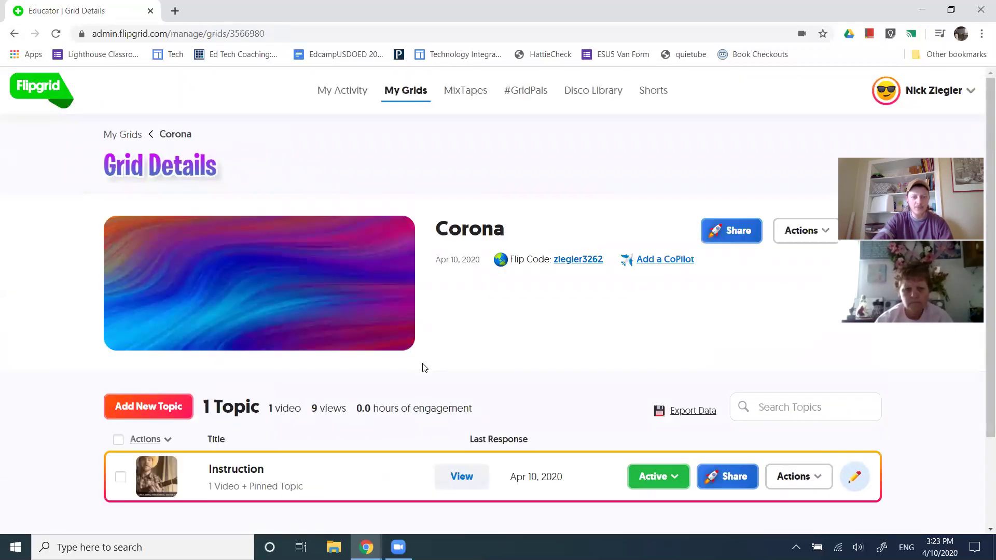
scroll(410, 363, "down", 3)
left_click(289, 360)
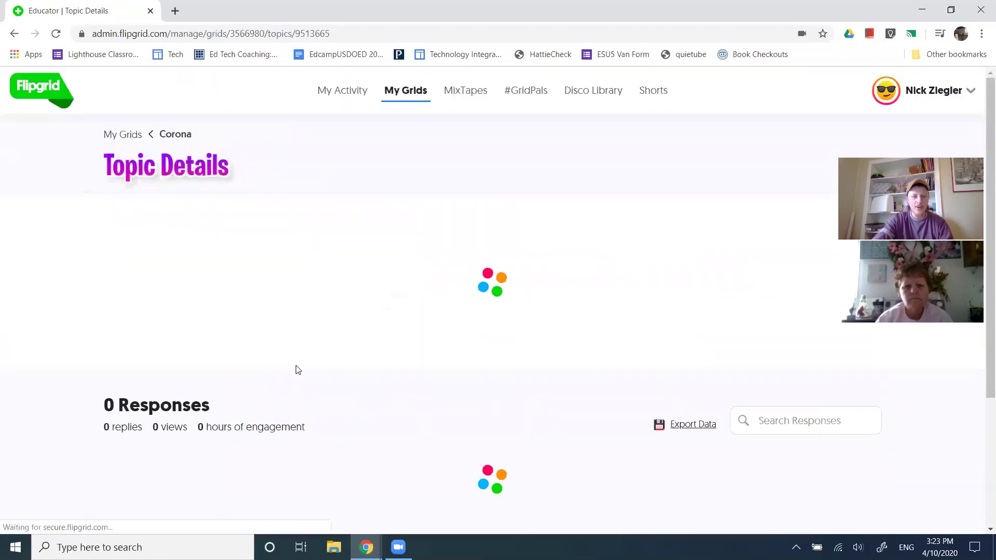
scroll(290, 394, "down", 3)
scroll(270, 405, "down", 1)
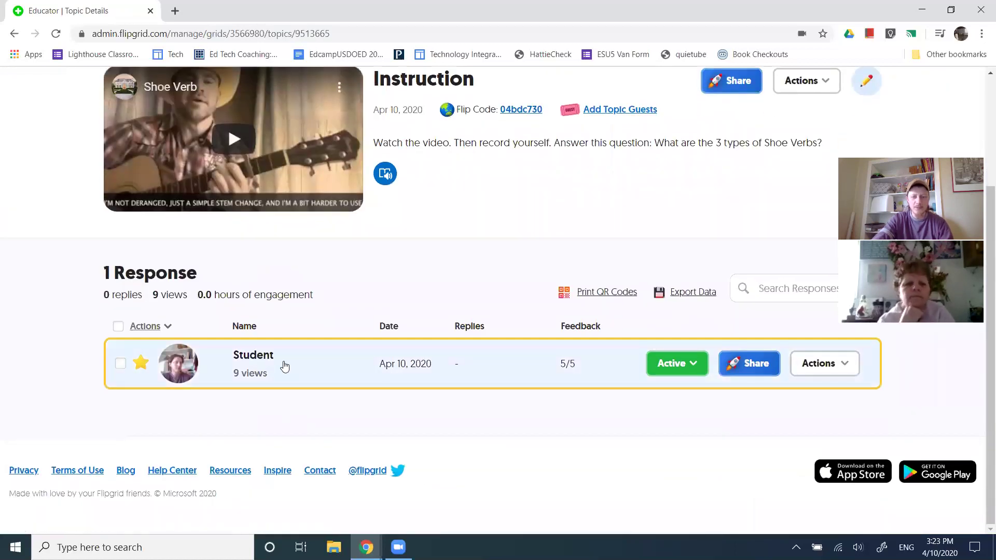
Add the Instruction topic's student response to the Funny Student Responses MixTape
left_click(844, 367)
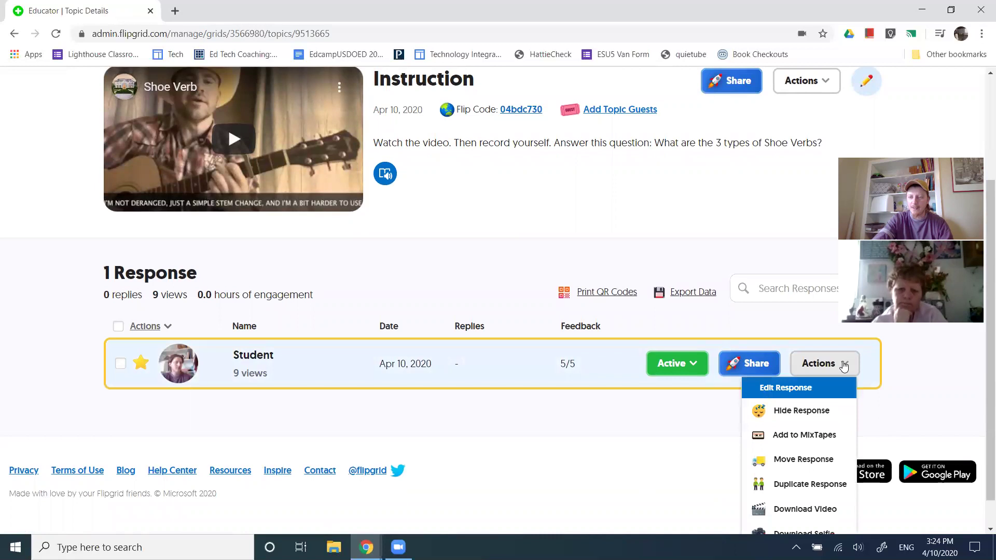
left_click(807, 440)
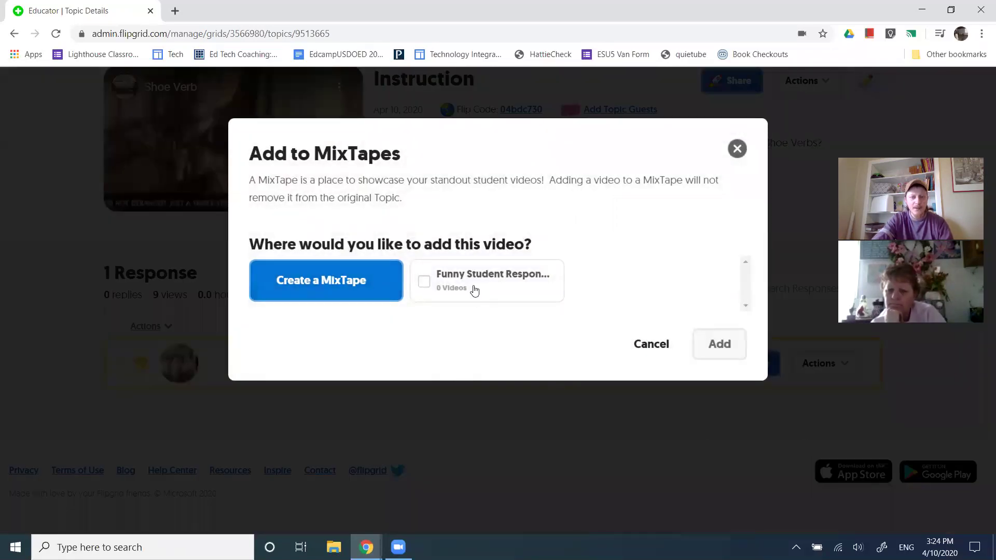
left_click(422, 282)
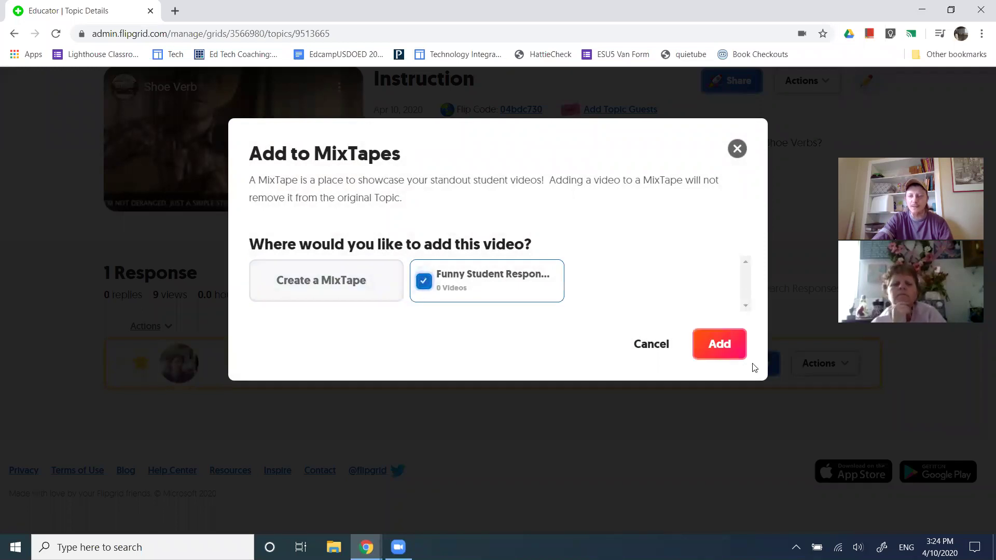
left_click(727, 345)
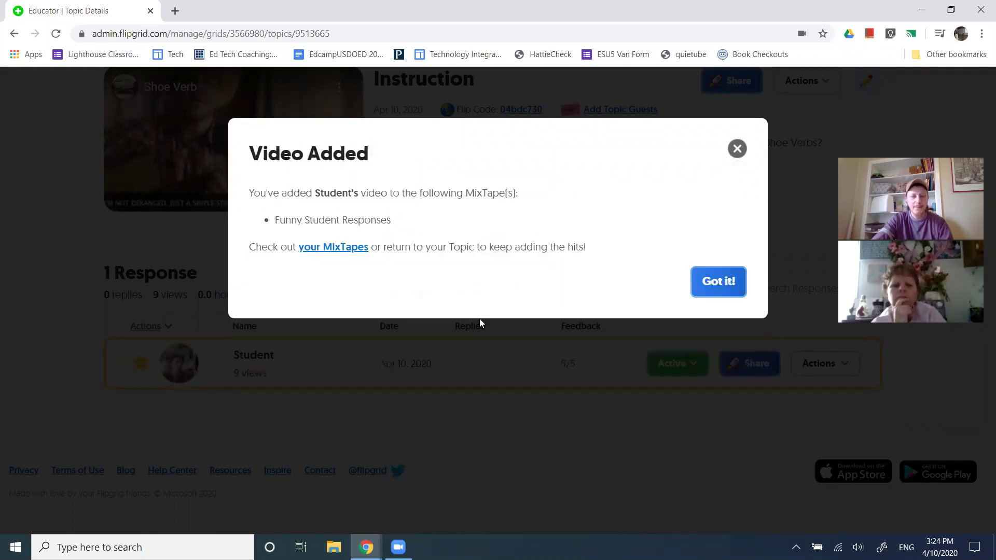
left_click(718, 282)
scroll(529, 325, "up", 3)
left_click(469, 94)
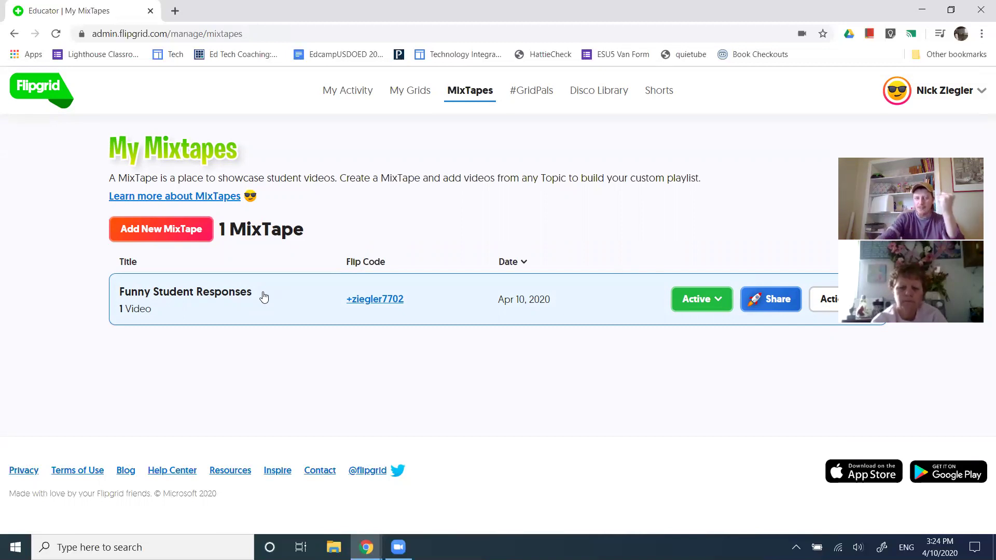
left_click(264, 296)
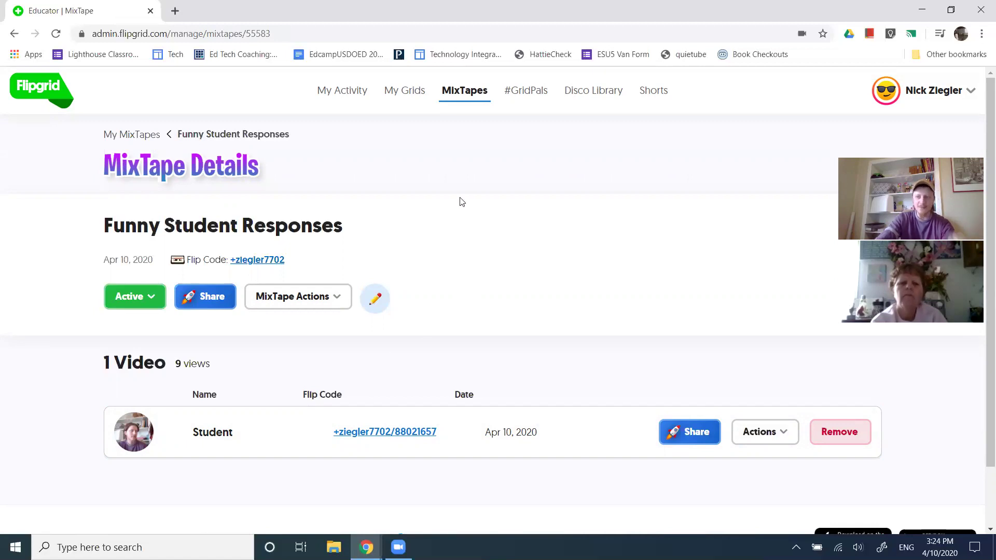
left_click(461, 94)
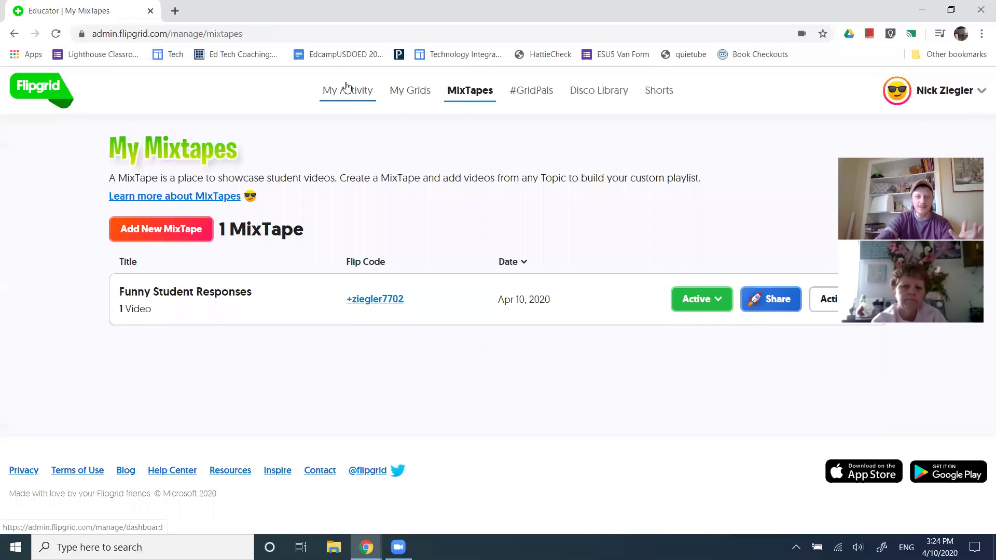
Open the Introduce Yourself topic in the LOT Team #Fliphunt grid
left_click(410, 91)
scroll(238, 349, "down", 5)
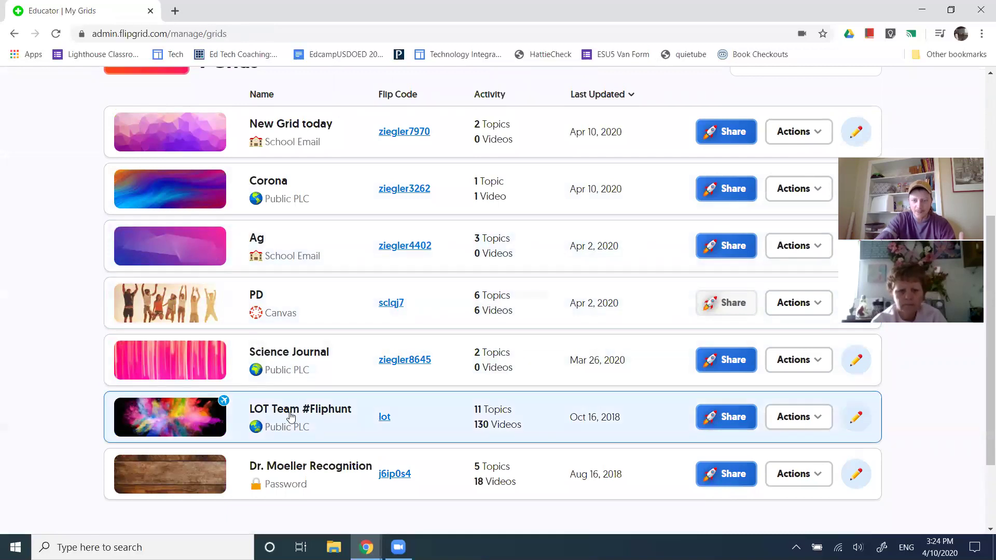
left_click(290, 412)
scroll(309, 280, "down", 5)
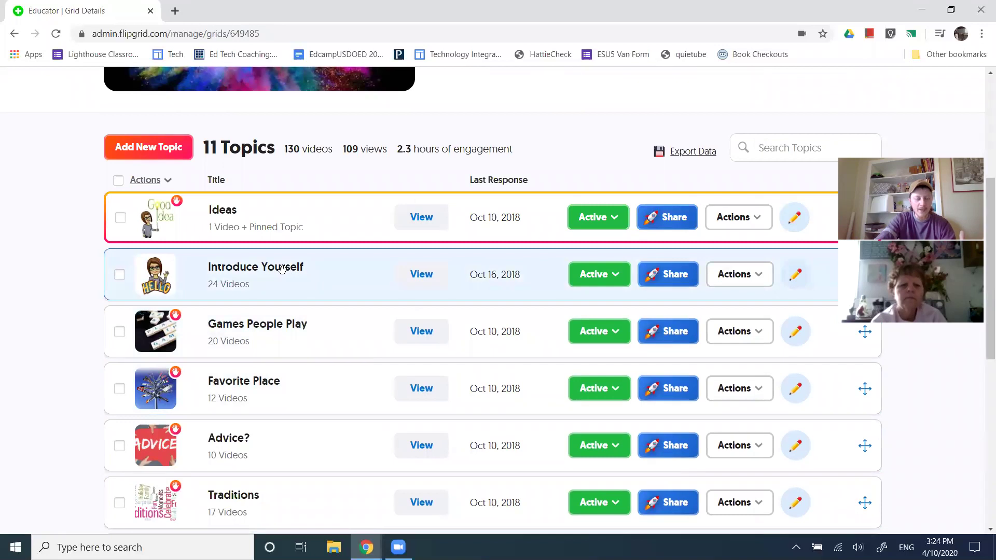
left_click(290, 270)
scroll(337, 399, "down", 4)
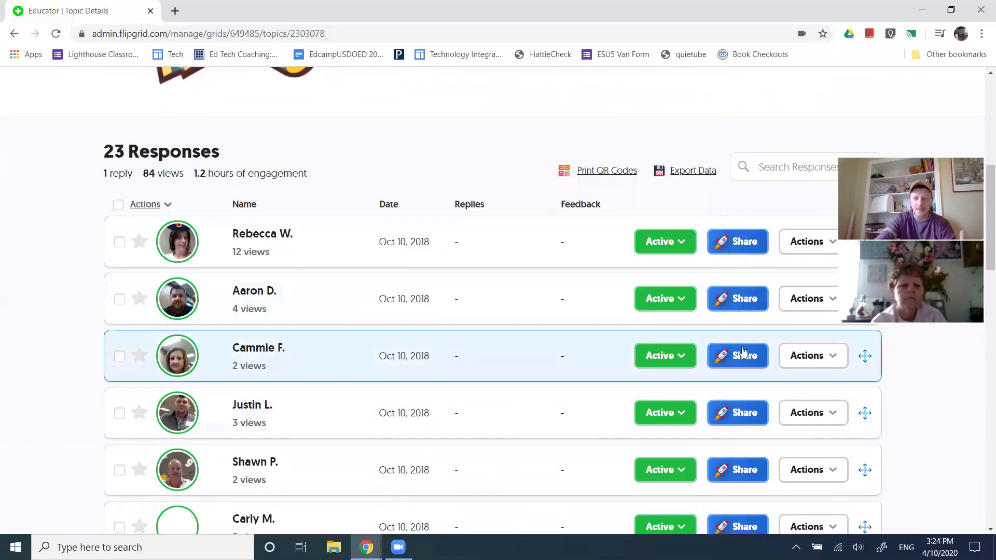
Add the second student's response to the Funny Student Responses MixTape
left_click(812, 303)
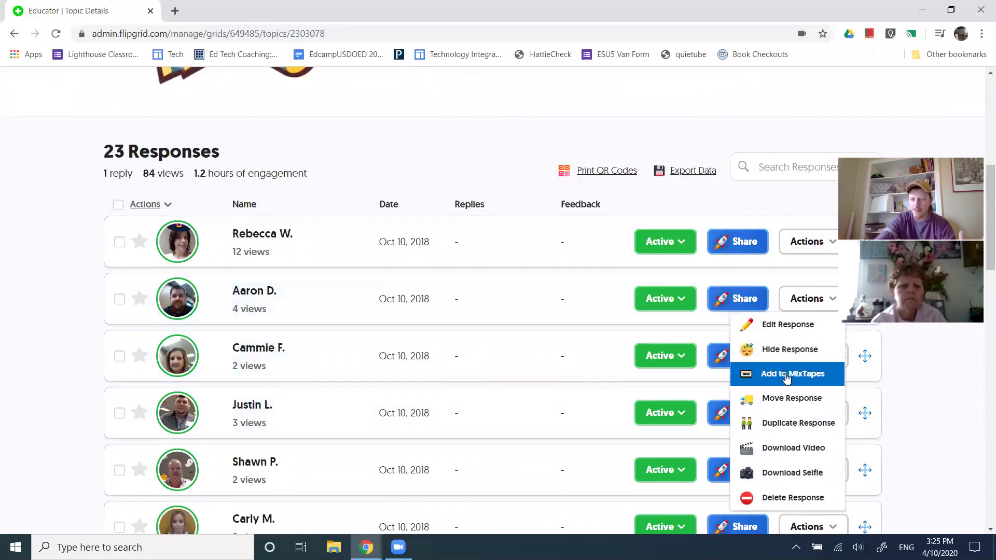
left_click(787, 379)
left_click(429, 282)
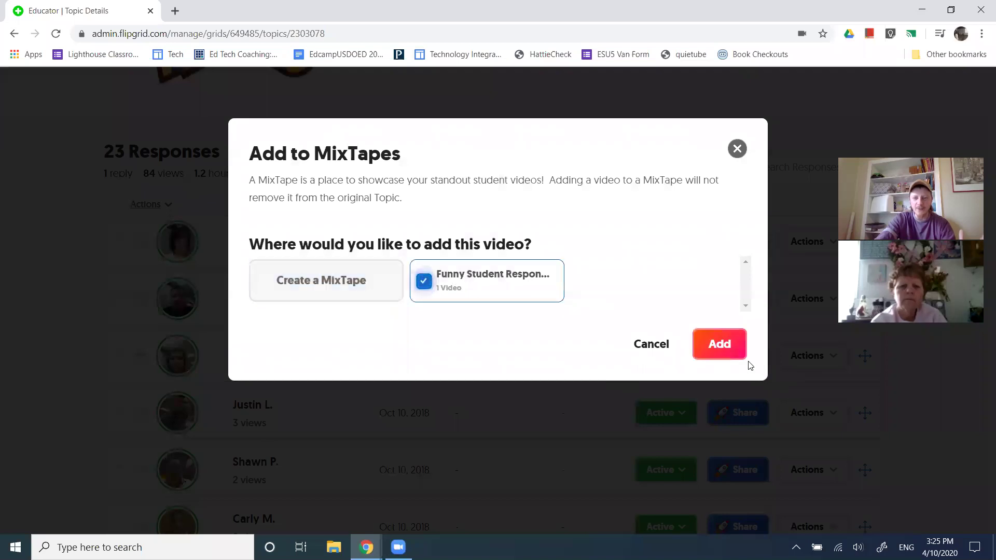
left_click(727, 348)
left_click(717, 280)
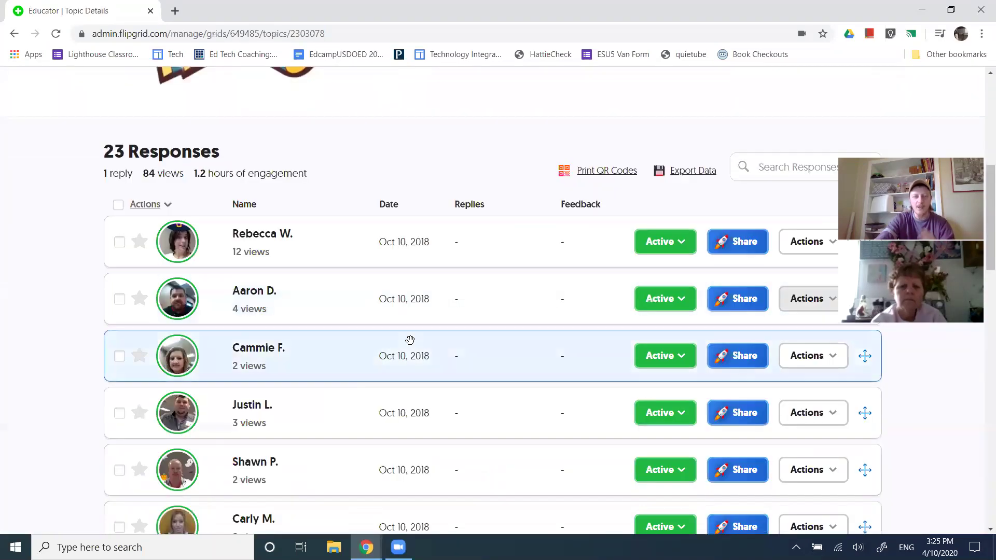
scroll(409, 340, "up", 7)
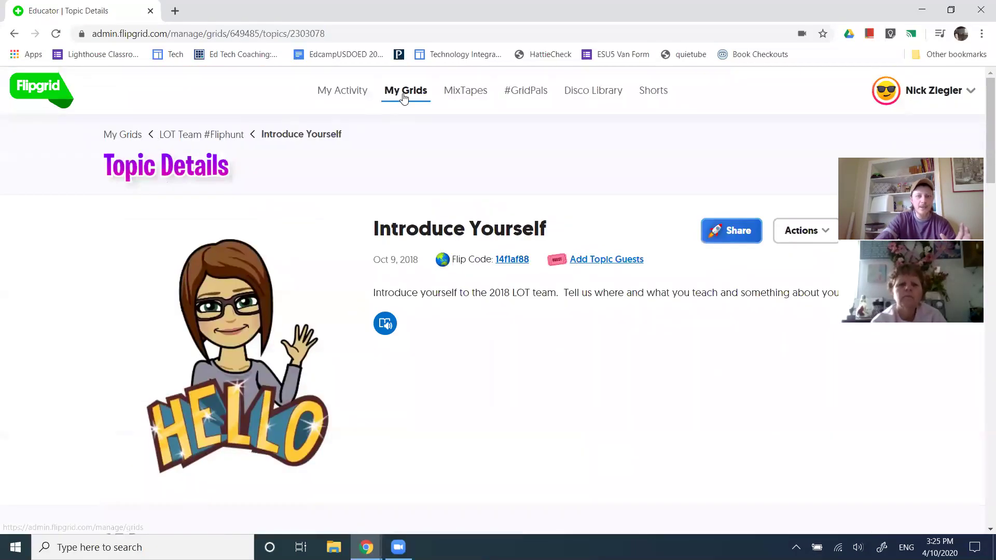
Open the Dr. Moeller Recognition grid from the bottom of the grid list
left_click(405, 98)
scroll(332, 362, "down", 7)
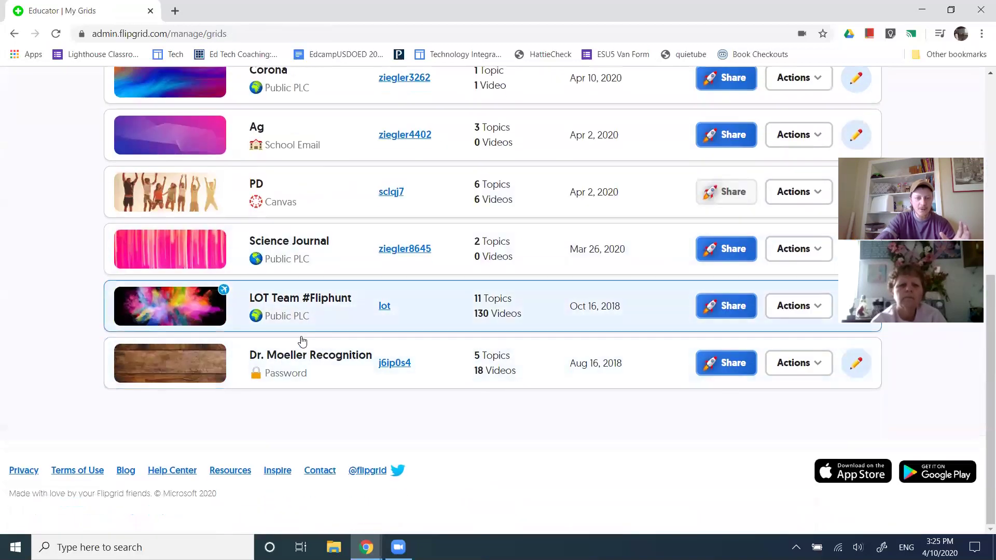
left_click(307, 367)
Open the Dr Moeller Recognition topic and add its first response to Funny Student Responses
scroll(485, 399, "down", 6)
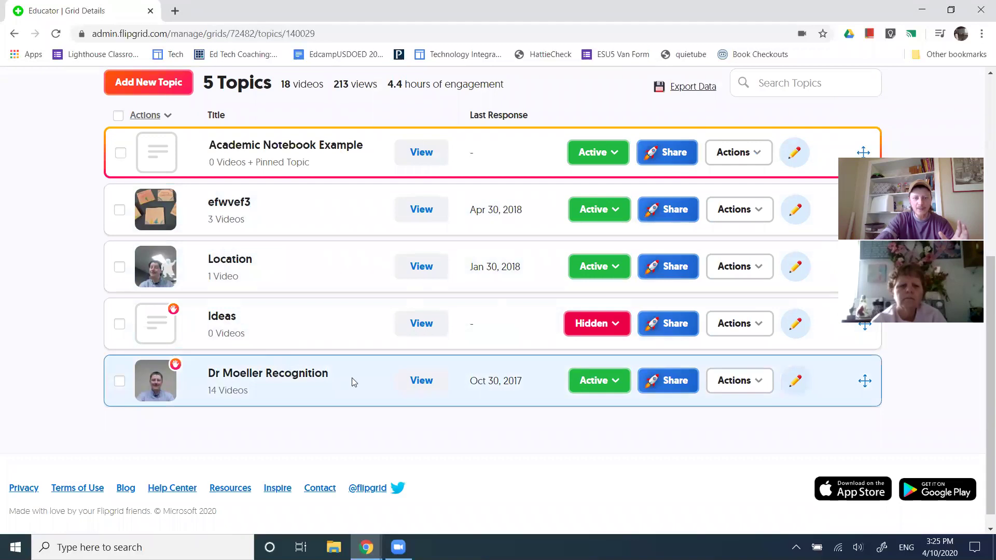
left_click(287, 374)
scroll(509, 405, "down", 6)
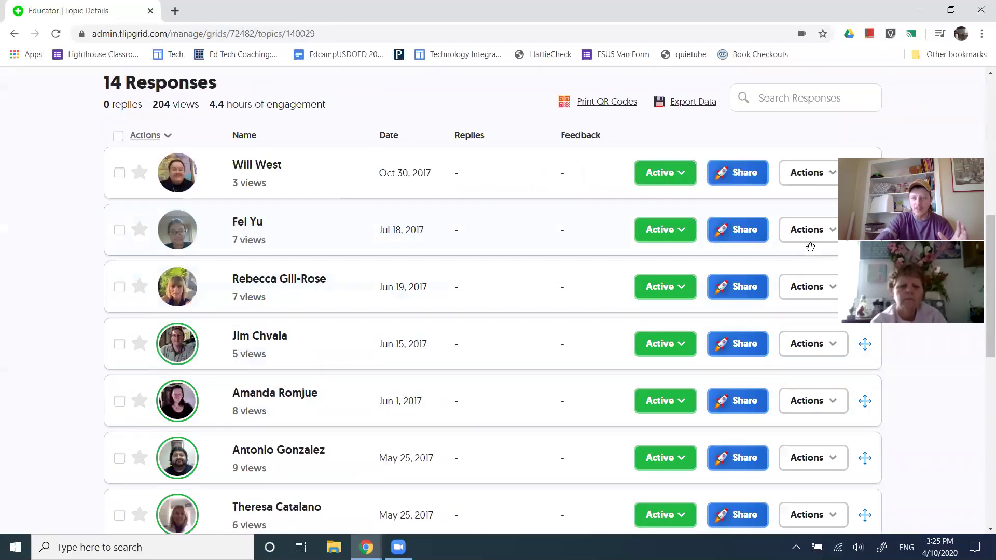
left_click(817, 234)
left_click(799, 171)
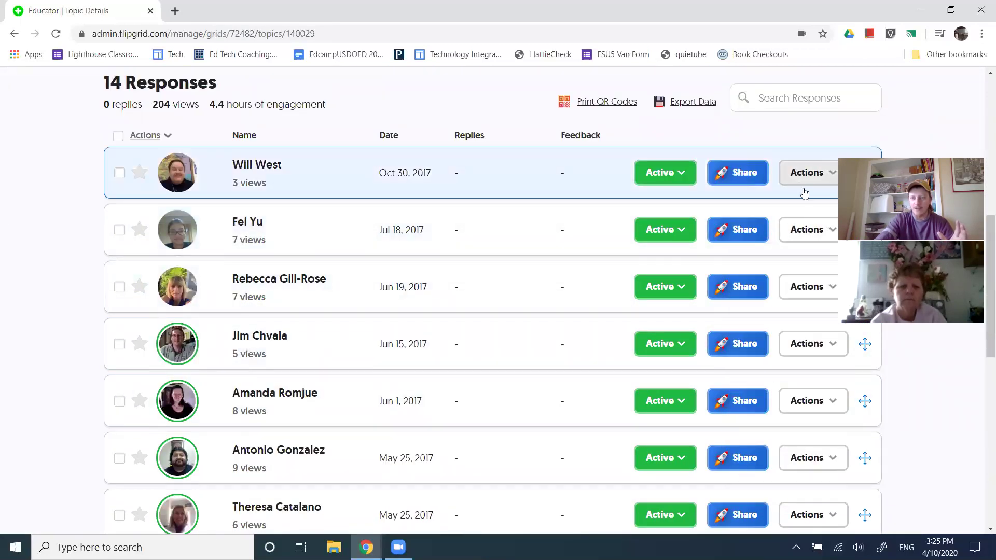
left_click(784, 253)
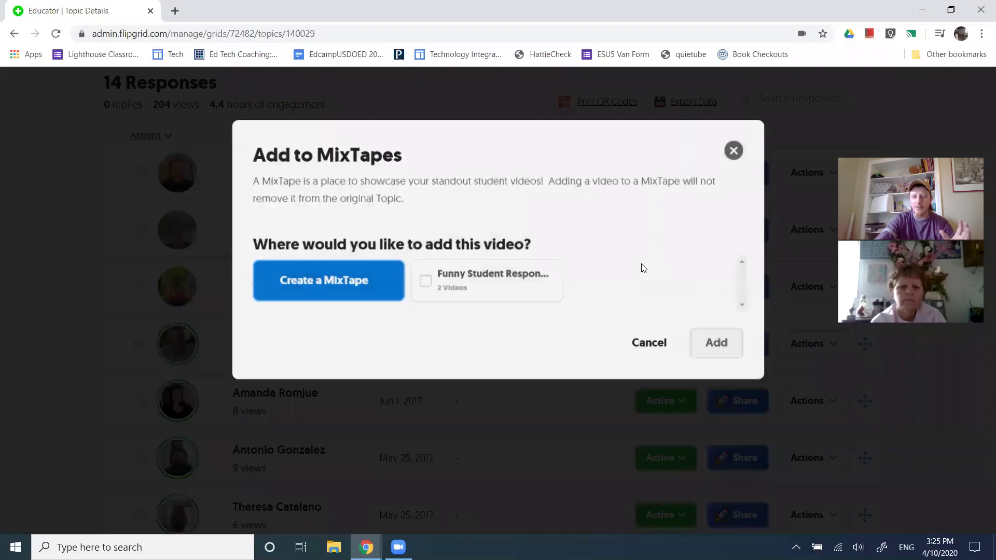
left_click(424, 281)
left_click(720, 343)
left_click(718, 283)
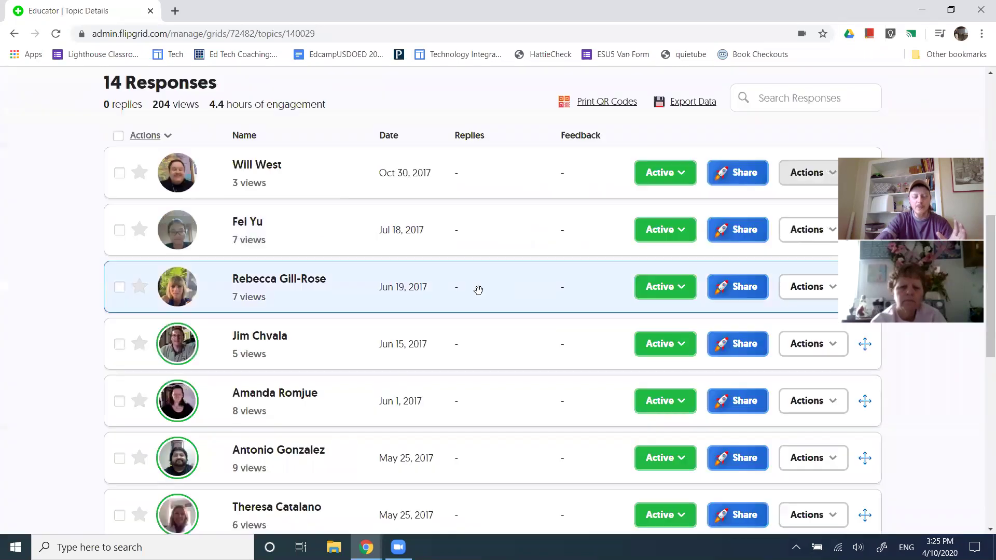
scroll(378, 311, "up", 6)
scroll(381, 357, "up", 3)
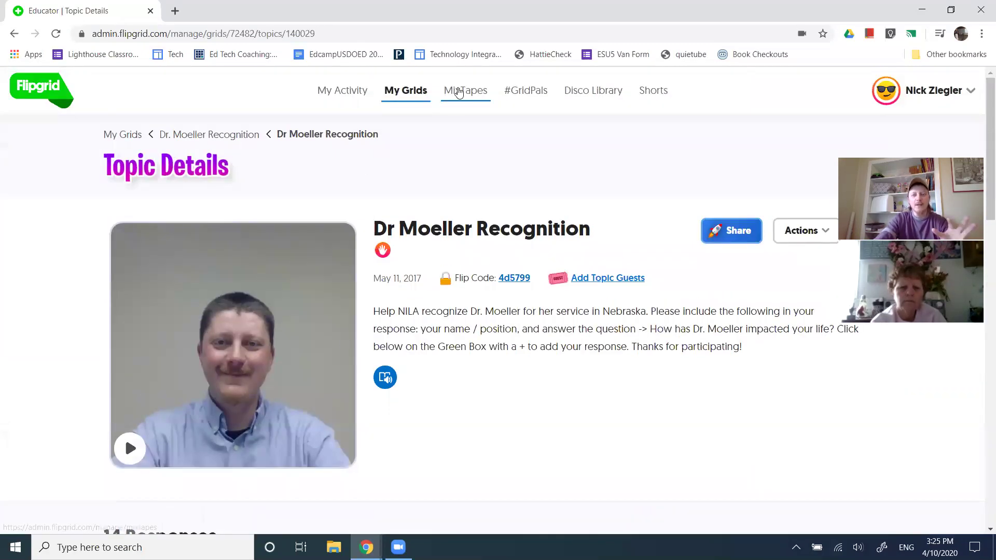
Open the Funny Student Responses MixTape from MixTapes and scroll through its three videos
left_click(463, 91)
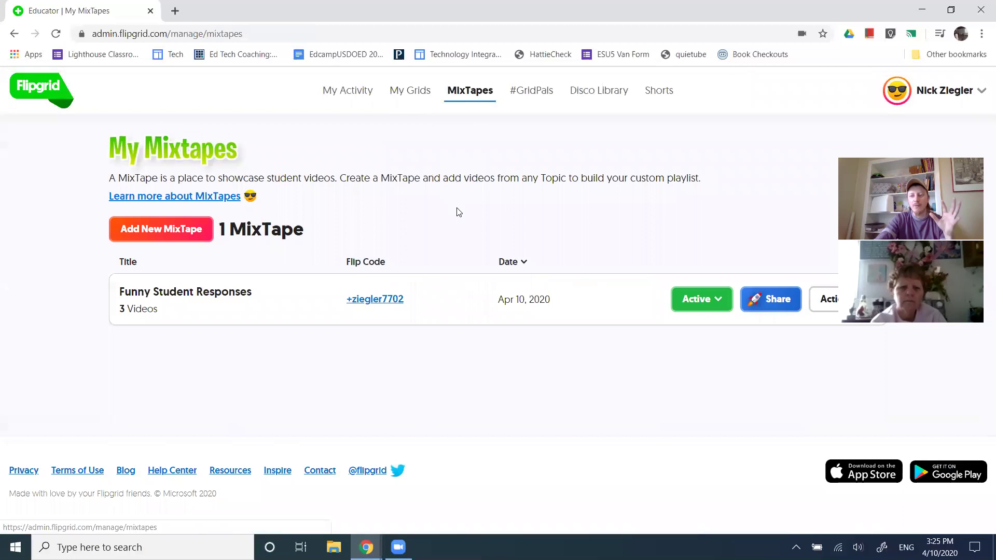
left_click(203, 295)
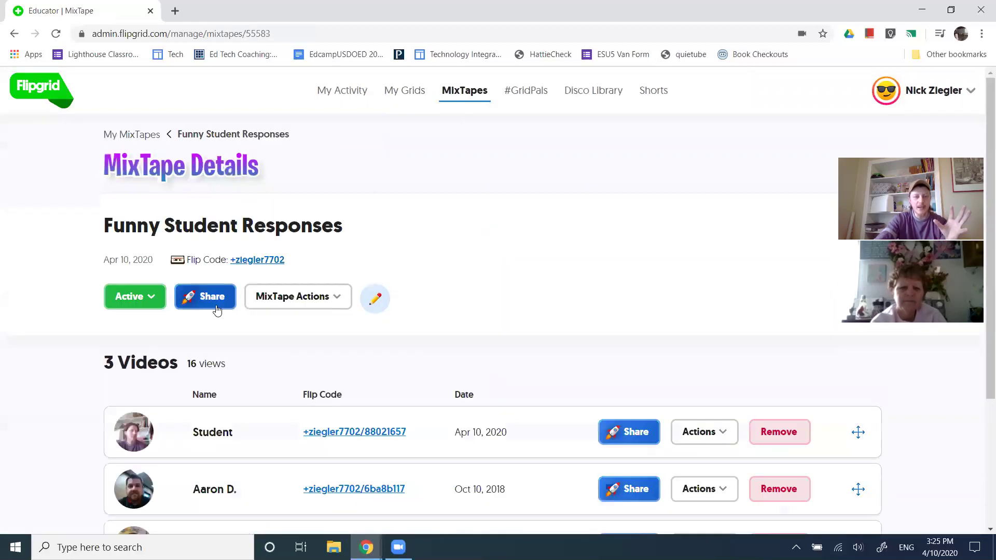
scroll(306, 404, "down", 3)
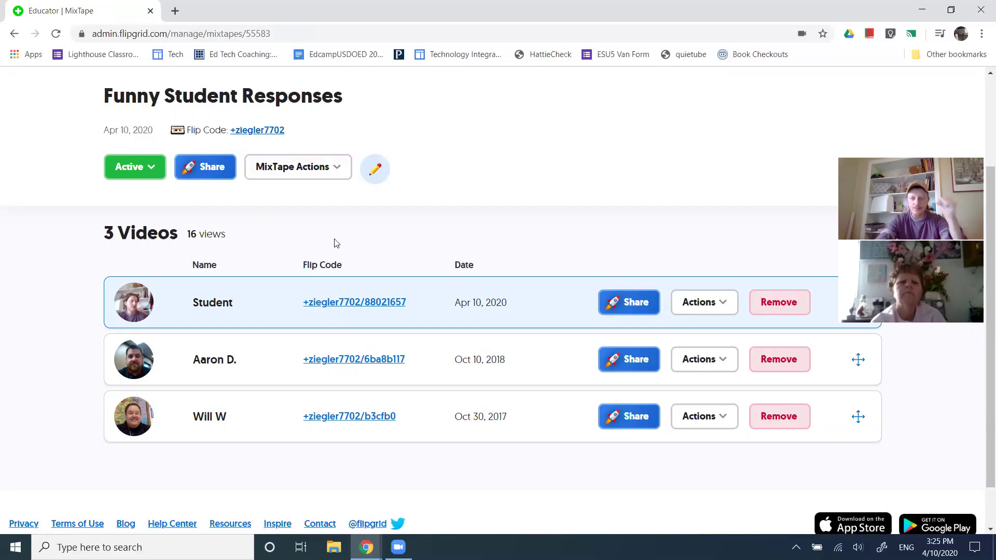
scroll(338, 255, "up", 3)
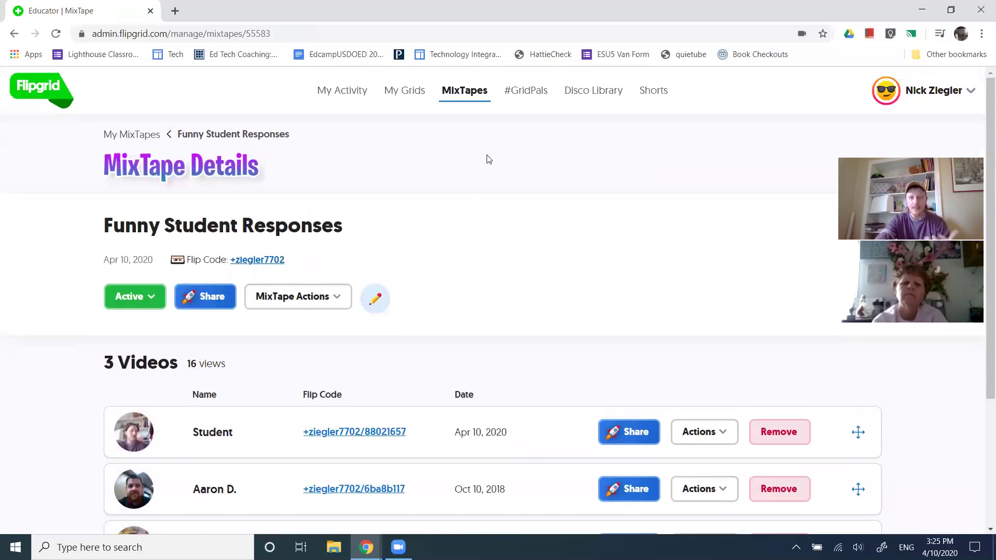
Open #GridPals and highlight its total of 21902 GridPals
left_click(530, 95)
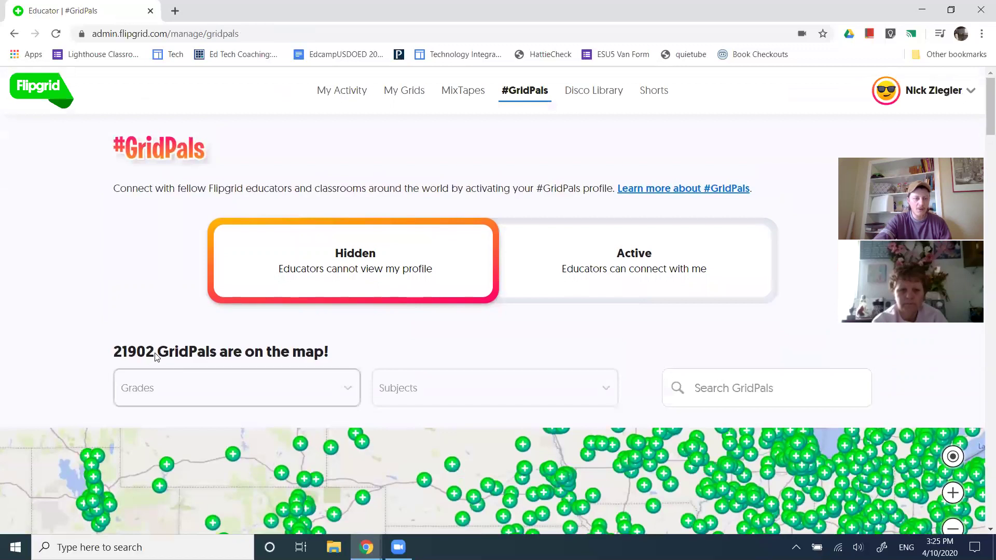
left_click_drag(156, 357, 101, 357)
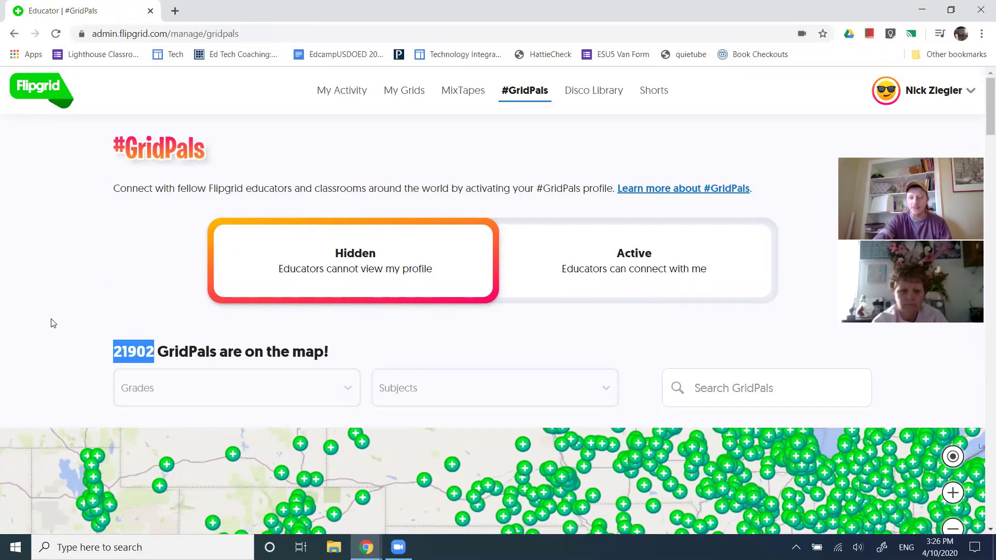
scroll(216, 333, "down", 1)
Filter GridPals to Middle school (ages 11-13) grades and the Math subject
left_click(255, 333)
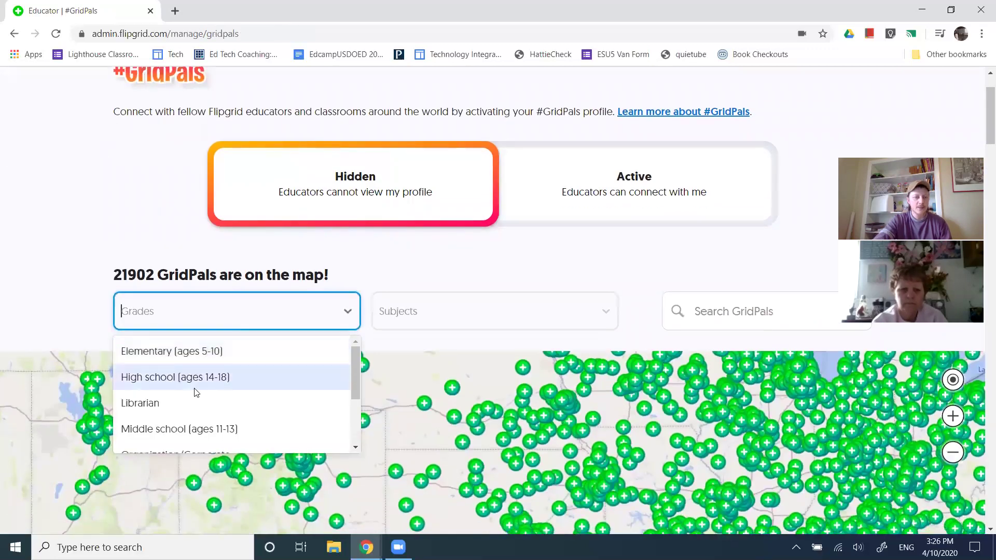
scroll(201, 400, "down", 3)
scroll(197, 413, "up", 2)
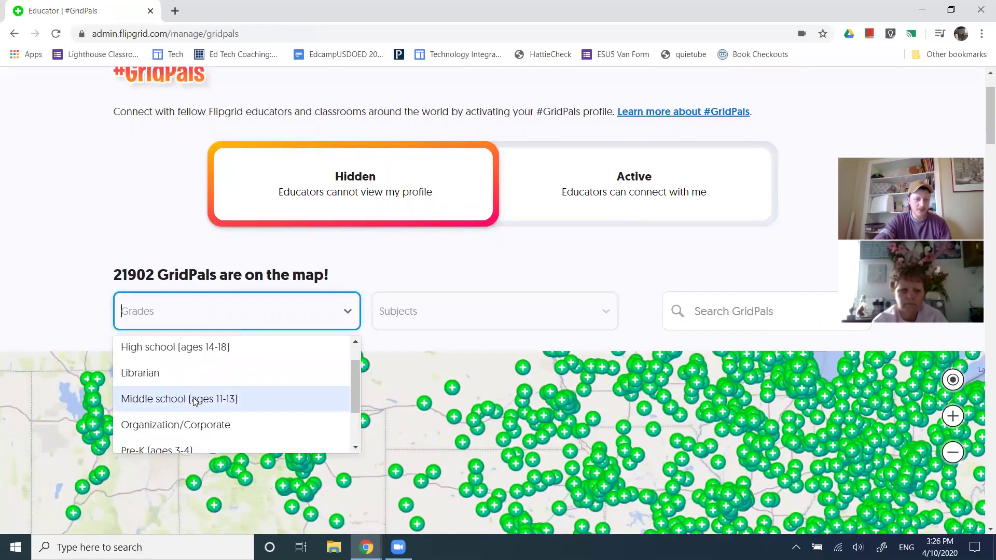
left_click(196, 400)
left_click(439, 314)
scroll(433, 431, "down", 8)
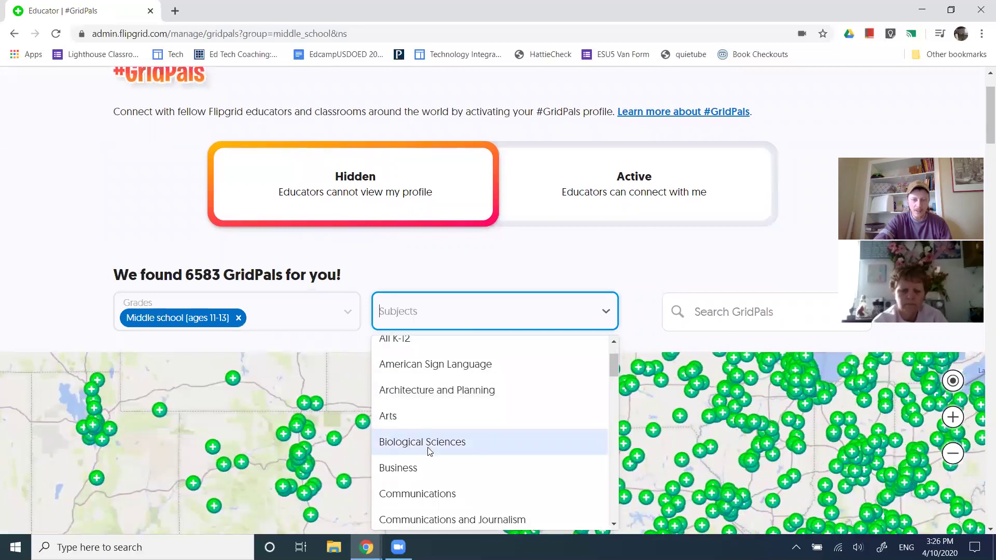
scroll(428, 450, "down", 6)
left_click(421, 404)
View the profile card of a matching educator's pin on the map
scroll(52, 323, "down", 3)
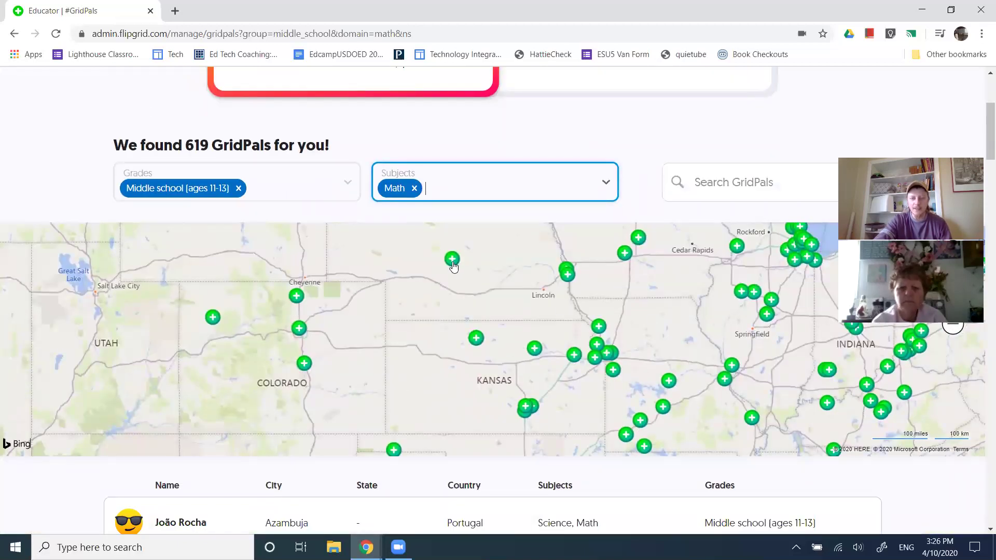
left_click(452, 258)
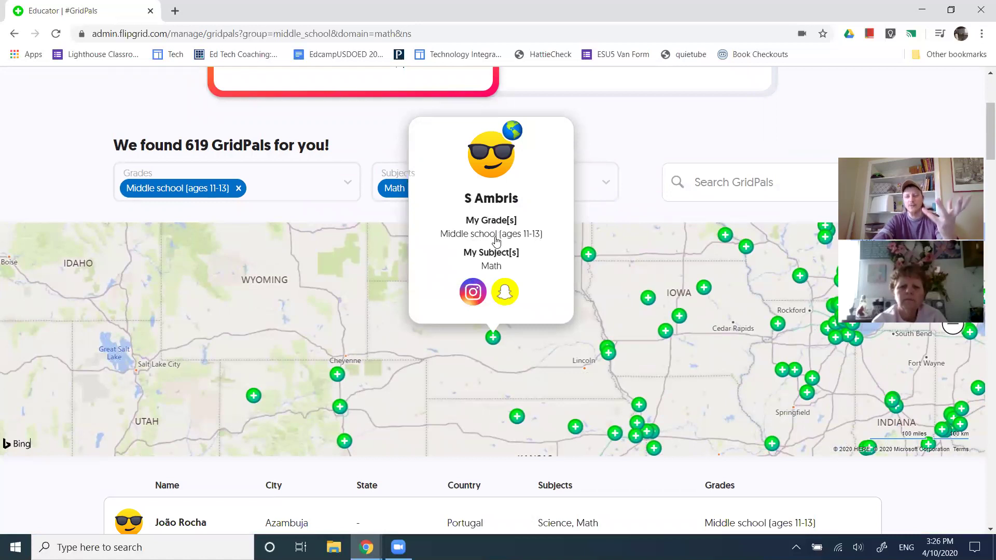
scroll(496, 239, "up", 3)
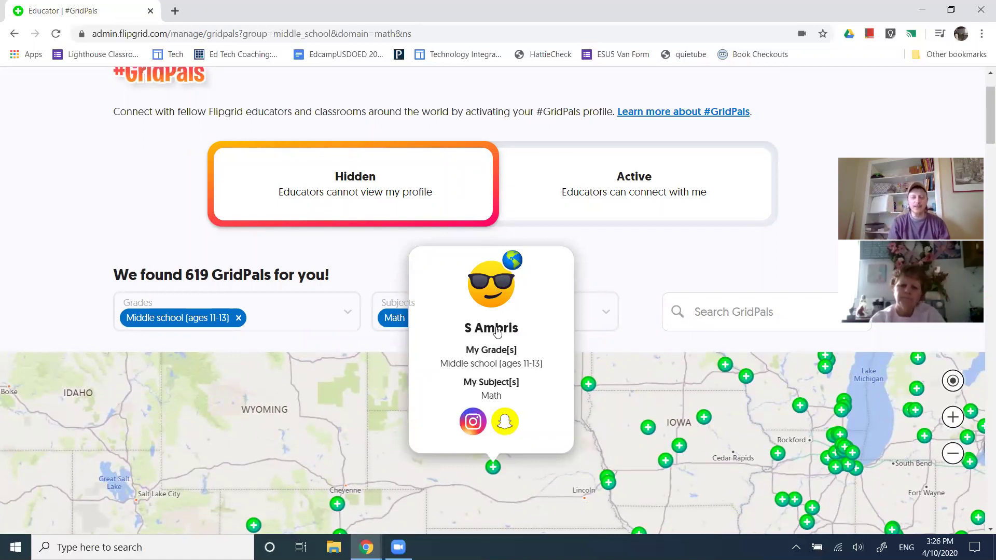
scroll(497, 331, "up", 2)
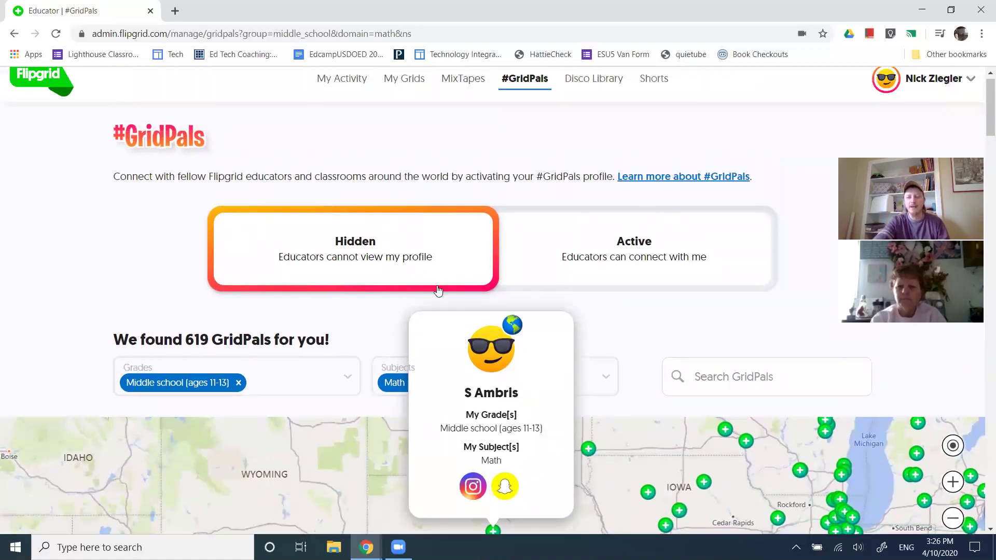
scroll(509, 395, "down", 2)
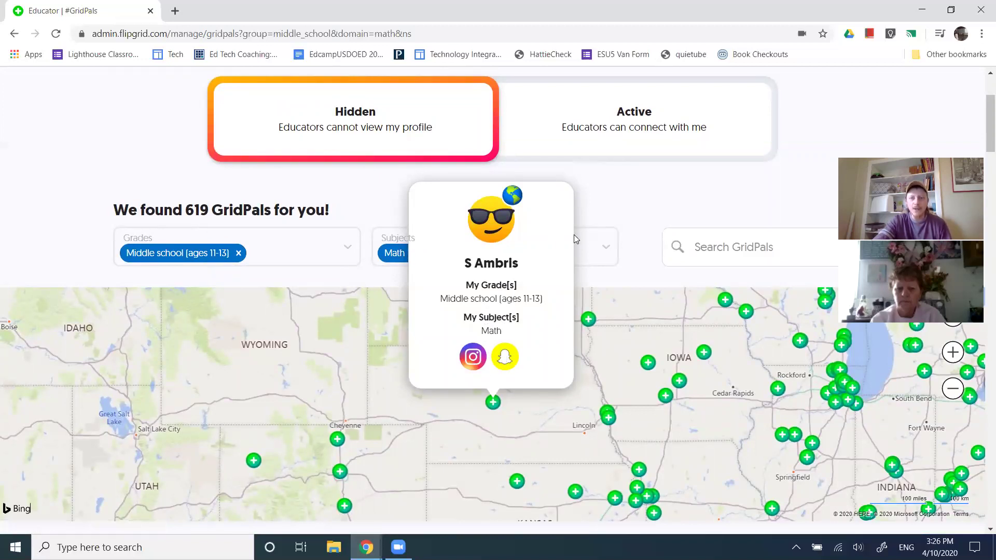
scroll(545, 162, "up", 1)
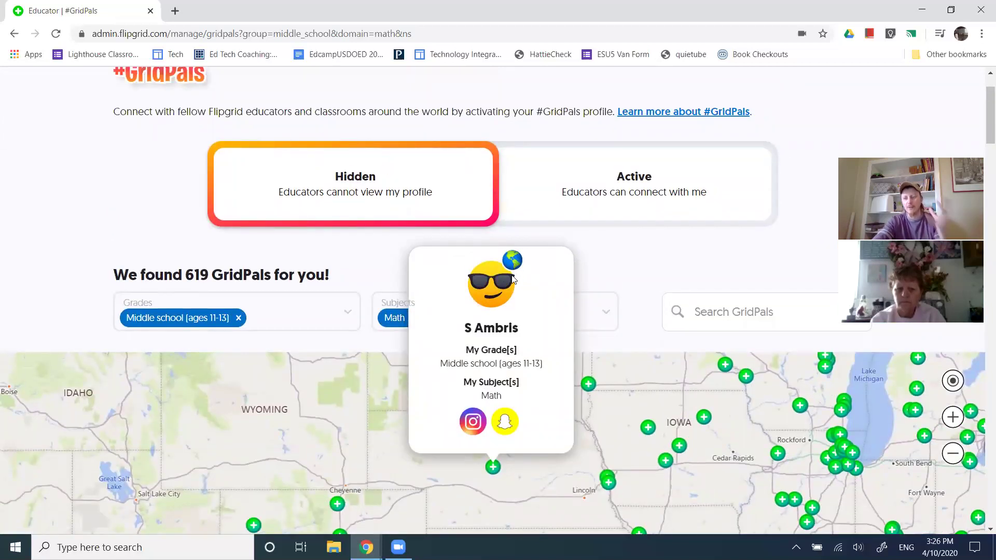
scroll(510, 274, "up", 1)
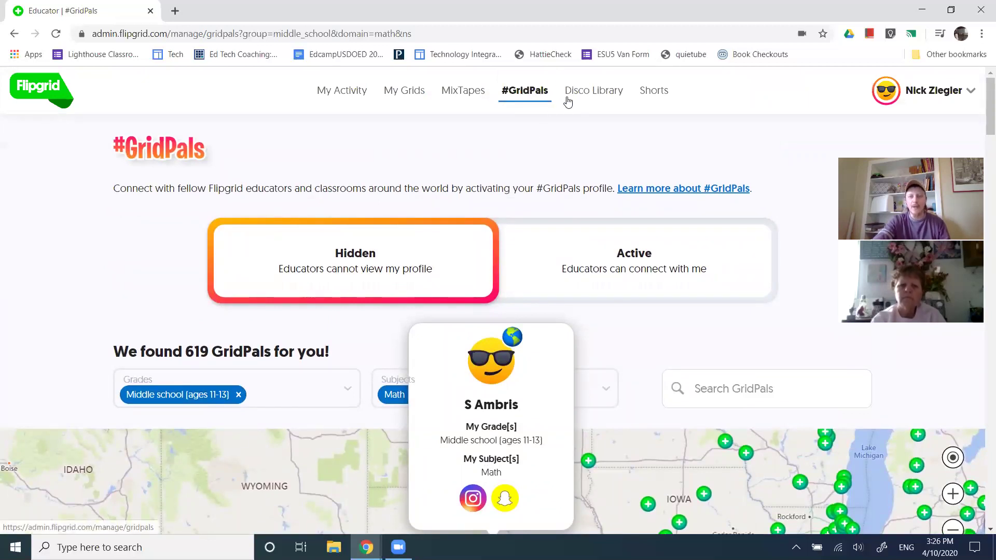
Open the Disco Library and scroll down to its community topics table
left_click(594, 99)
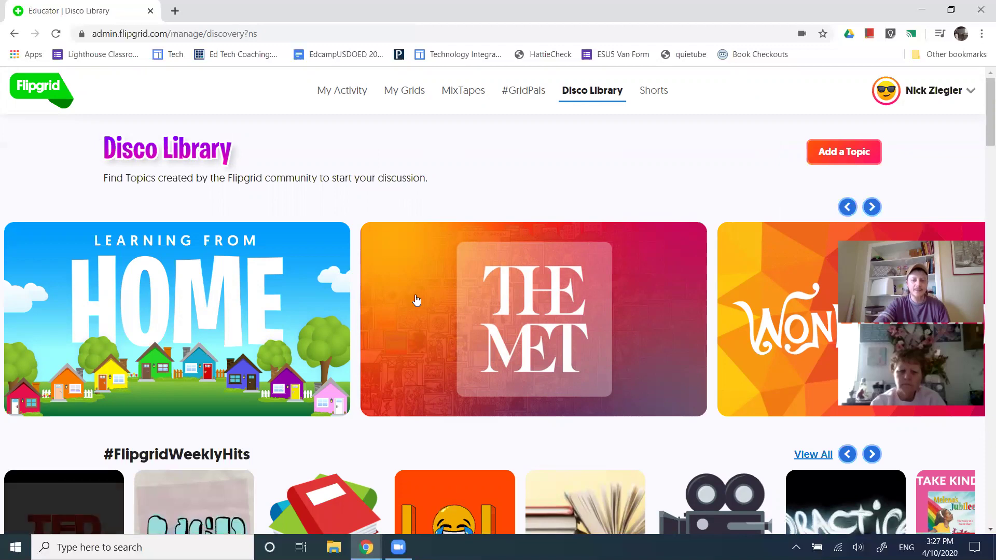
scroll(426, 304, "down", 4)
scroll(433, 302, "down", 4)
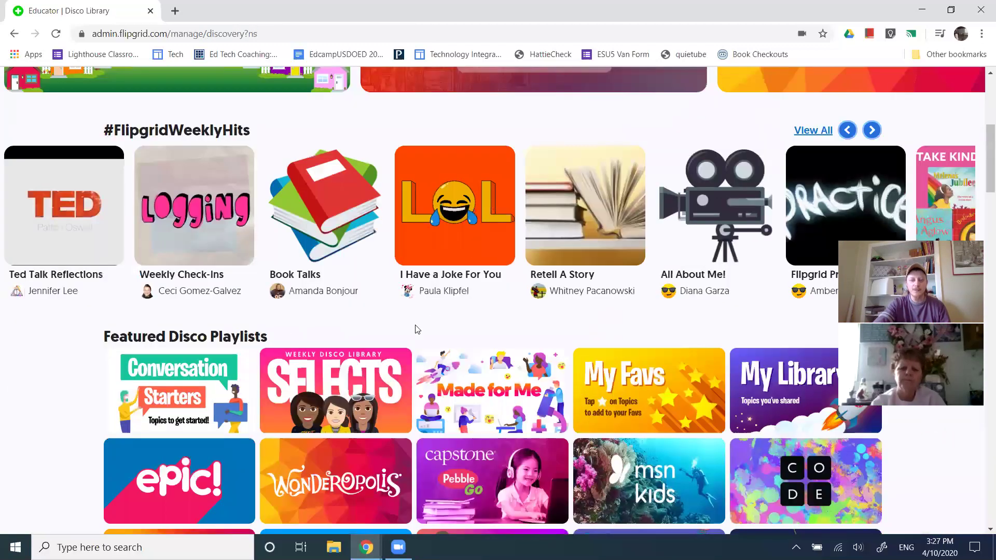
scroll(420, 328, "down", 8)
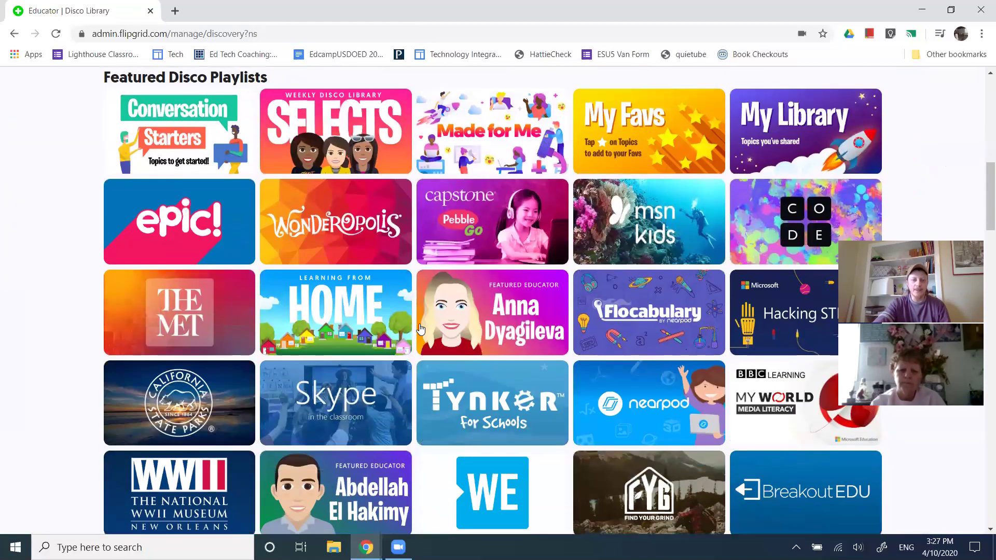
scroll(422, 327, "down", 4)
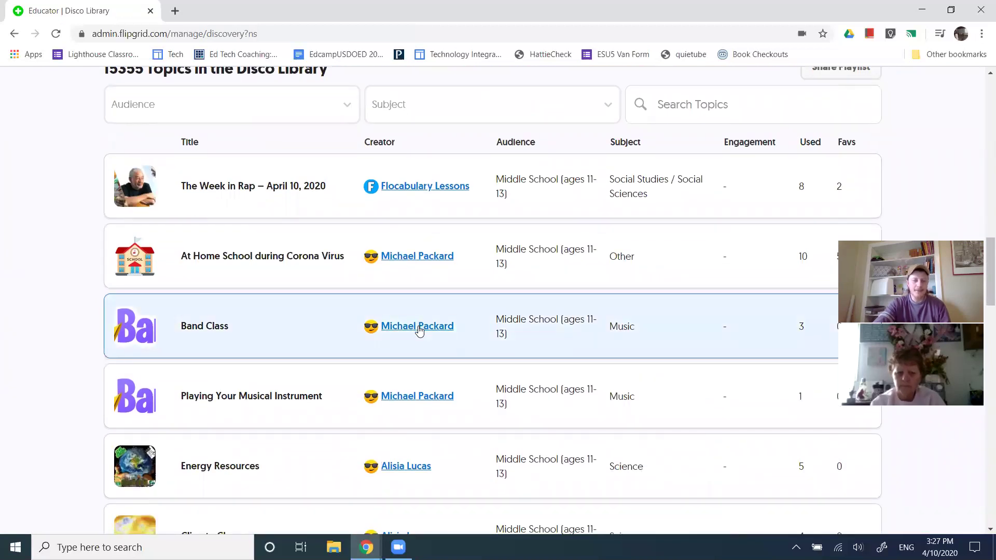
scroll(419, 328, "down", 3)
scroll(419, 332, "down", 3)
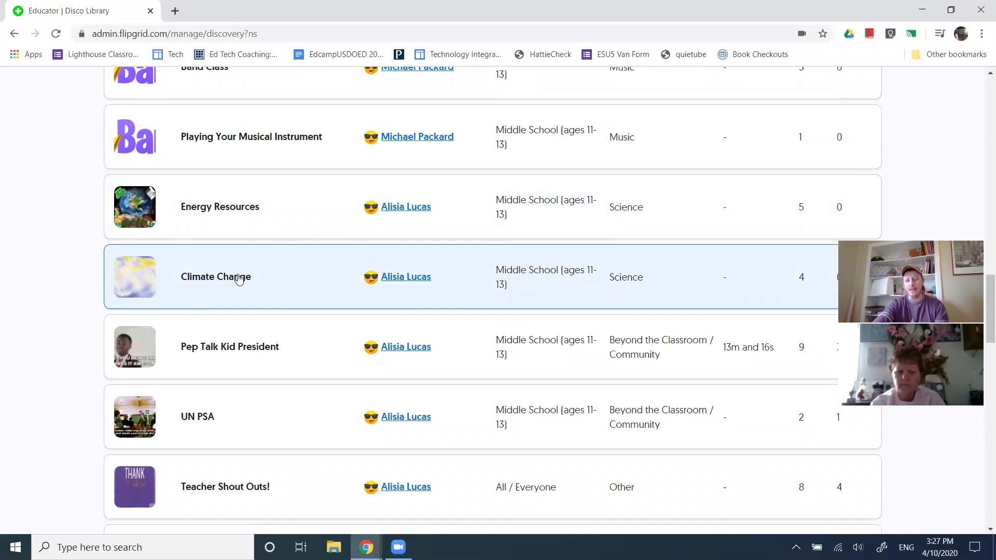
scroll(239, 280, "down", 2)
scroll(244, 280, "down", 2)
scroll(245, 282, "up", 12)
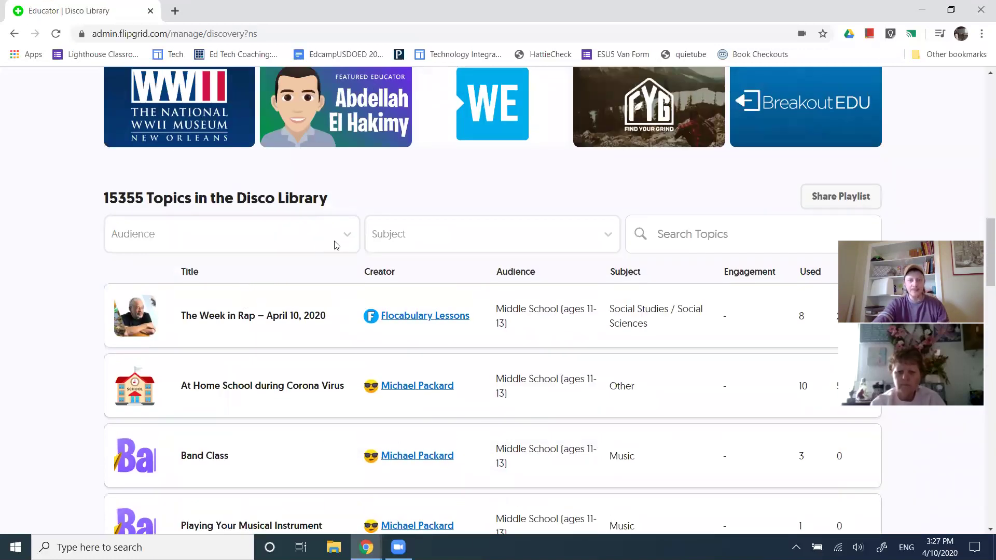
Filter topics to High School (ages 14-18) audience and Math subject, showing 113 topics
left_click(246, 234)
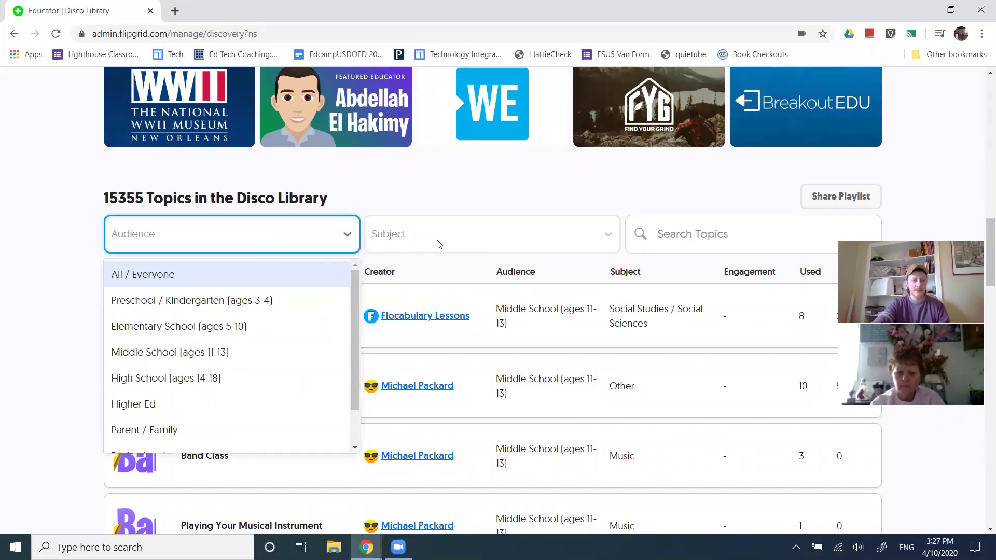
left_click(206, 387)
scroll(467, 254, "down", 1)
left_click(444, 221)
scroll(441, 348, "down", 4)
left_click(433, 330)
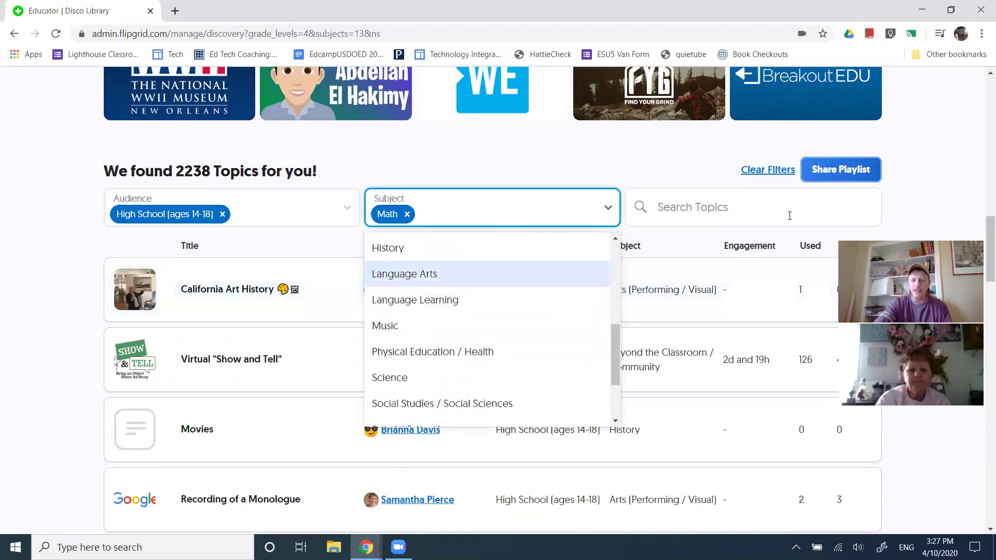
left_click(684, 212)
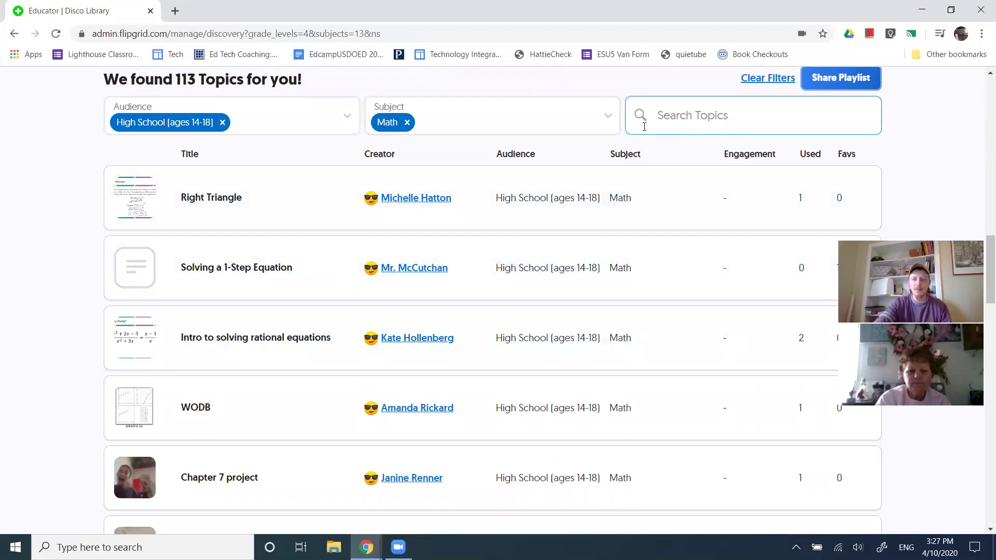
scroll(225, 383, "down", 7)
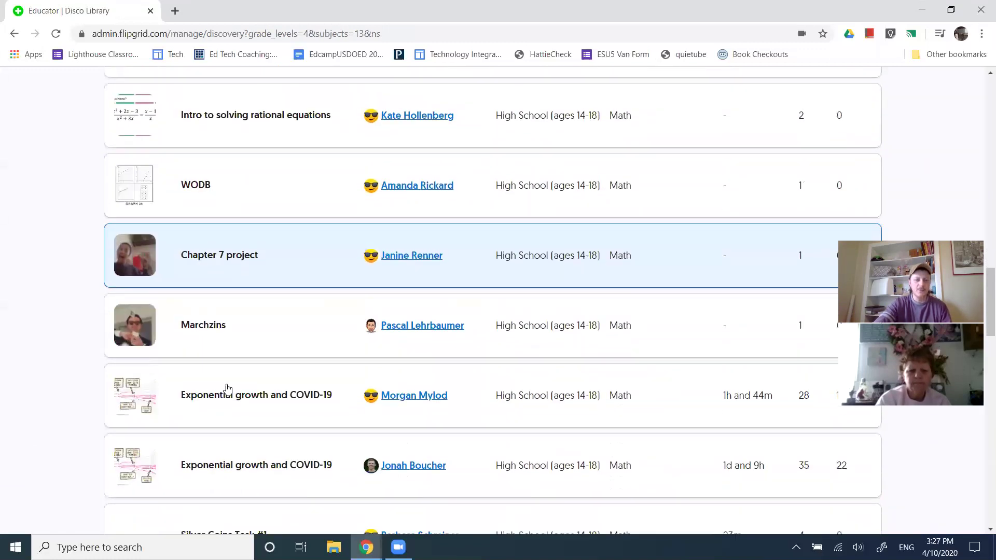
scroll(227, 389, "down", 6)
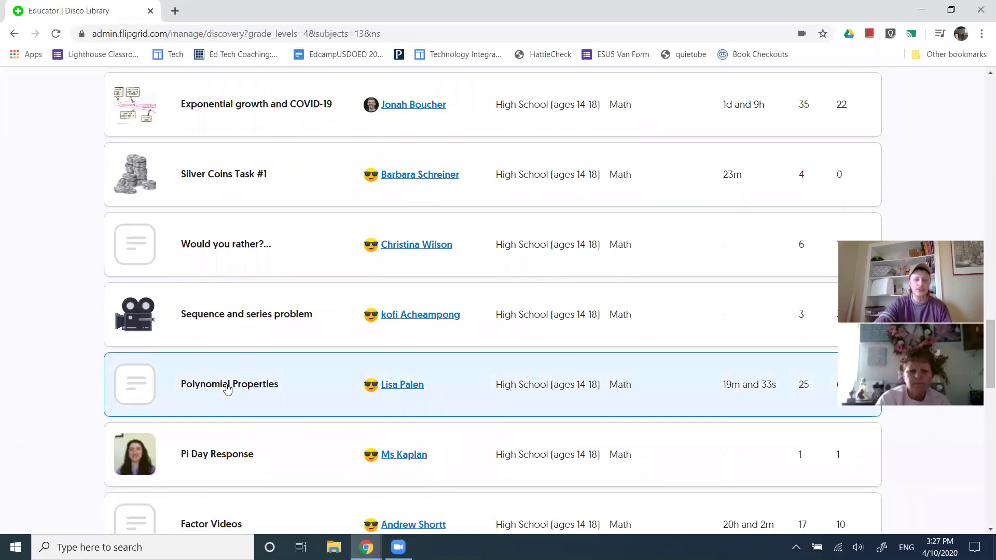
scroll(227, 389, "up", 8)
scroll(227, 389, "up", 20)
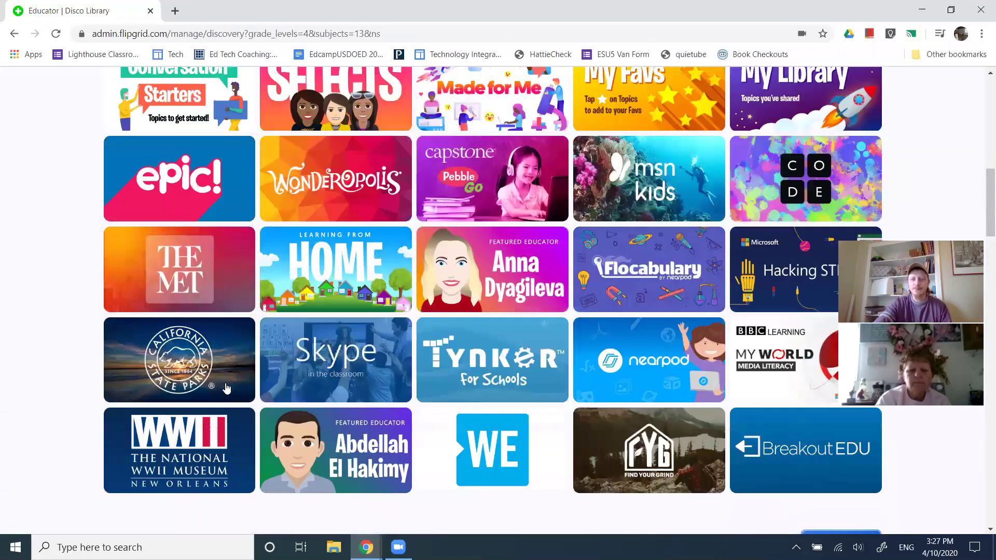
scroll(226, 386, "up", 6)
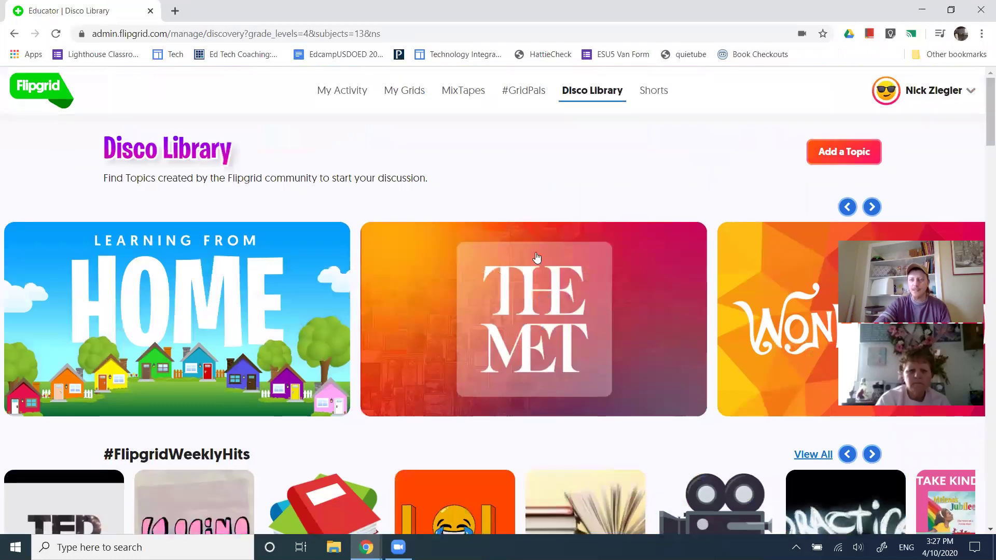
View the empty Shorts page with 0 videos, then return to My Grids
left_click(655, 92)
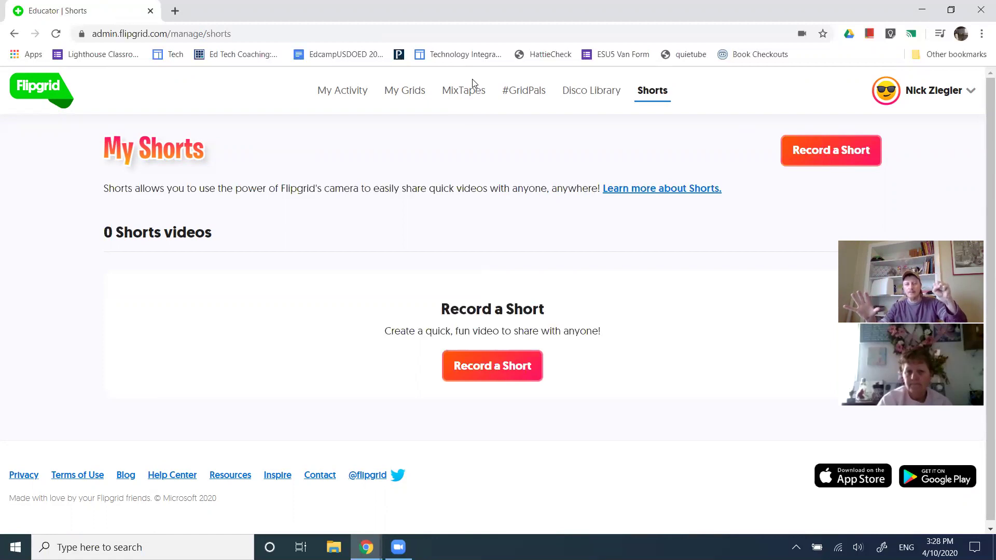
left_click(406, 91)
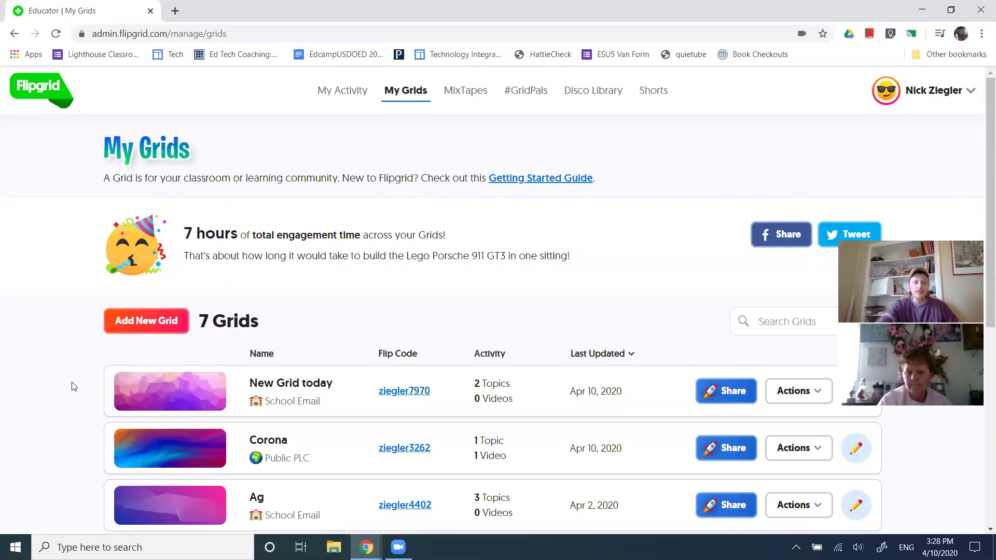
scroll(75, 386, "down", 1)
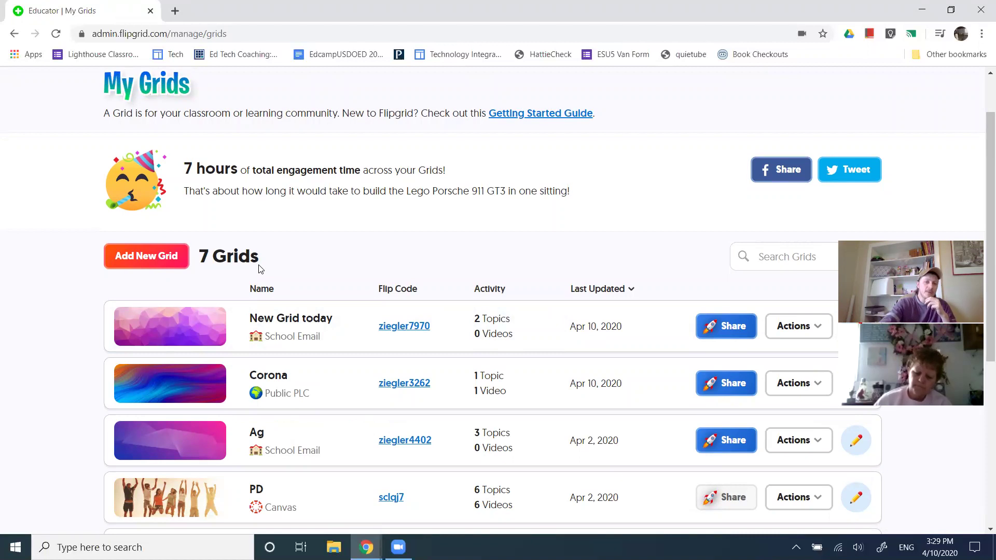
scroll(259, 268, "up", 2)
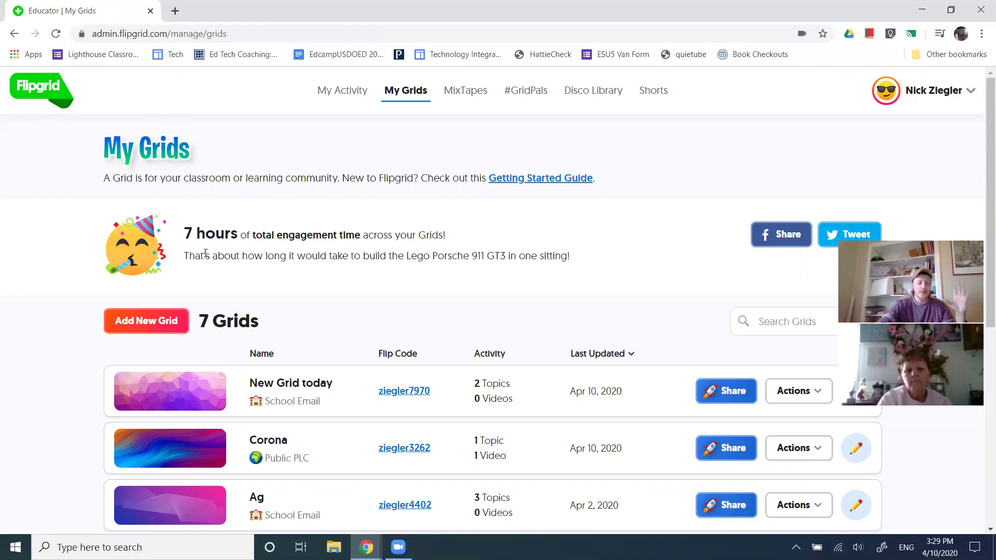
left_click_drag(193, 327, 314, 346)
left_click(361, 309)
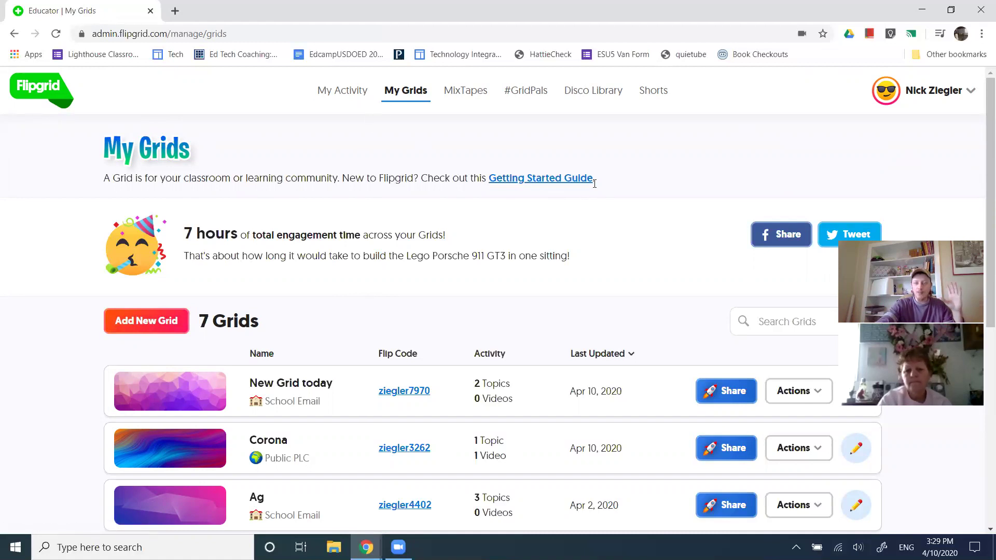
left_click(486, 179)
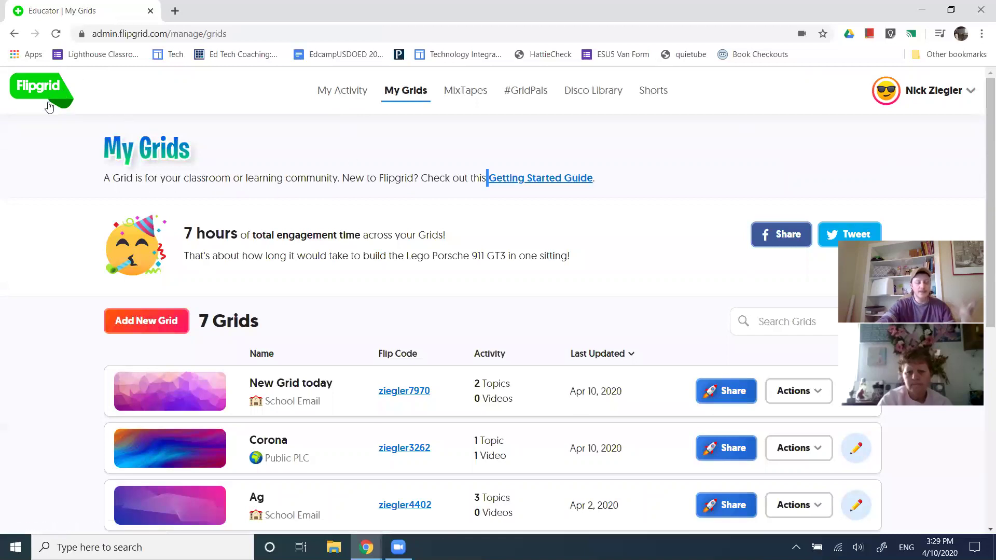
key("alt+Tab")
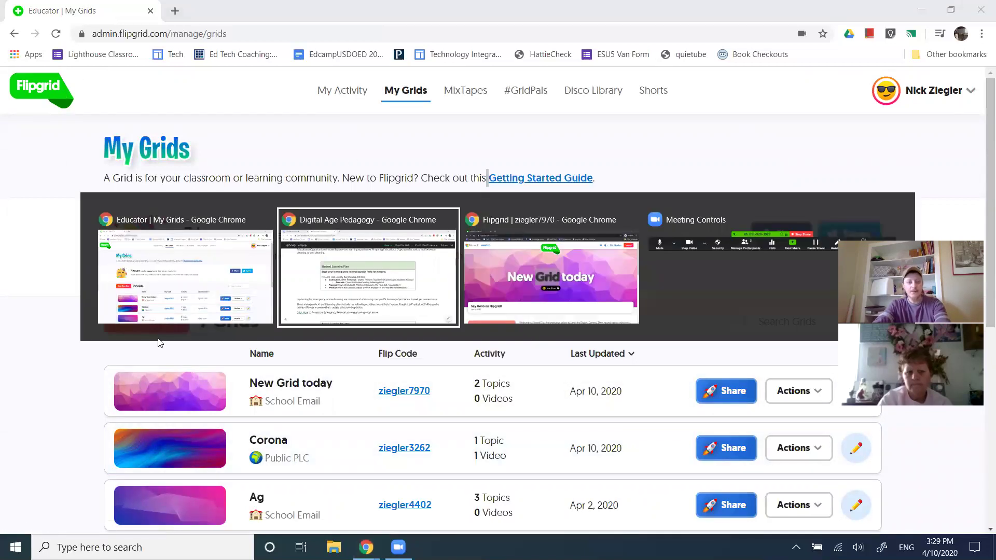
key("Escape")
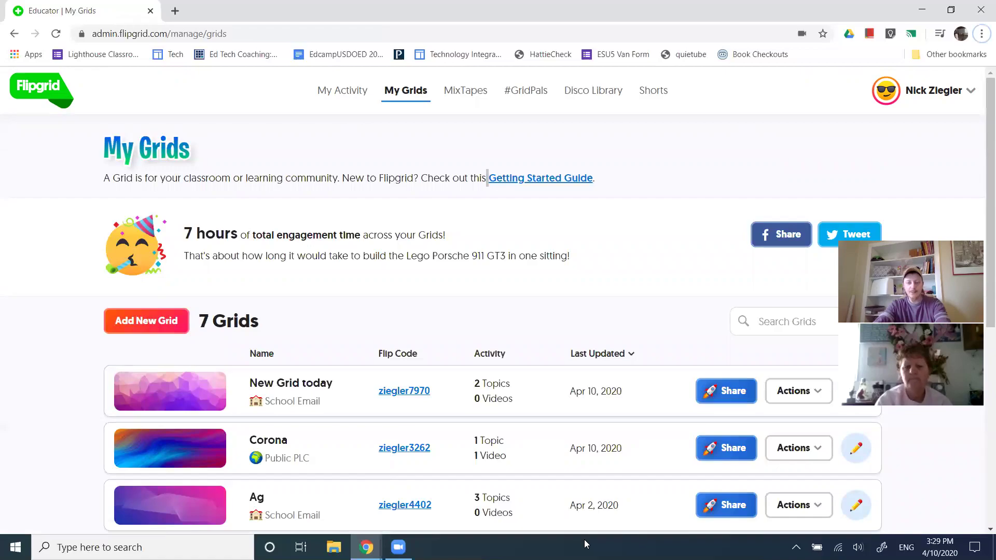